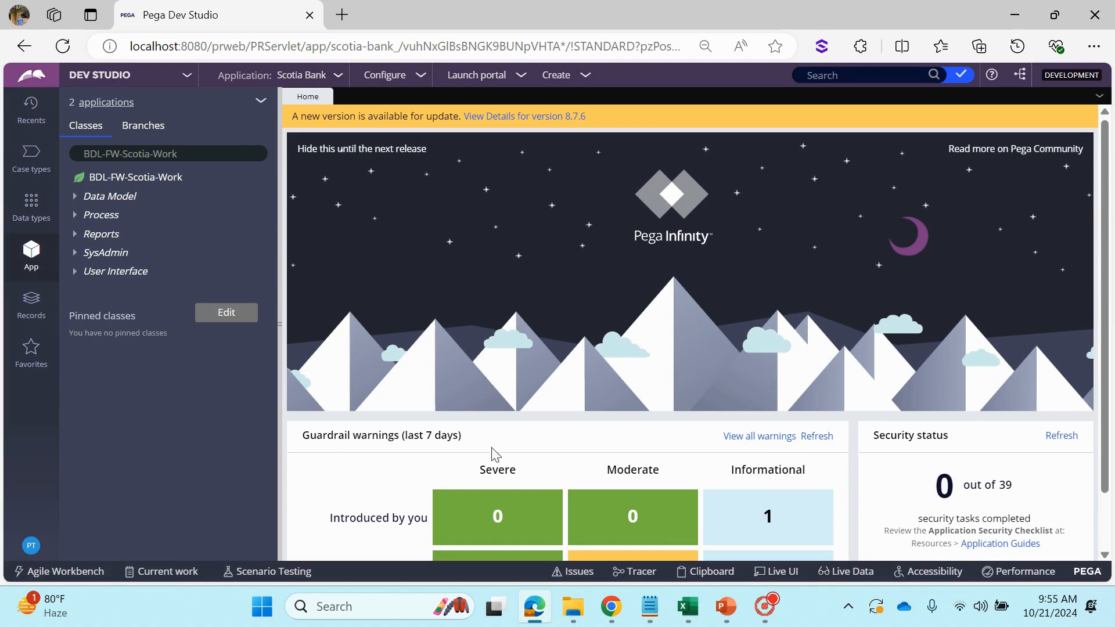
# Open the D_FetchCountries data page from the Data Page records under Data Model
pyautogui.moveTo(693, 622)
pyautogui.click(39, 314)
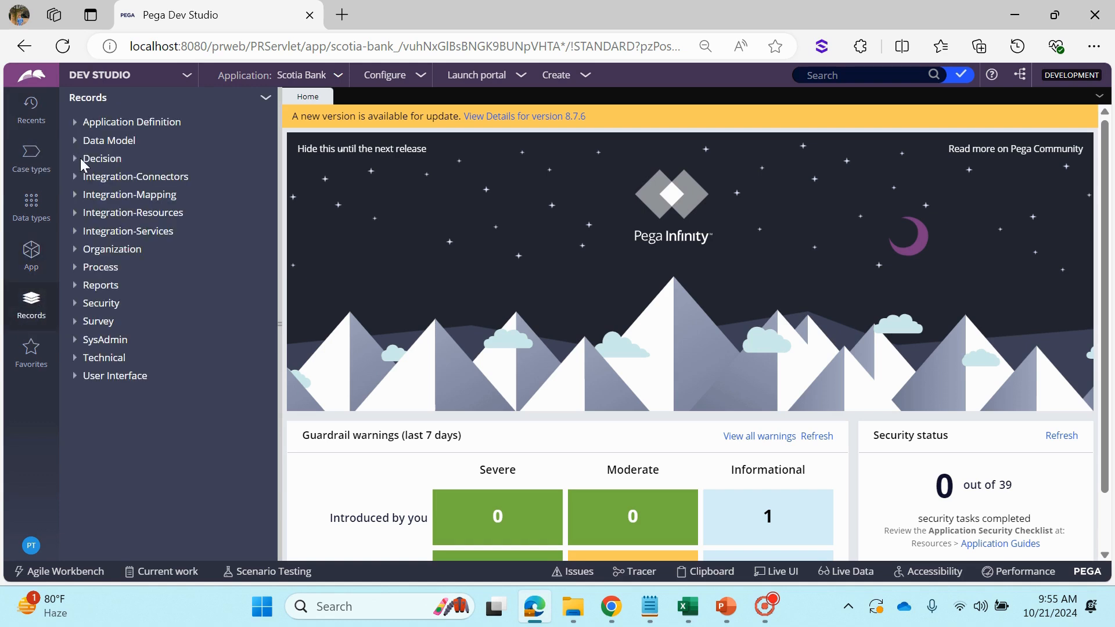
pyautogui.click(75, 147)
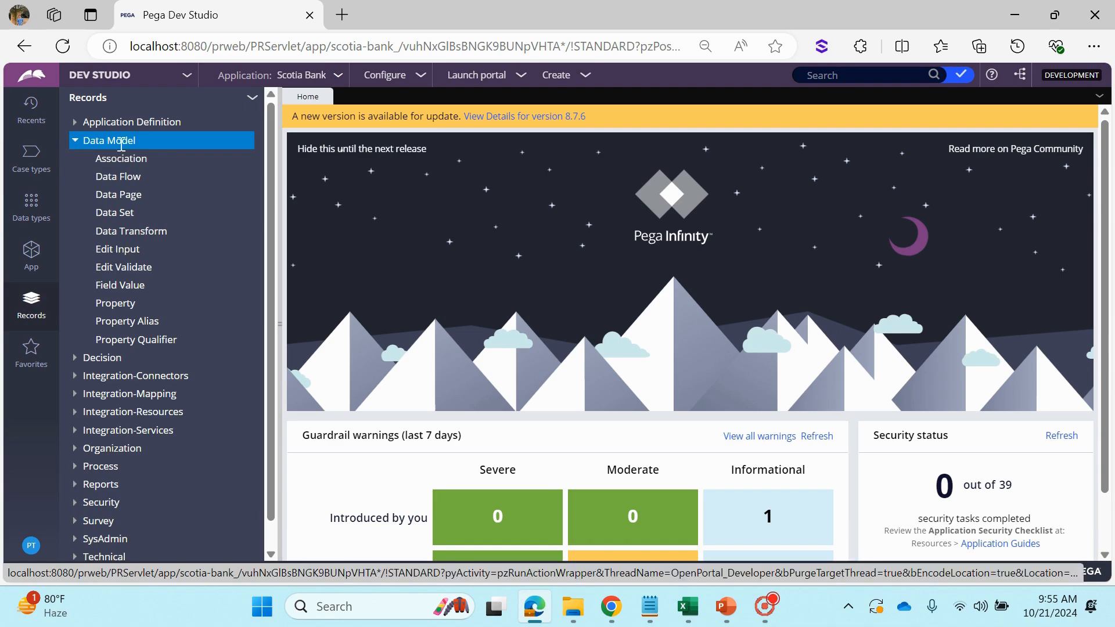
pyautogui.click(118, 197)
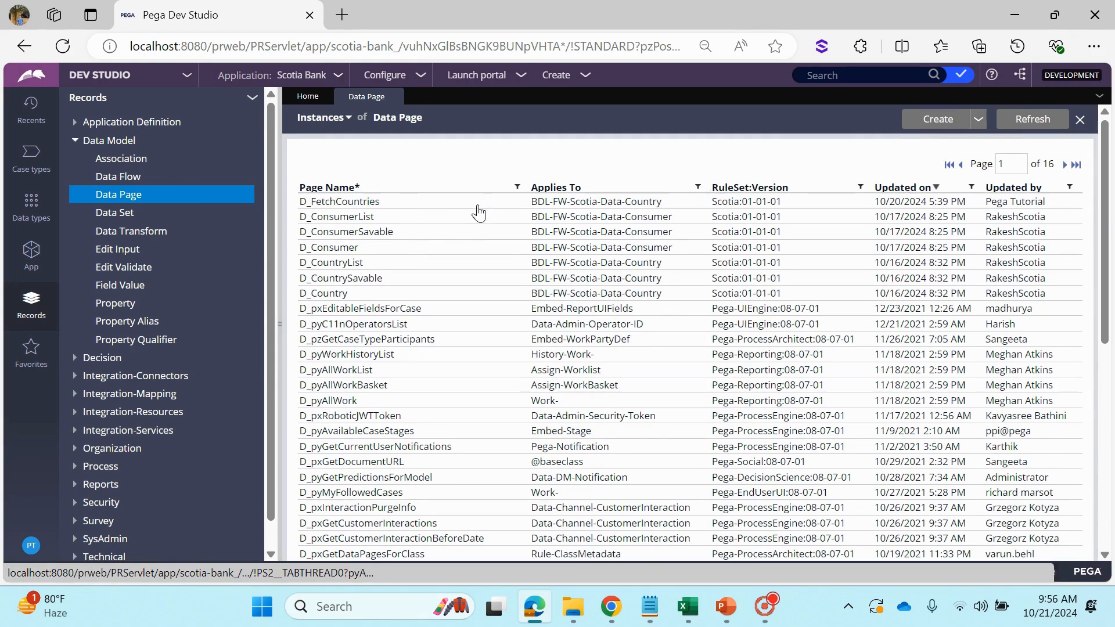
pyautogui.click(367, 204)
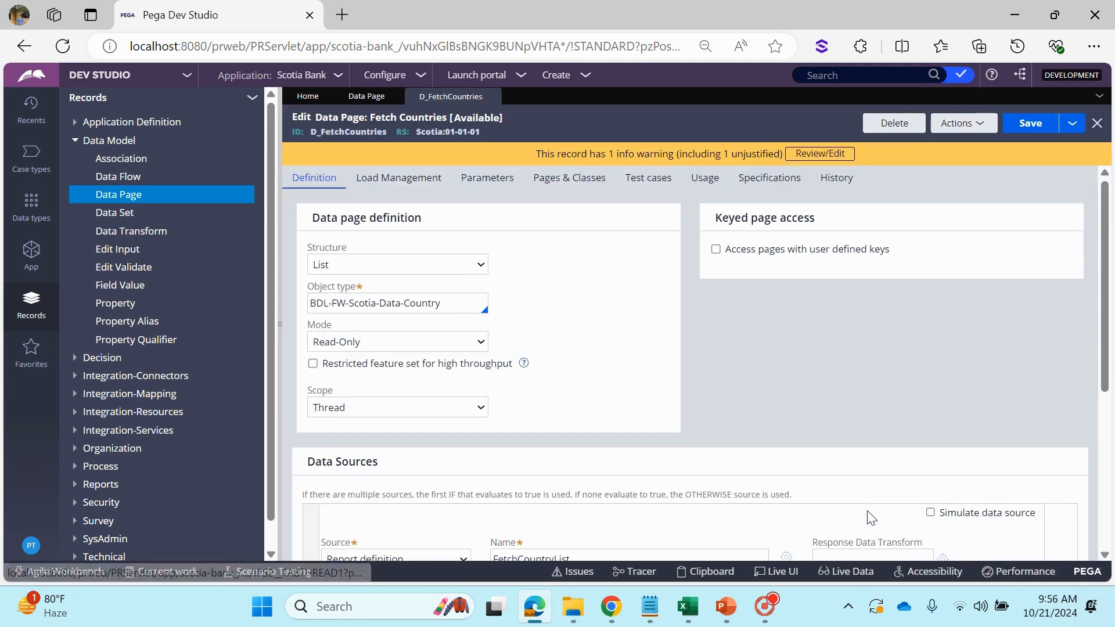
# Collapse the explorer beside the Fetch Countries rule form and review the available Mode options without changing the selection
pyautogui.click(277, 270)
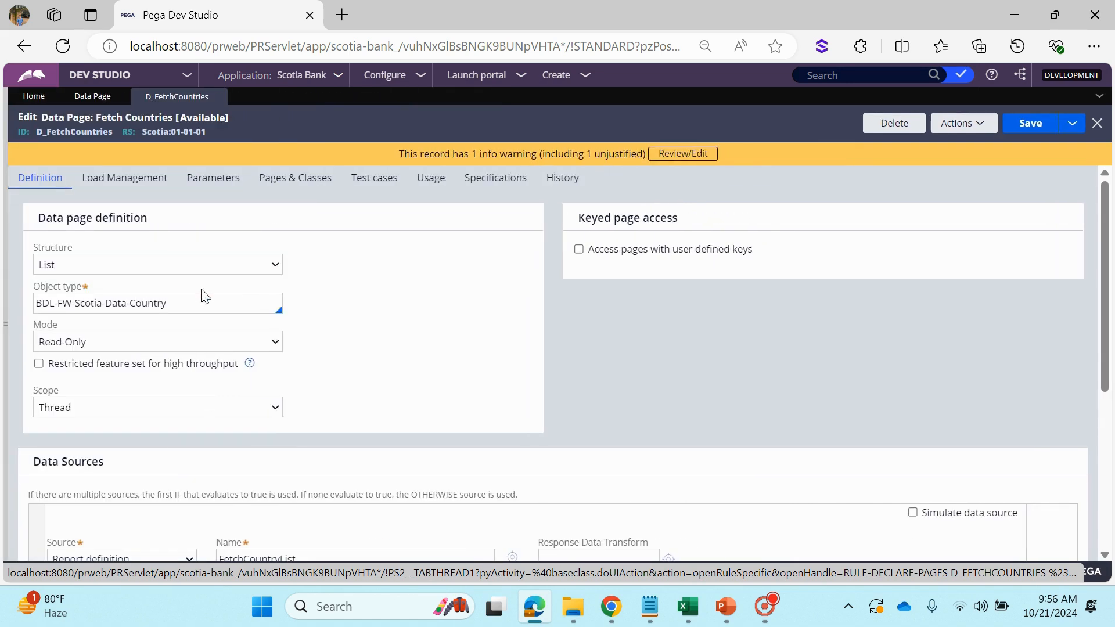
pyautogui.click(210, 347)
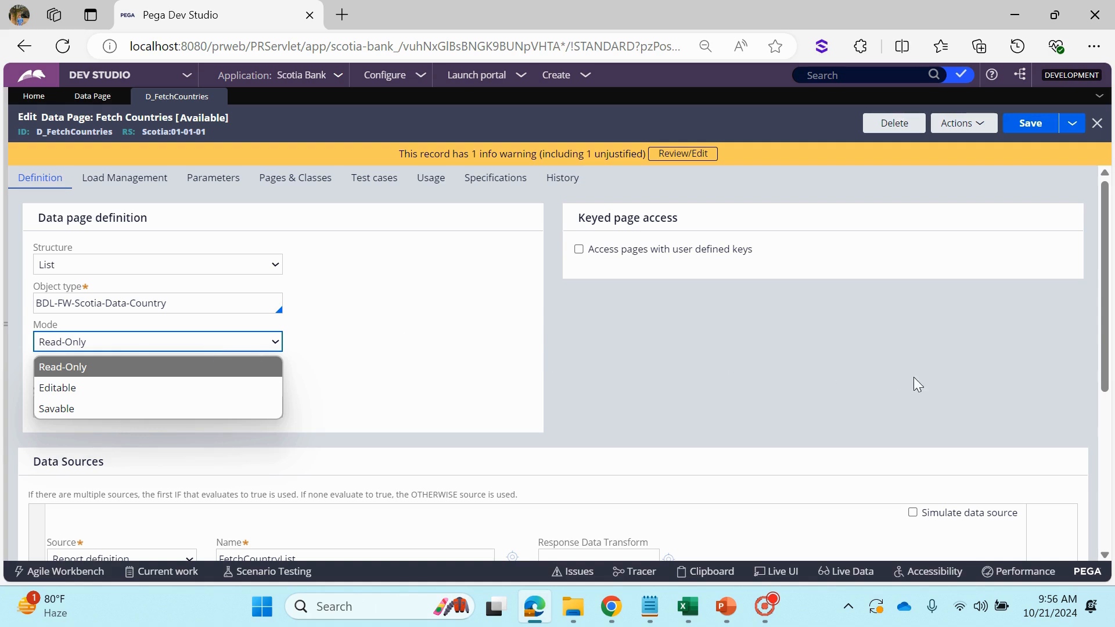
pyautogui.click(897, 385)
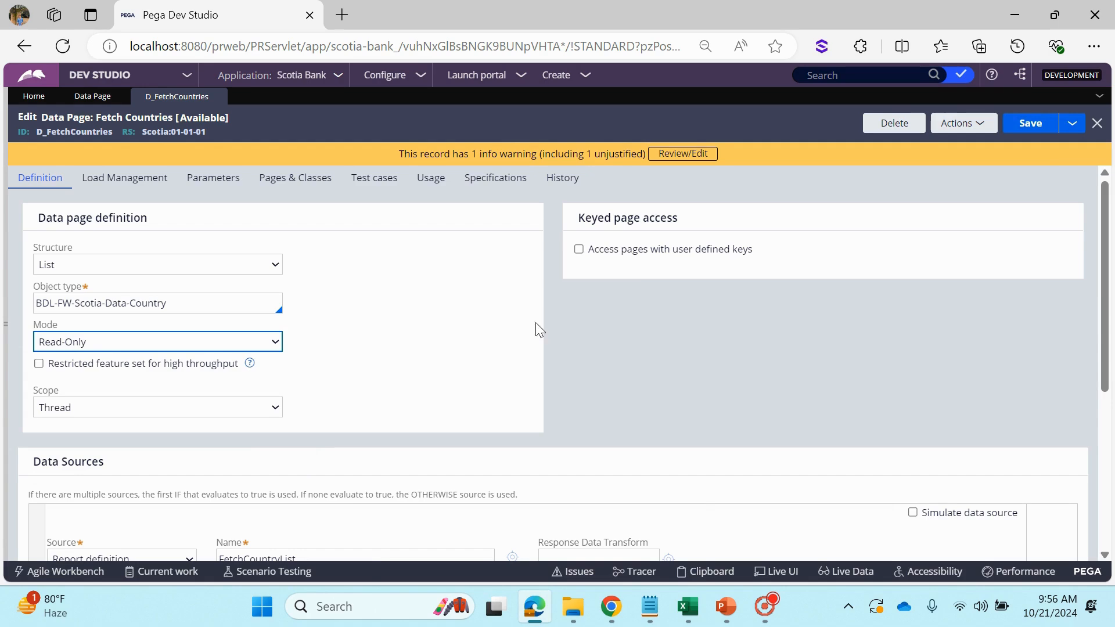
# Open the clipboard in a maximized window and collapse its User Pages group
pyautogui.click(711, 573)
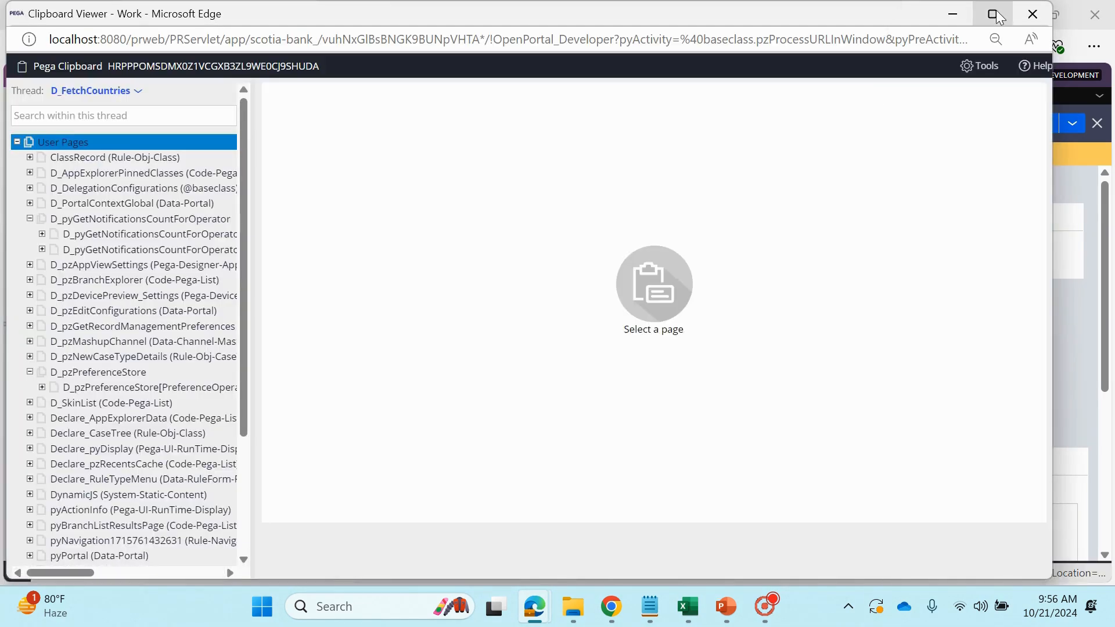
pyautogui.click(992, 14)
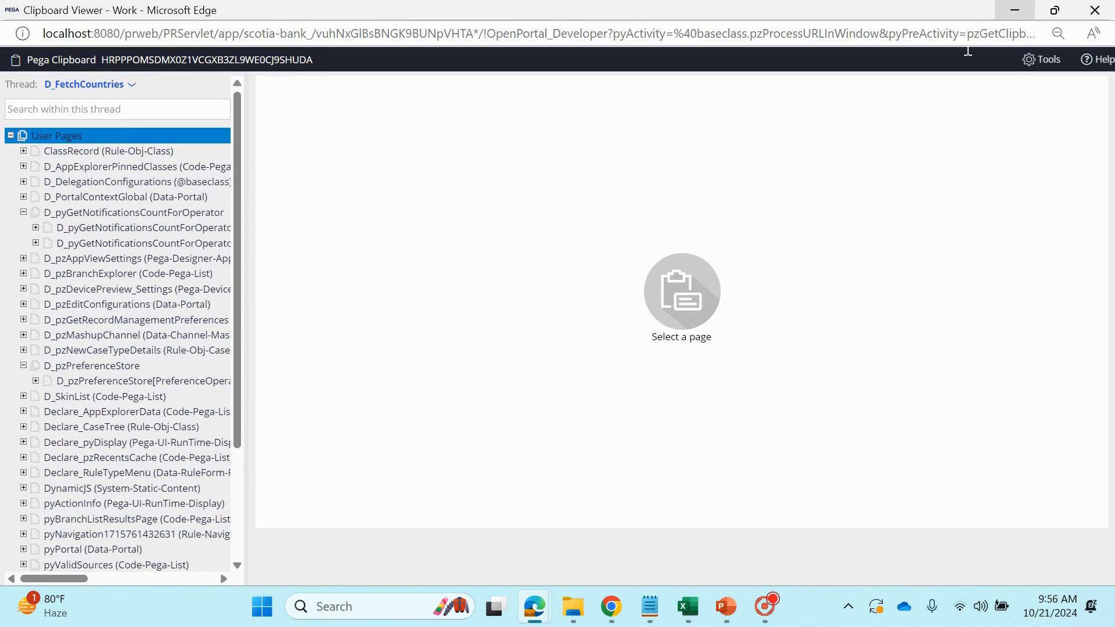
pyautogui.scroll(-4, 108, 406)
pyautogui.scroll(3, 109, 284)
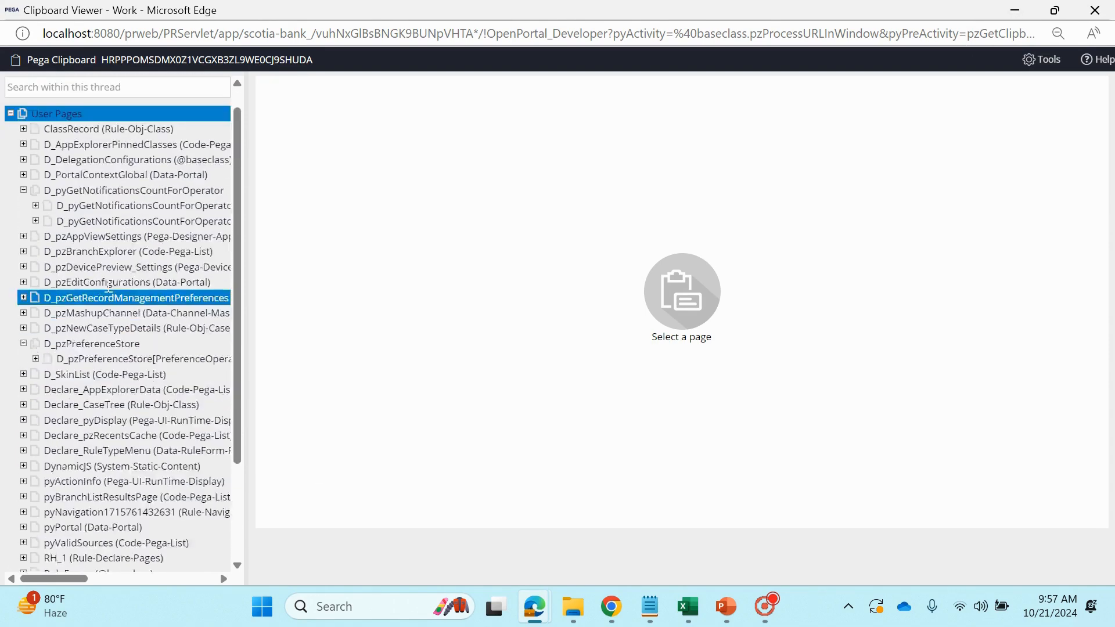
pyautogui.scroll(2, 108, 284)
pyautogui.click(10, 135)
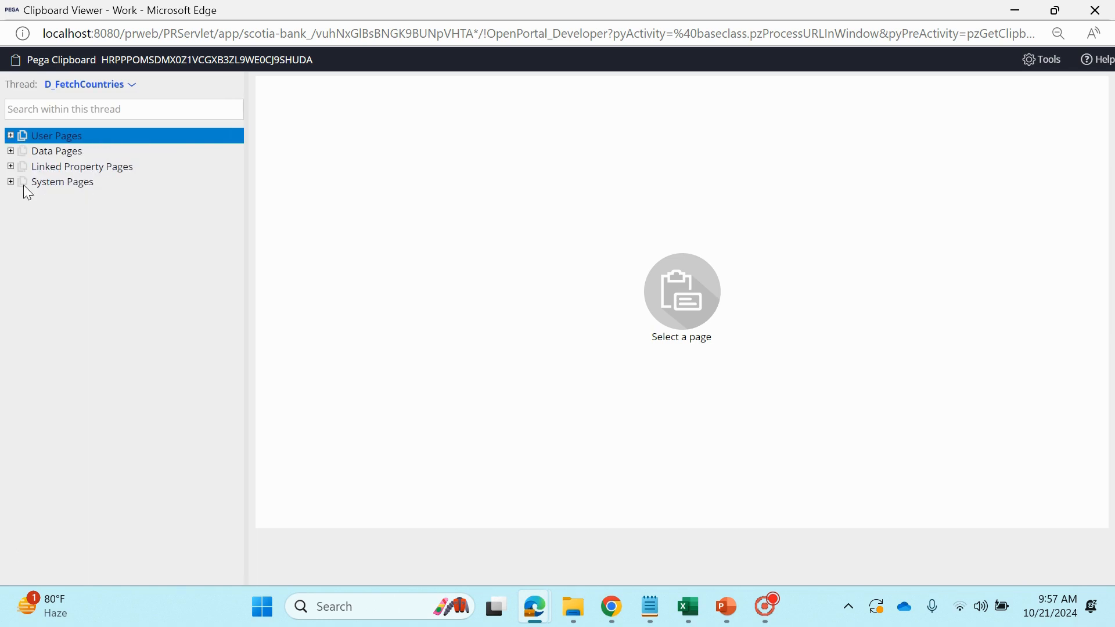
# Examine the Thread and Requestor data pages in the clipboard for D_FetchCountries, and minimize the viewer
pyautogui.click(10, 151)
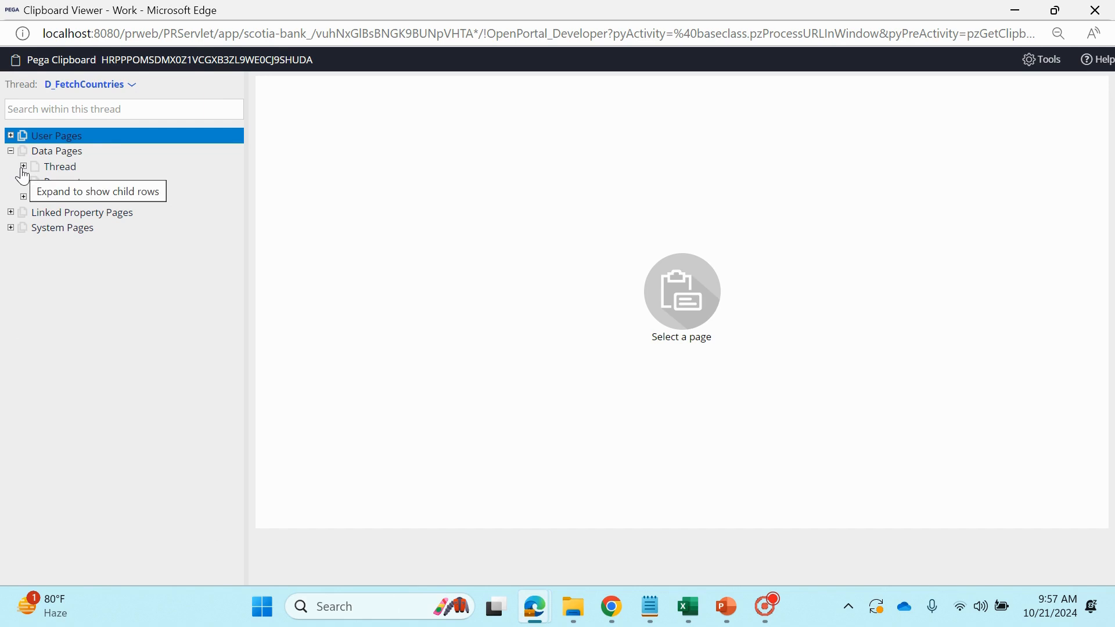
pyautogui.click(24, 167)
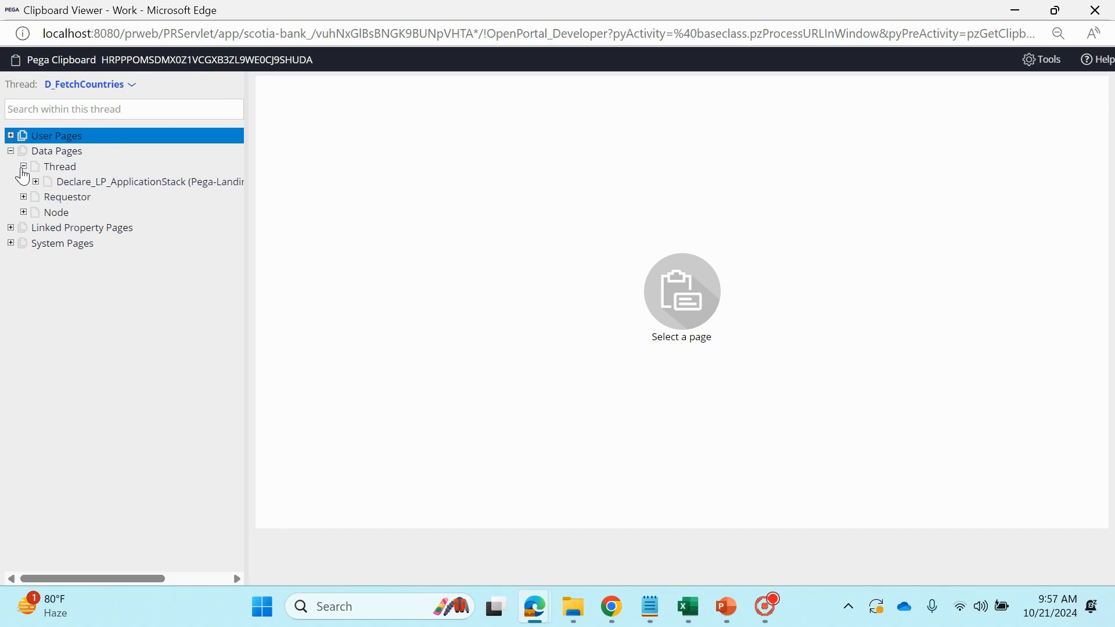
pyautogui.click(24, 197)
pyautogui.click(87, 320)
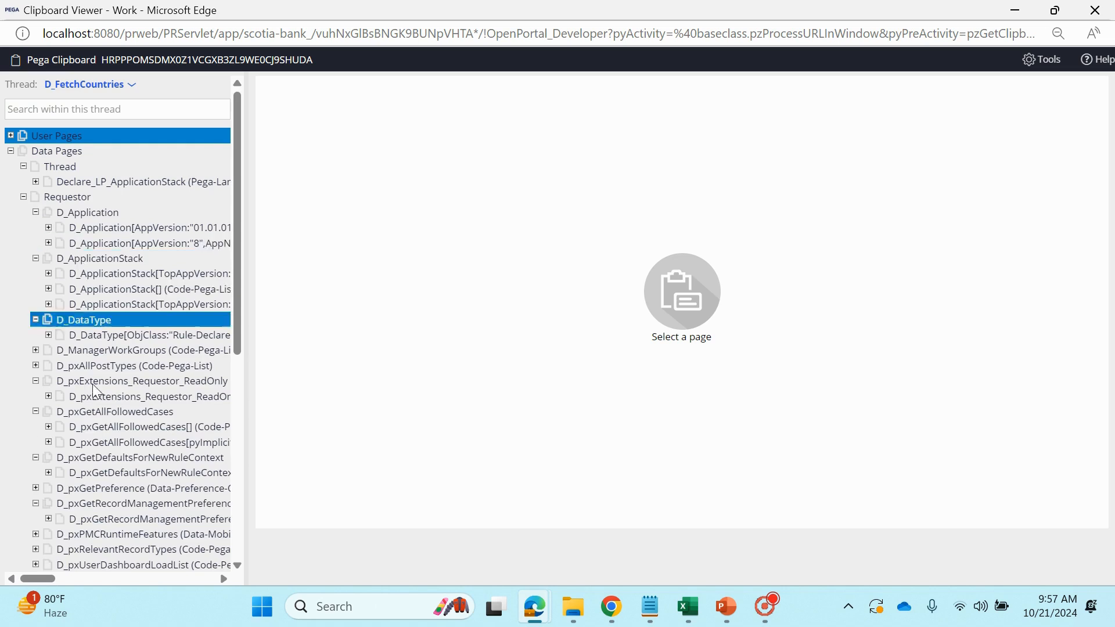
pyautogui.scroll(-3, 116, 424)
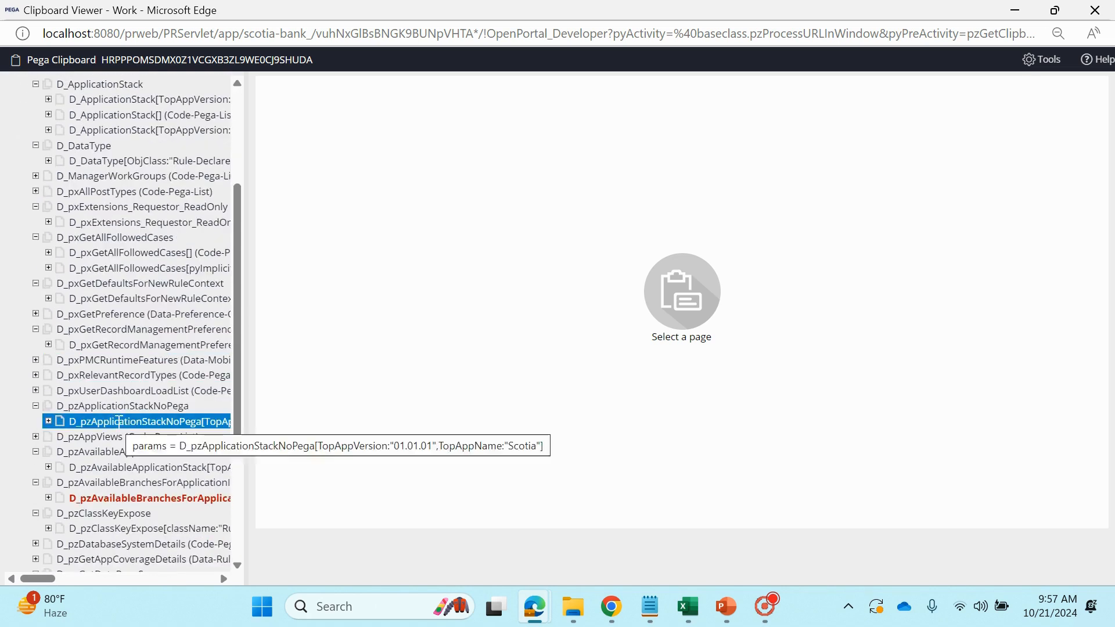
pyautogui.click(1014, 10)
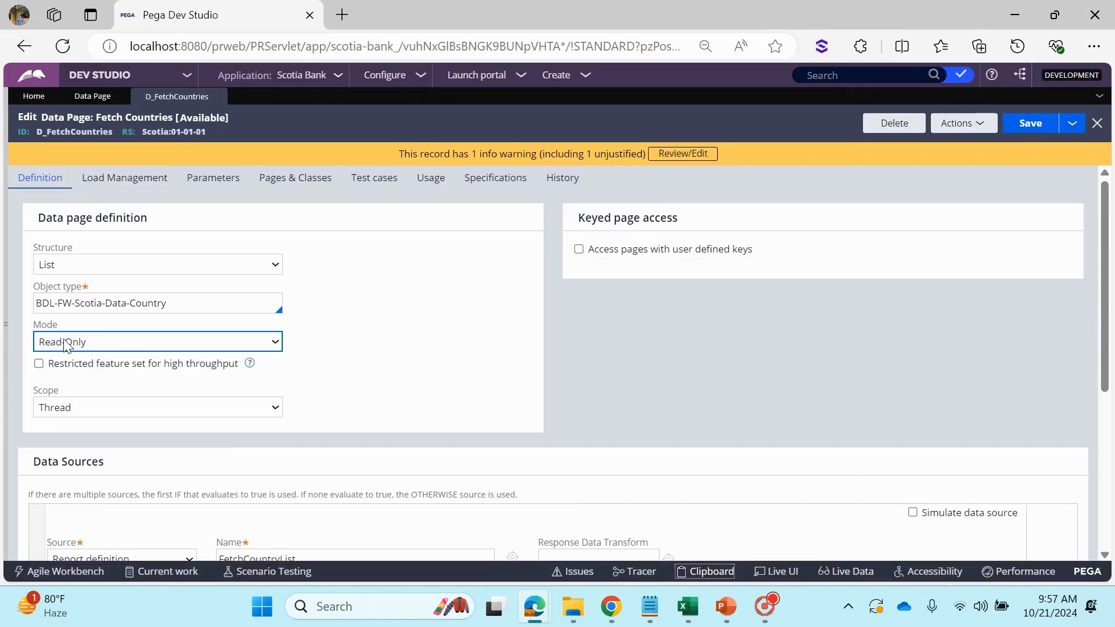
# Run the Fetch Countries data page in the Standard thread without flushing its existing instances
pyautogui.moveTo(33, 323); pyautogui.dragTo(60, 321)
pyautogui.click(443, 368)
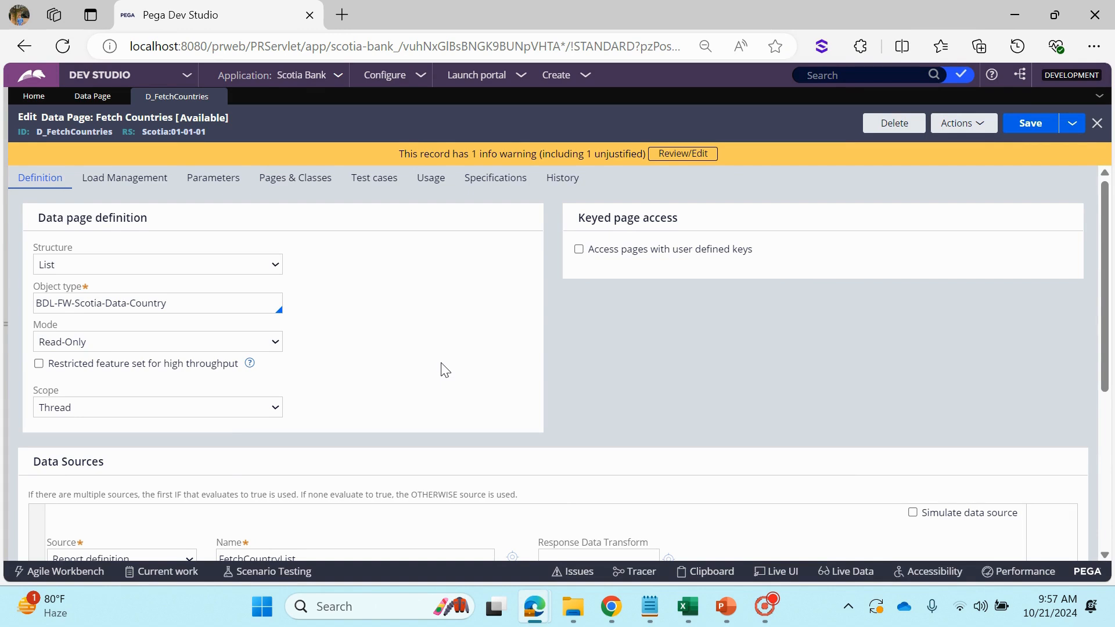
pyautogui.click(963, 123)
pyautogui.click(920, 162)
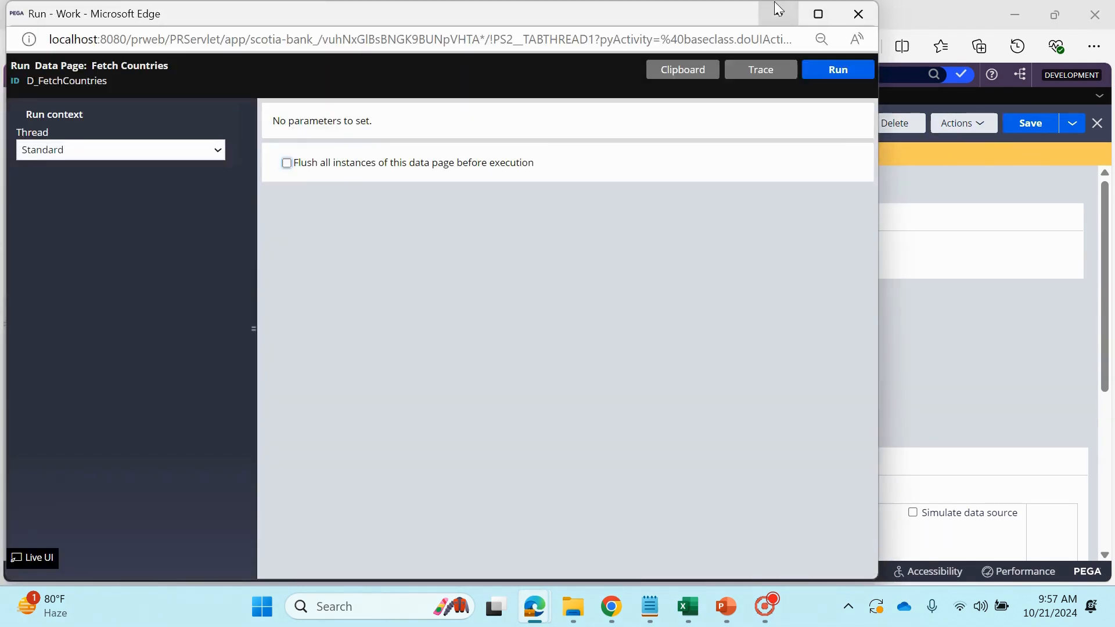
pyautogui.click(778, 8)
pyautogui.scroll(-5, 636, 420)
pyautogui.scroll(5, 765, 289)
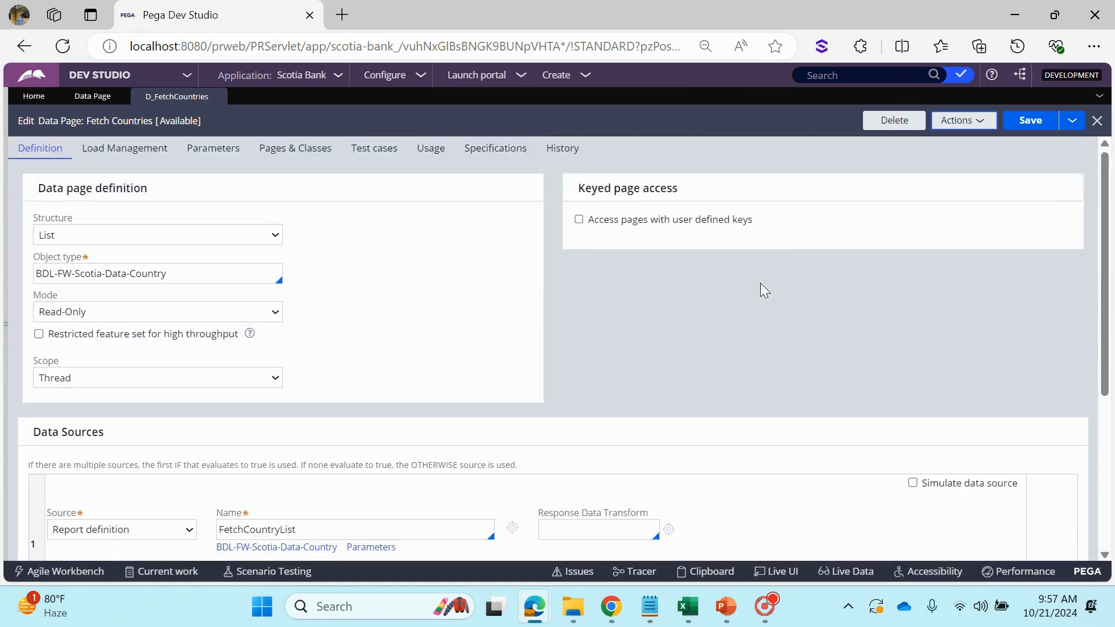
pyautogui.moveTo(535, 604)
pyautogui.click(685, 528)
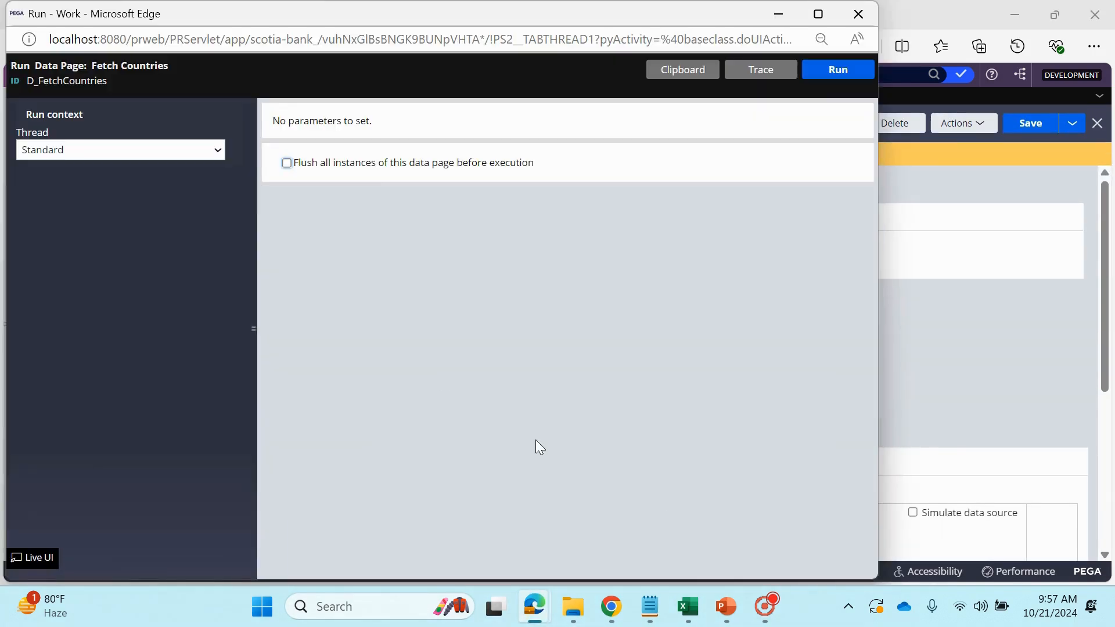
pyautogui.click(836, 72)
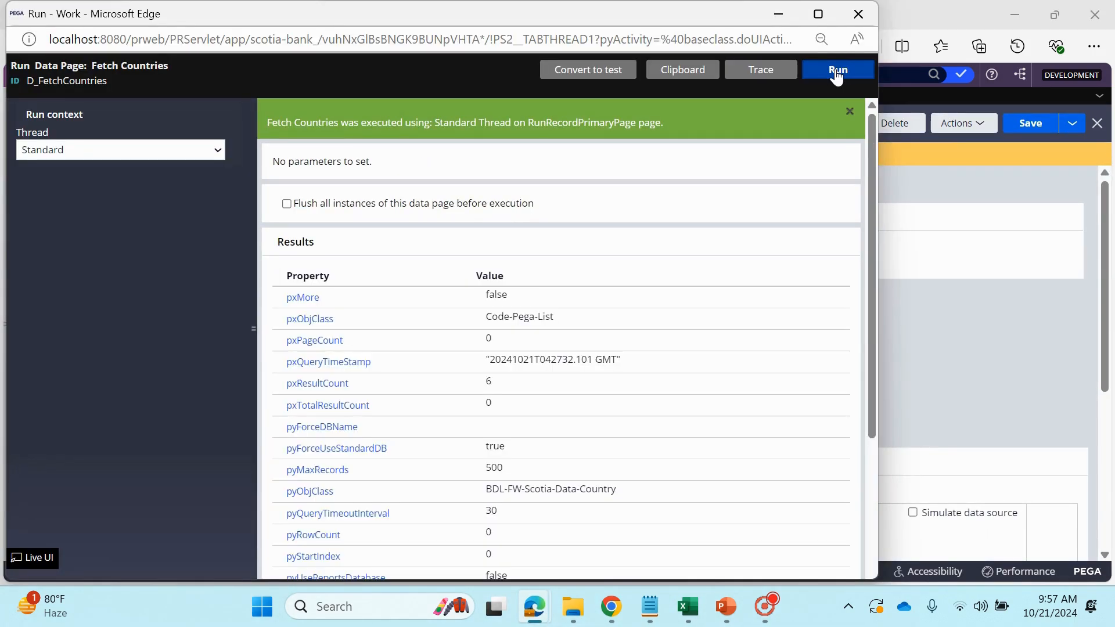
# Examine the first pxResults entry in the run results, and minimize the Run window
pyautogui.scroll(-4, 400, 473)
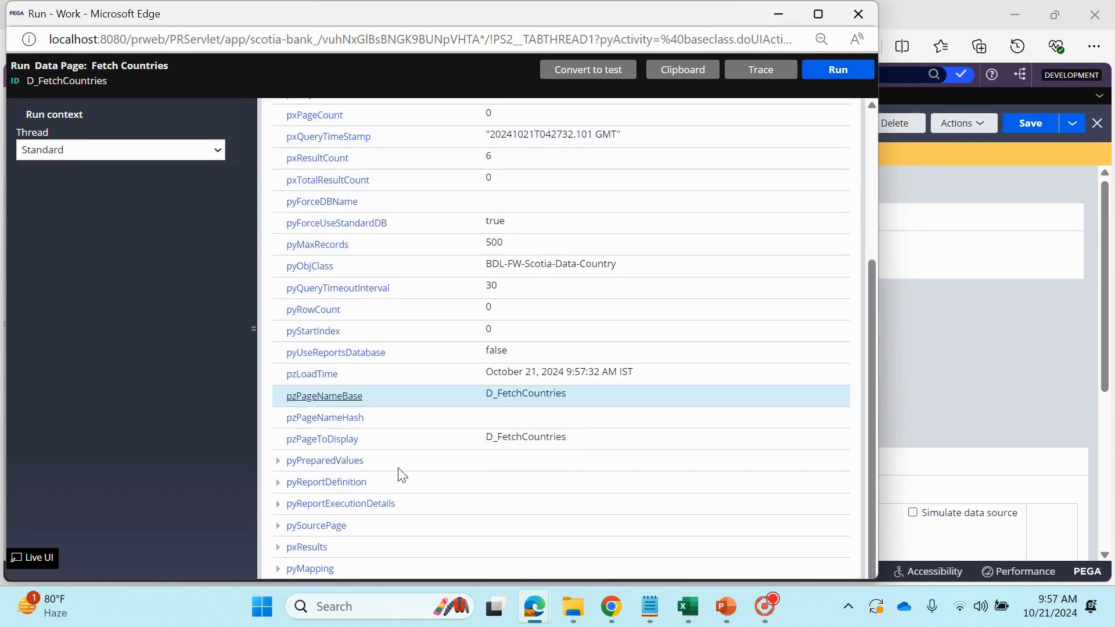
pyautogui.click(283, 546)
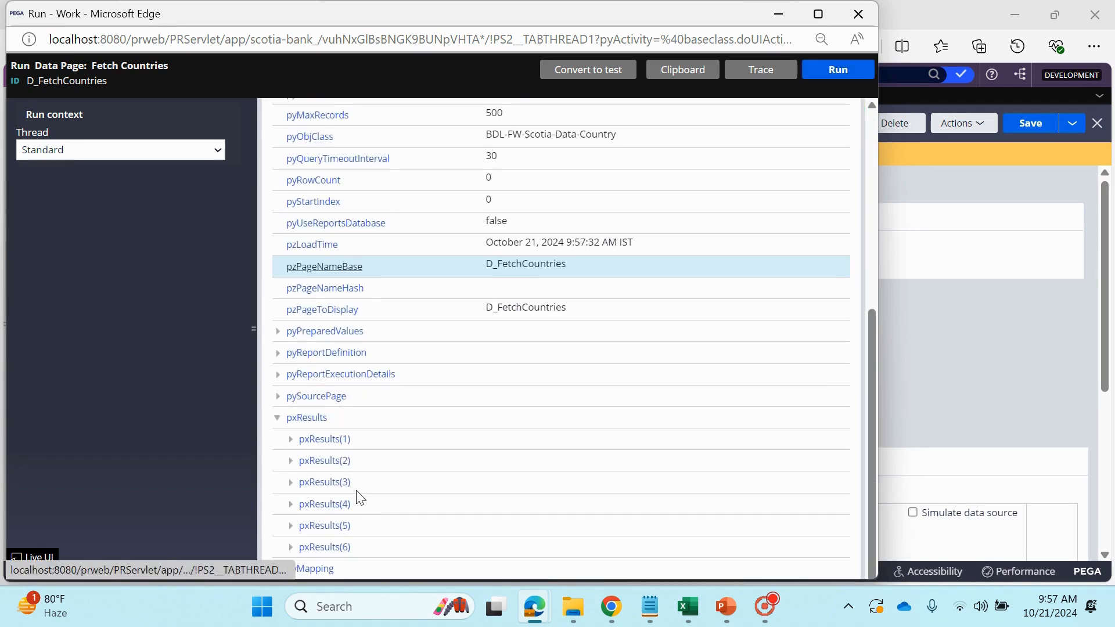
pyautogui.click(290, 440)
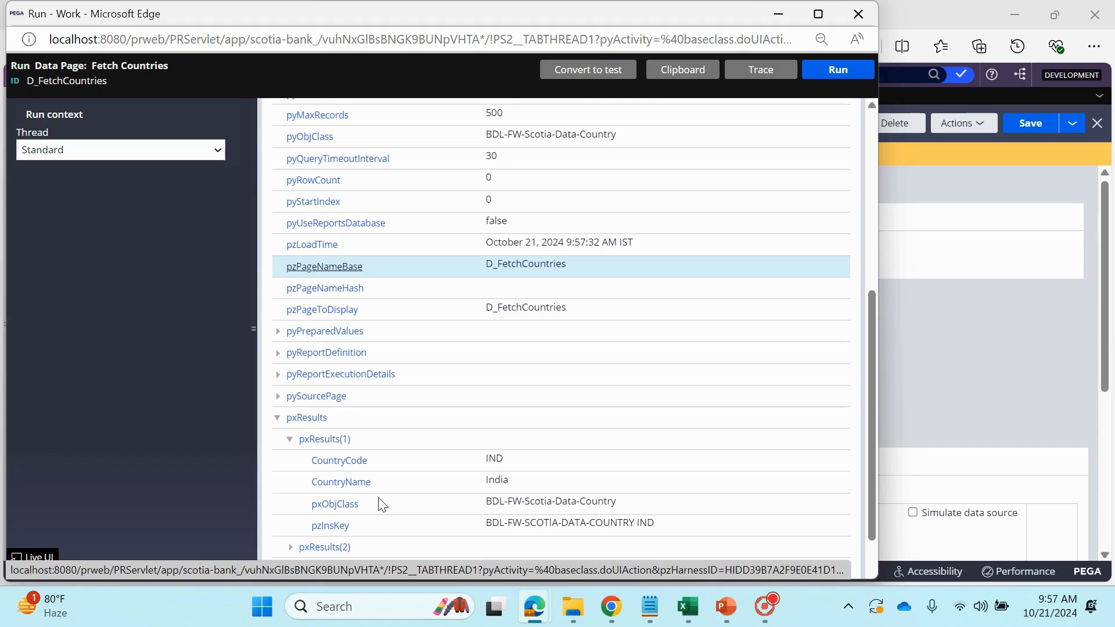
pyautogui.click(778, 12)
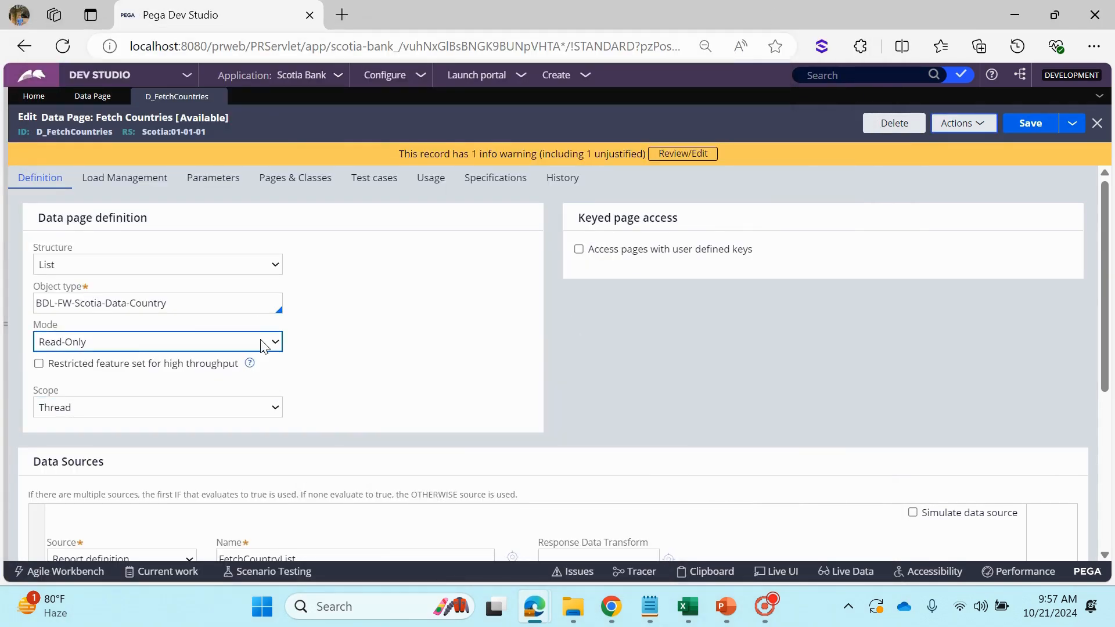
# Bring back the earlier Clipboard Viewer window and close it
pyautogui.moveTo(534, 605)
pyautogui.click(611, 524)
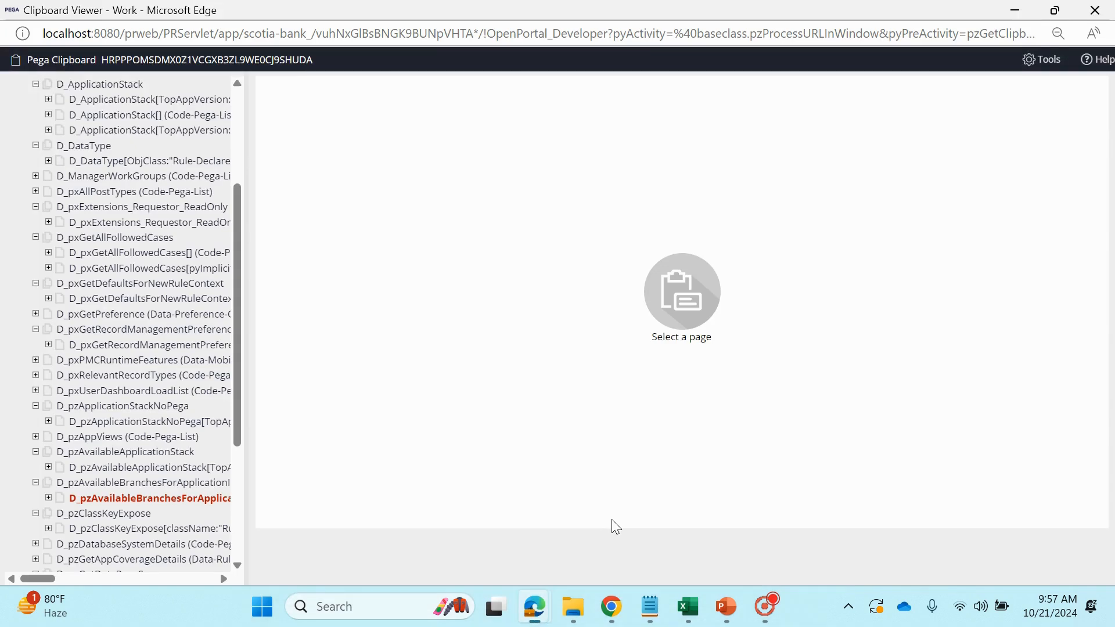
pyautogui.click(1094, 10)
# Return to the Fetch Countries Run window and open its clipboard in a maximized window
pyautogui.moveTo(535, 606)
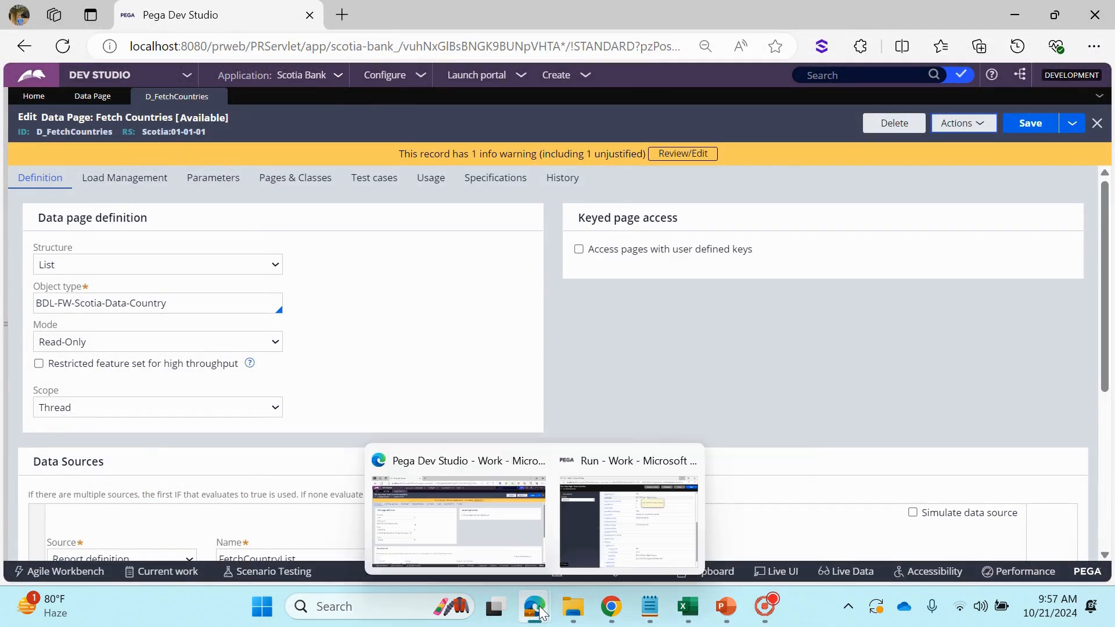
pyautogui.click(642, 523)
pyautogui.scroll(6, 605, 341)
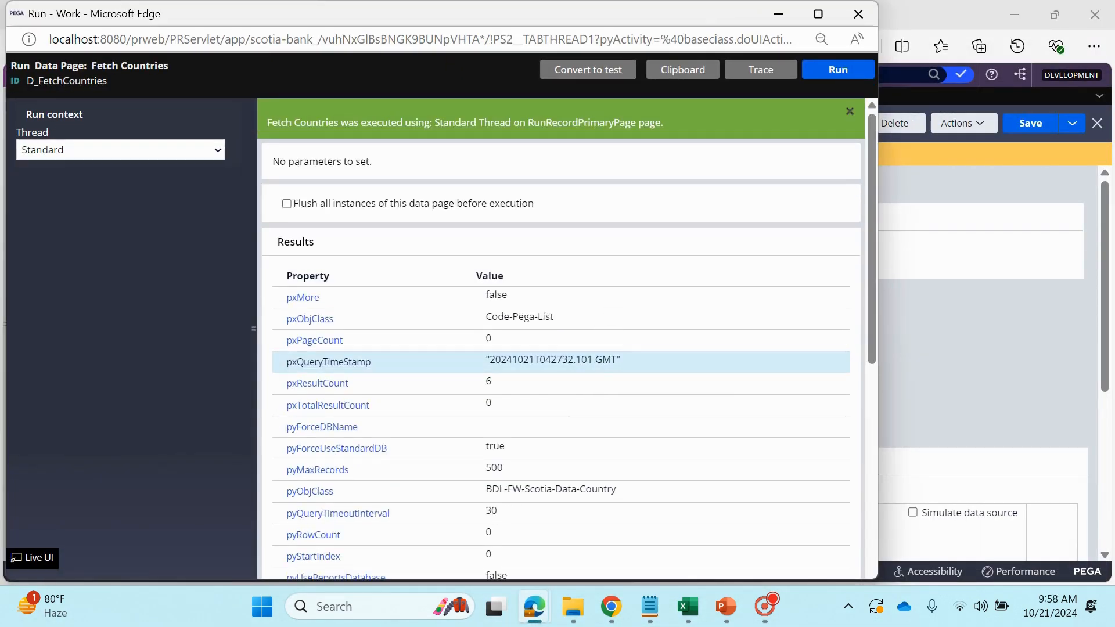
pyautogui.click(702, 70)
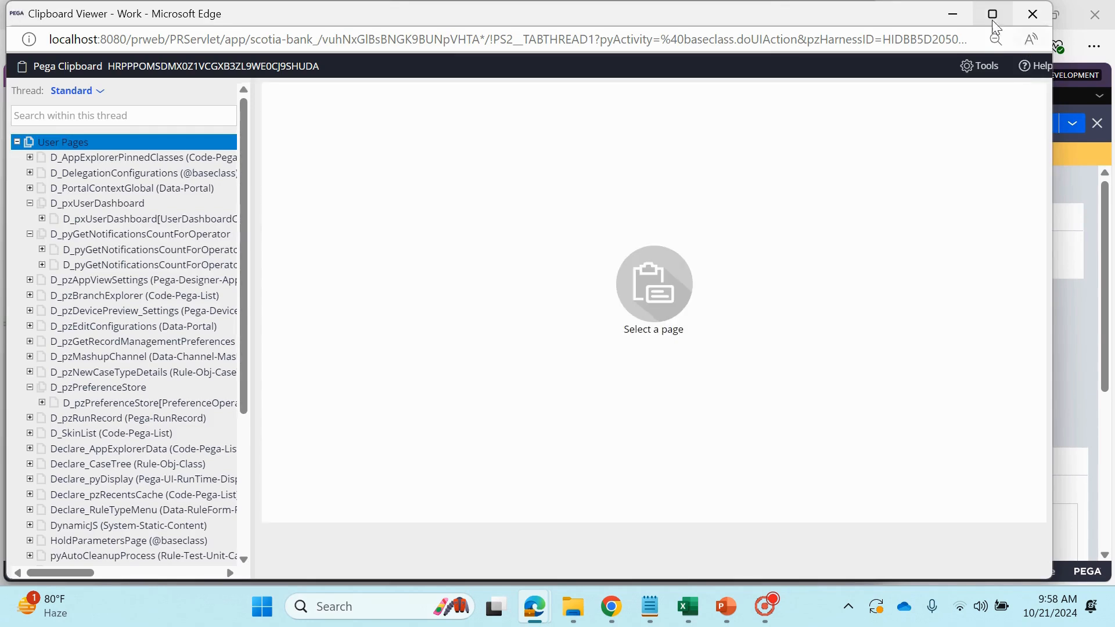
pyautogui.click(991, 14)
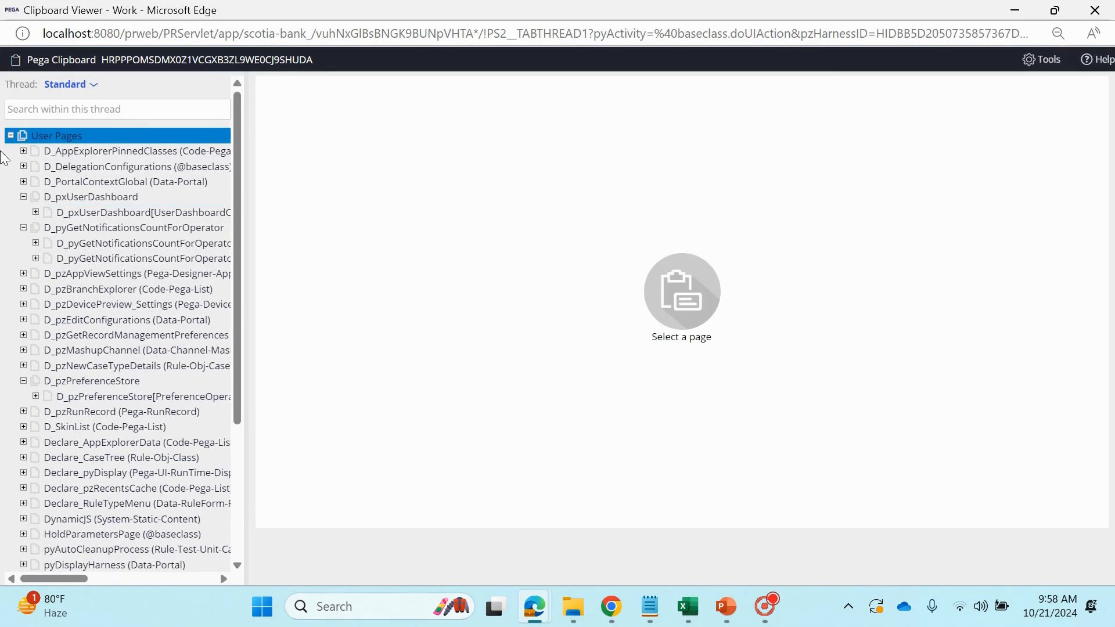
# Expand the Thread data pages in the clipboard down to the pxResults list of D_FetchCountries
pyautogui.click(10, 135)
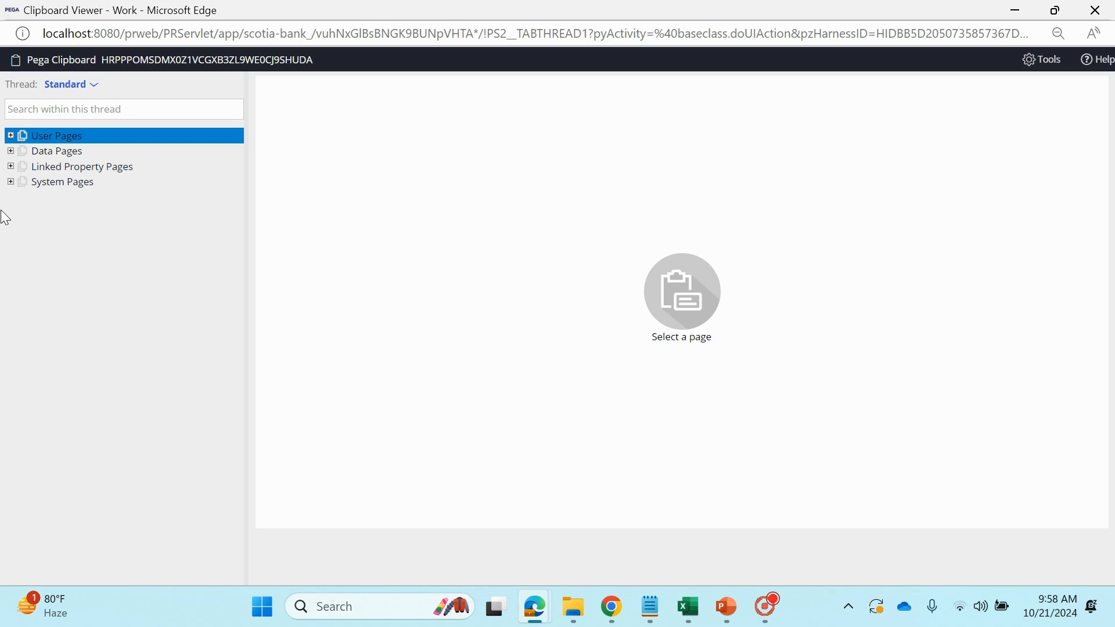
pyautogui.click(11, 151)
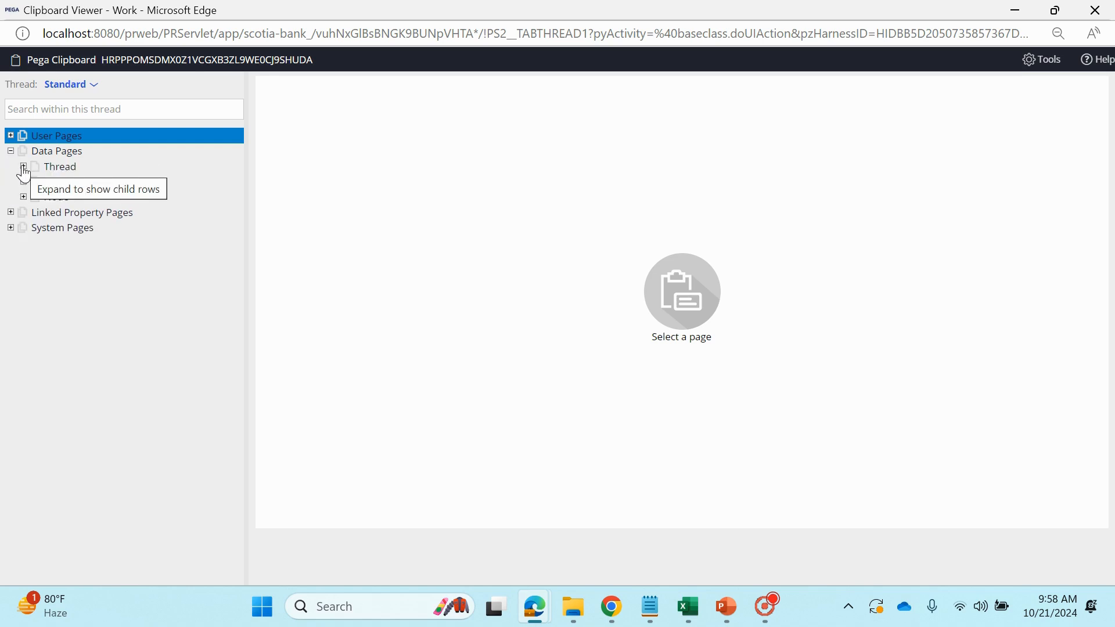
pyautogui.click(24, 168)
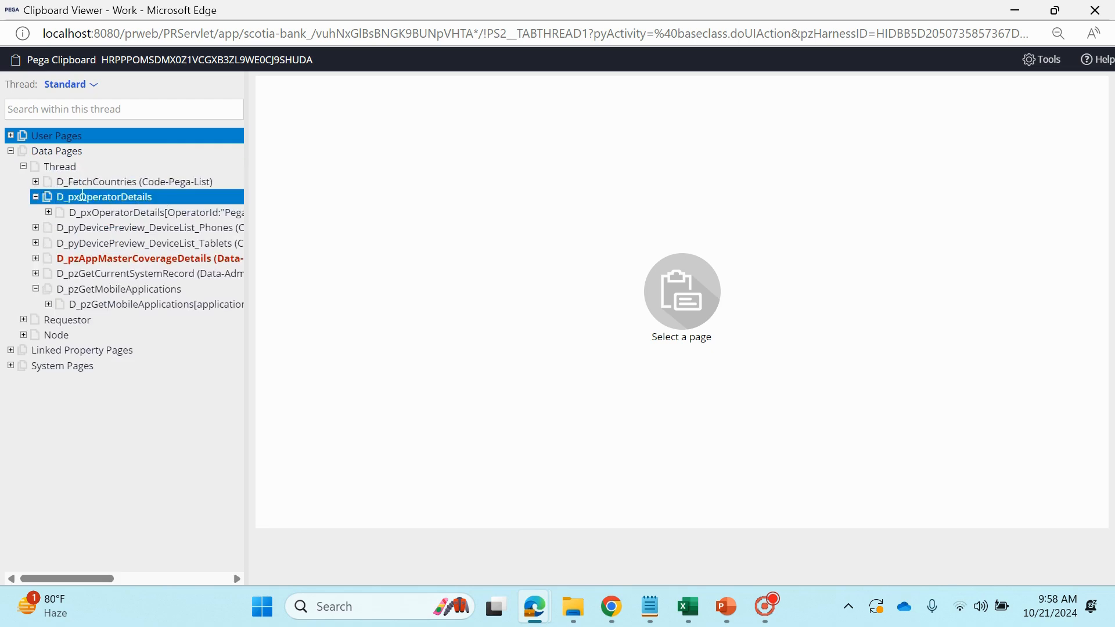
pyautogui.click(35, 181)
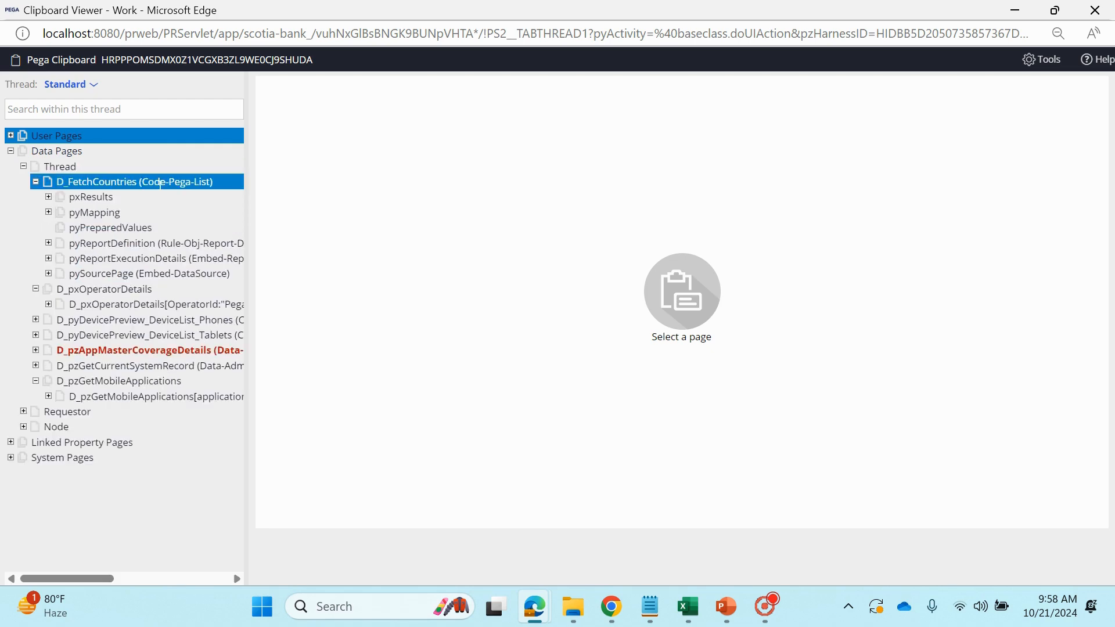
pyautogui.click(48, 197)
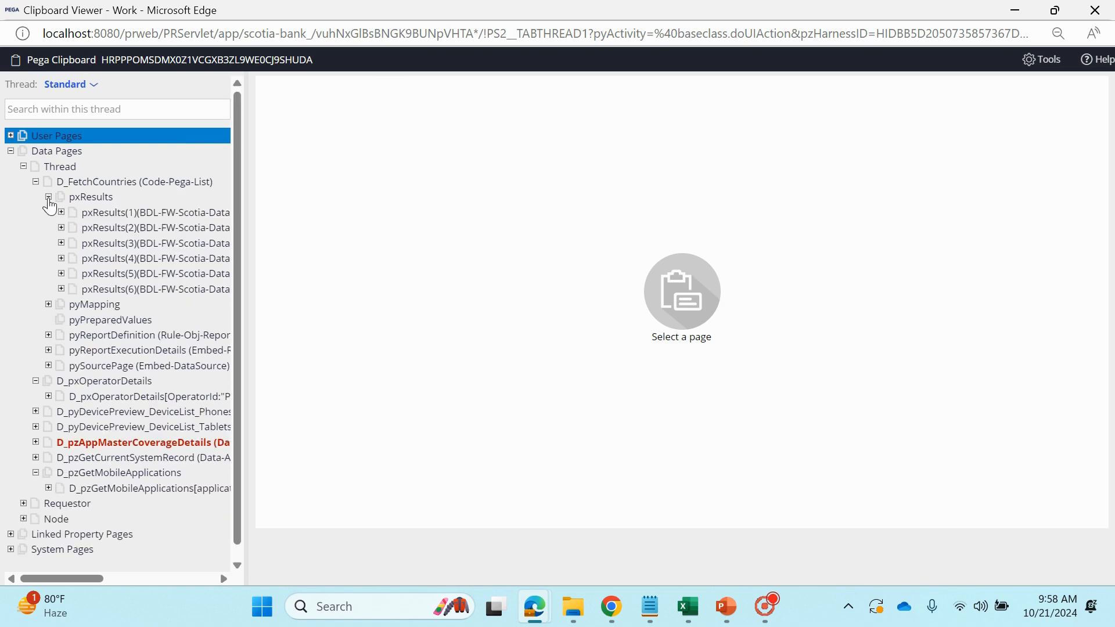
# Widen the clipboard page tree and view the second, third and fourth pxResults entries of D_FetchCountries
pyautogui.moveTo(260, 181); pyautogui.dragTo(390, 181)
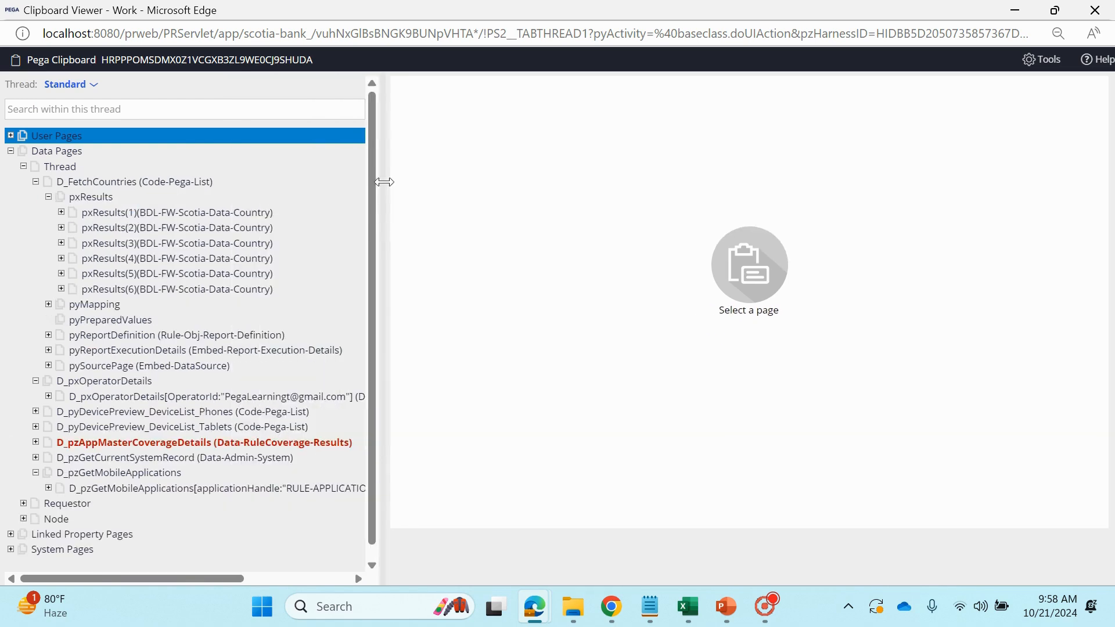
pyautogui.click(235, 228)
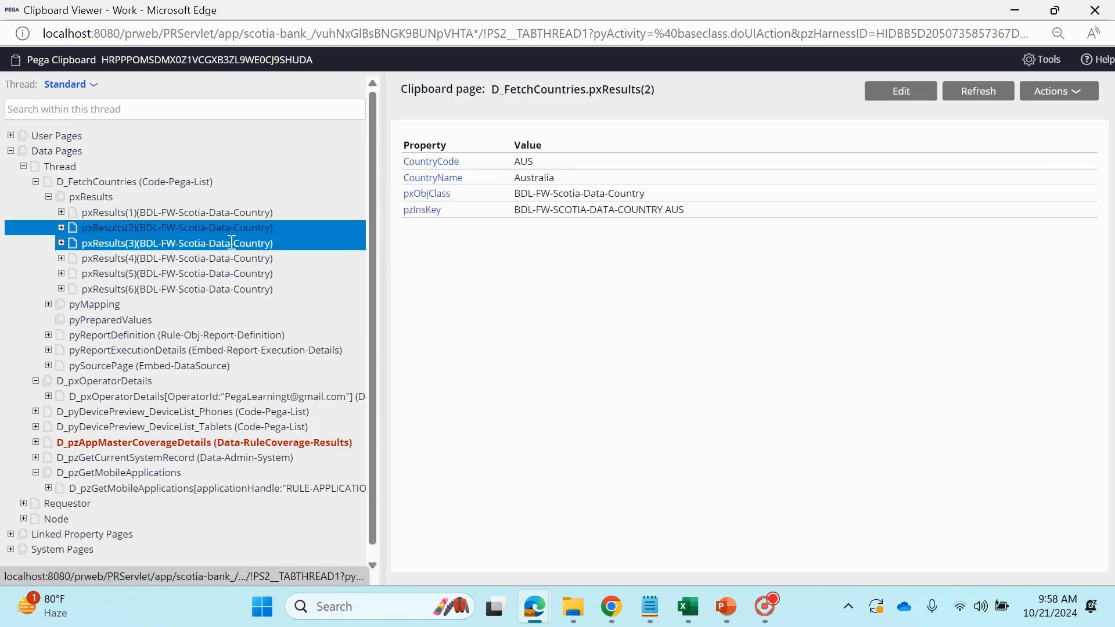
pyautogui.click(234, 244)
pyautogui.click(233, 258)
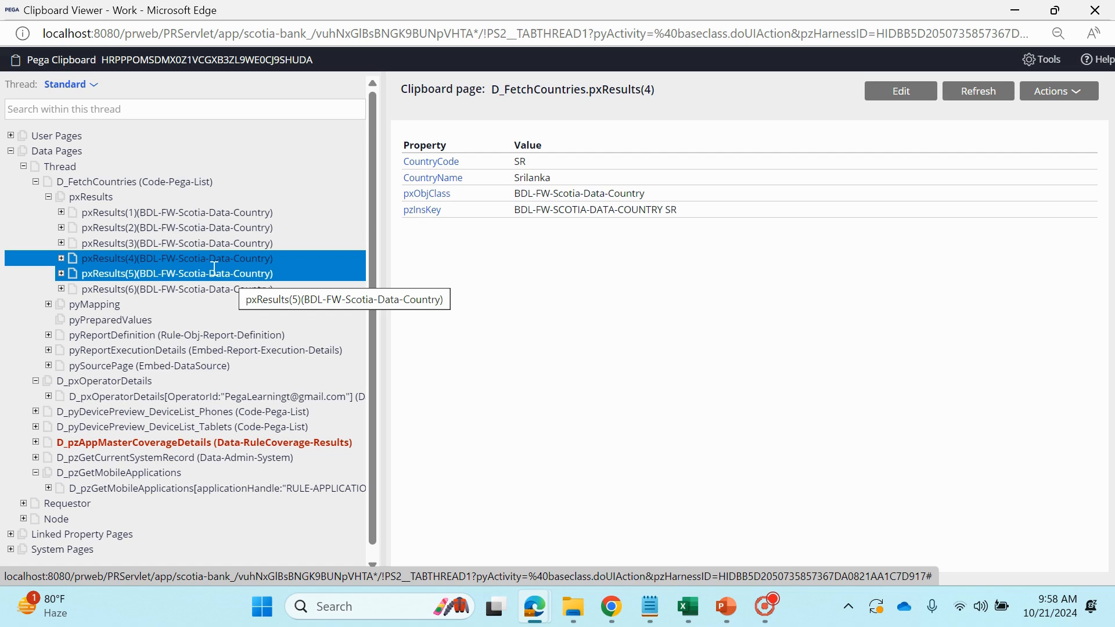
# Examine the CountryName and CountryCode values of the pxResults(4) entry
pyautogui.moveTo(563, 178); pyautogui.dragTo(516, 184)
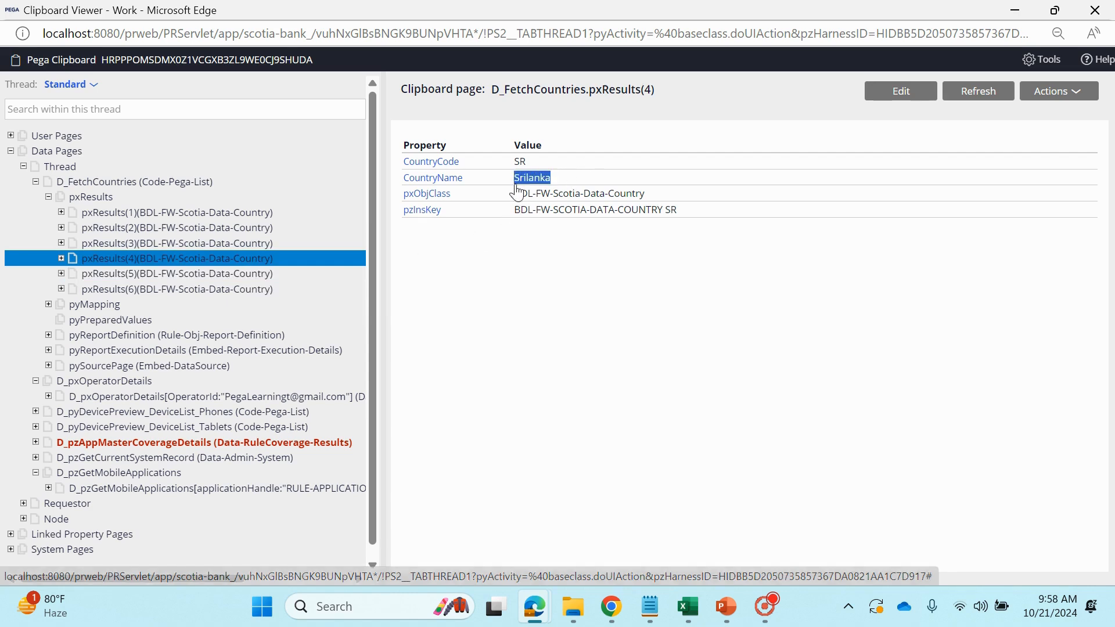
pyautogui.doubleClick(516, 162)
pyautogui.click(563, 168)
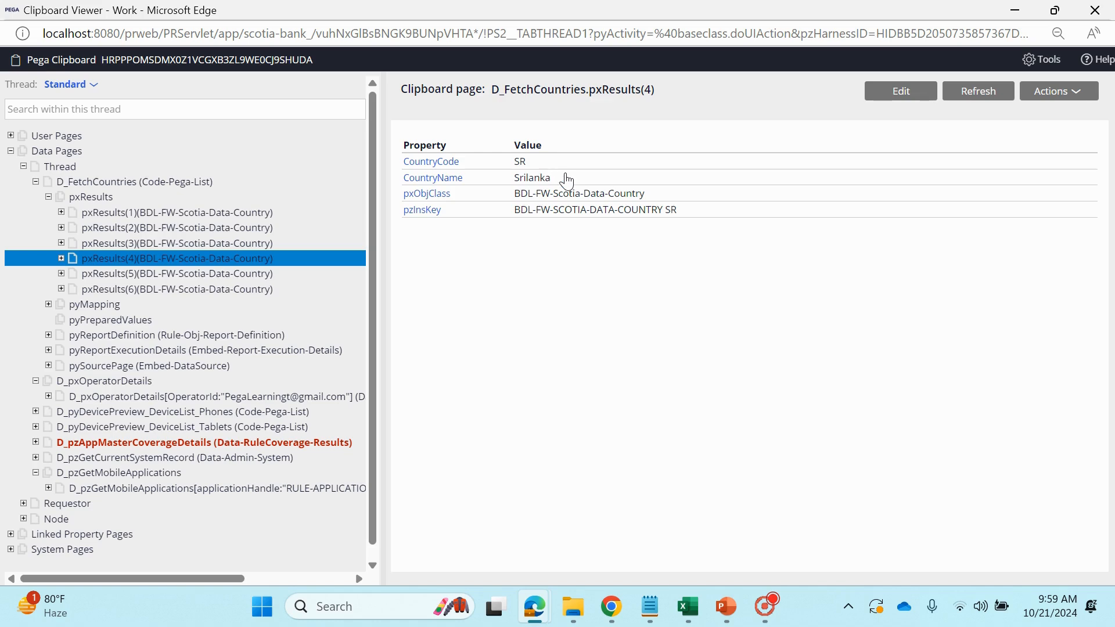
pyautogui.doubleClick(550, 175)
pyautogui.doubleClick(519, 161)
# Minimize the clipboard and Run windows, recheck the CountryName of pxResults(4) in the restored clipboard, and return to the data page form
pyautogui.click(1015, 10)
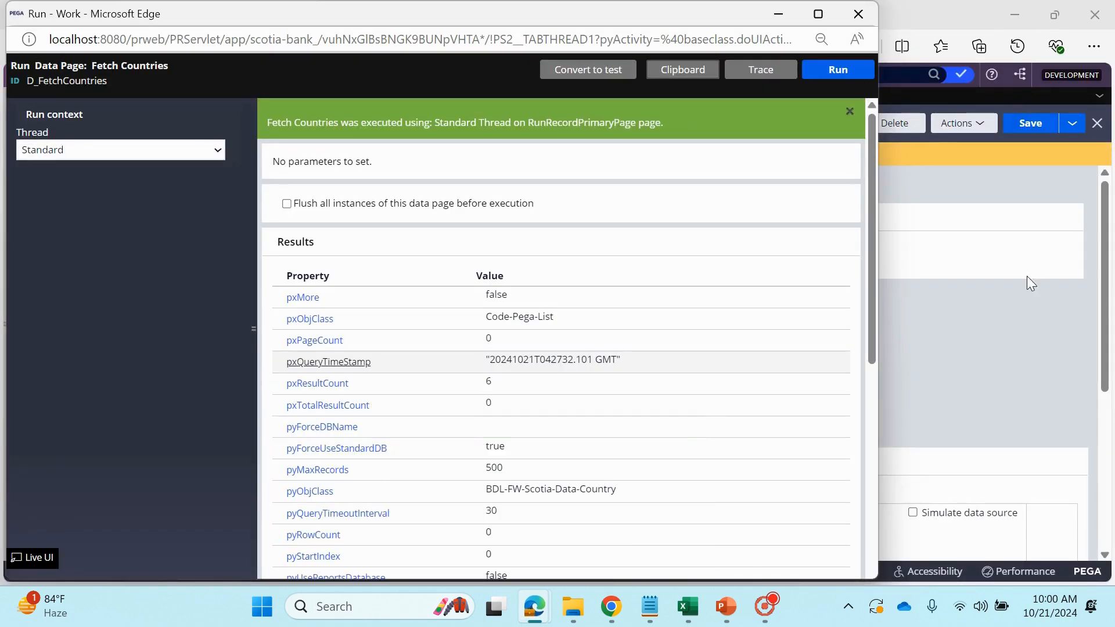
pyautogui.click(778, 14)
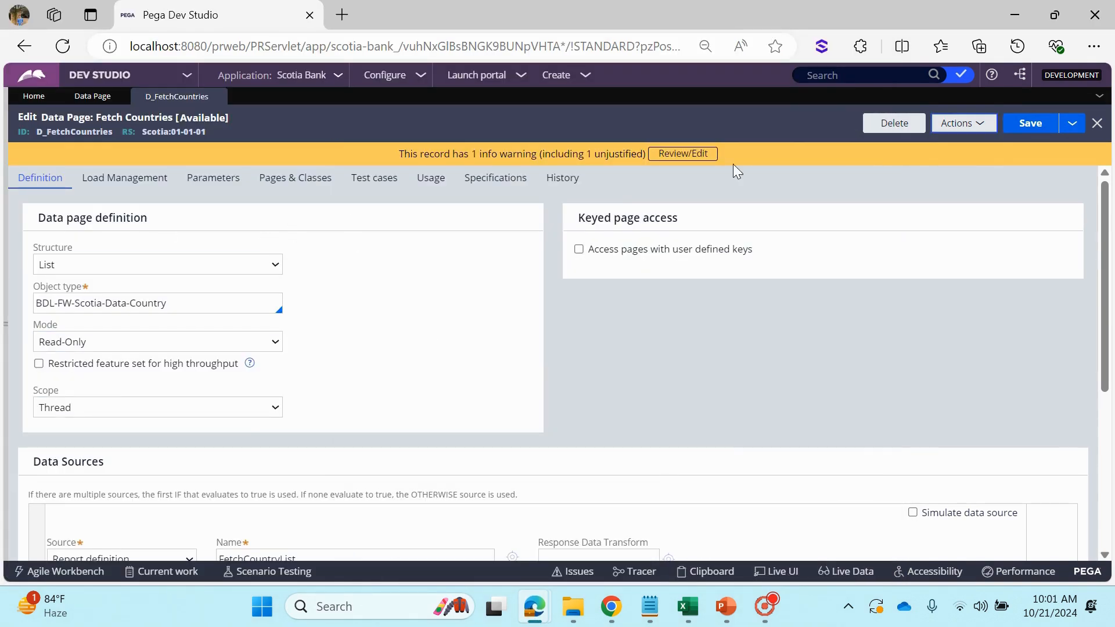
pyautogui.moveTo(534, 606)
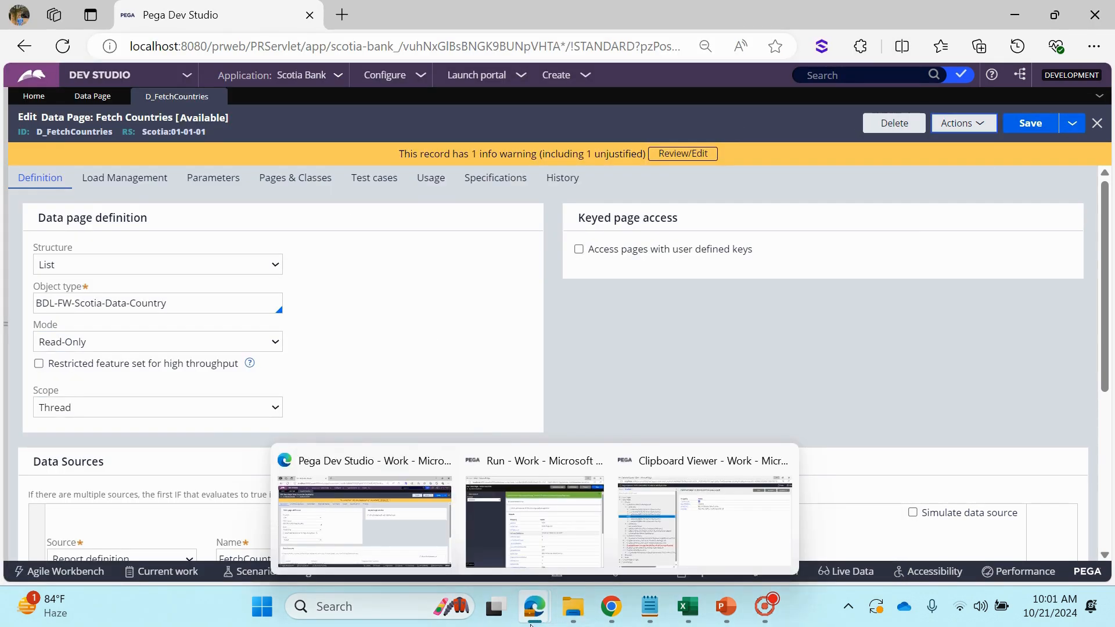
pyautogui.click(714, 538)
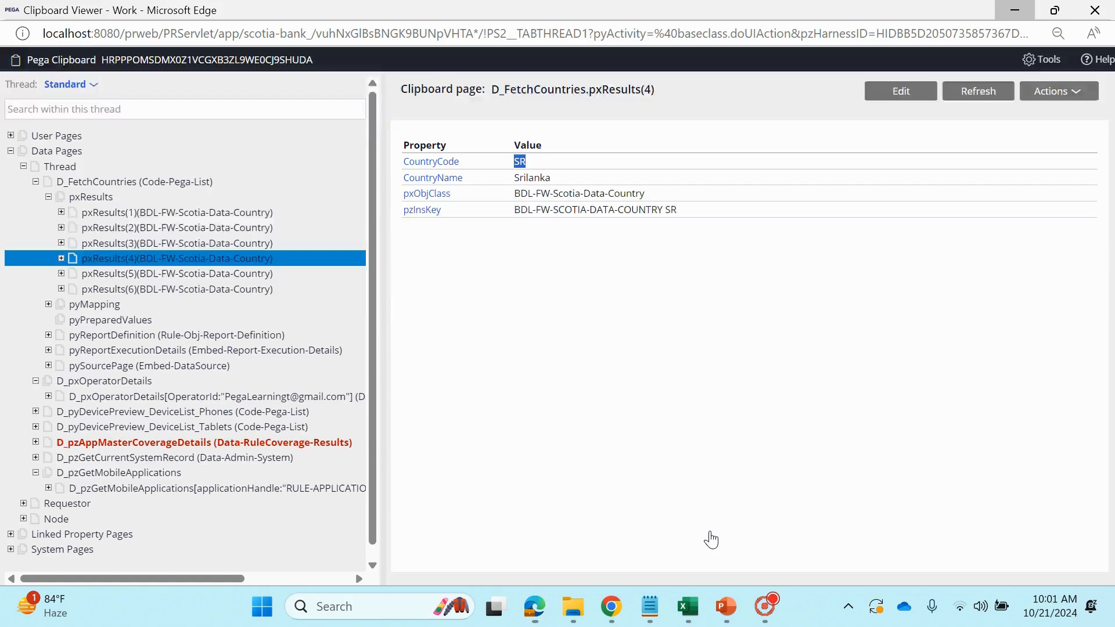
pyautogui.doubleClick(530, 179)
pyautogui.click(572, 185)
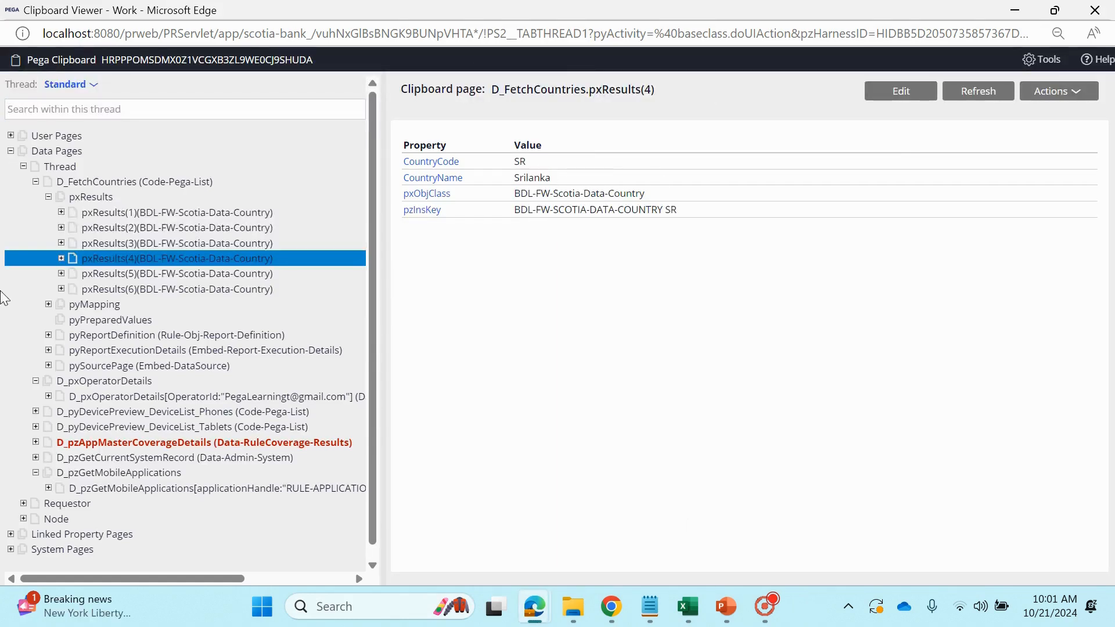
pyautogui.click(1087, 7)
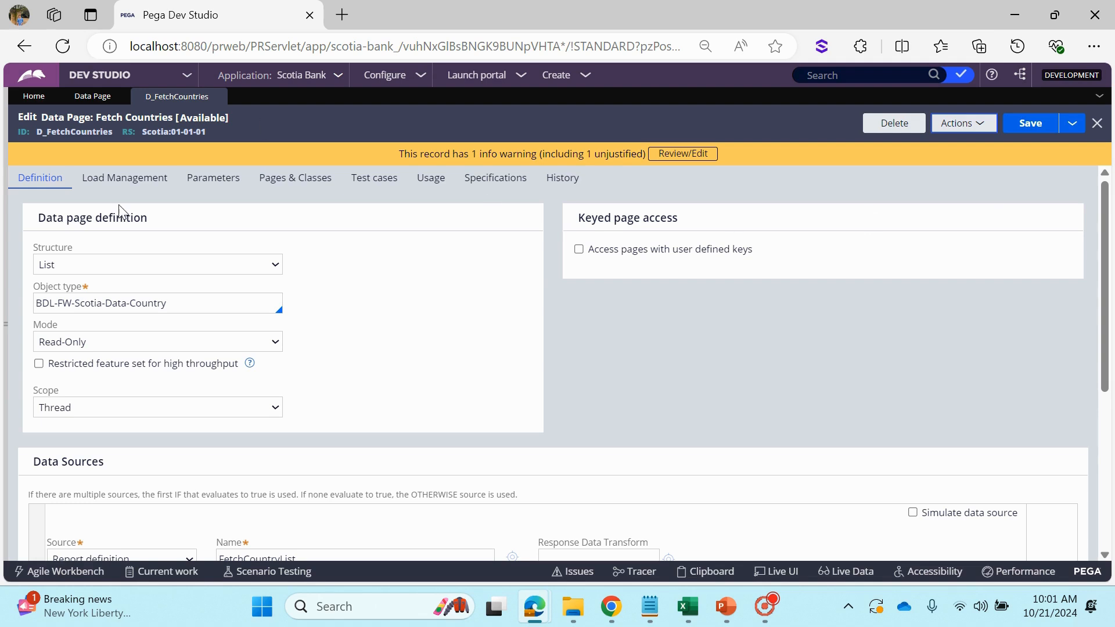
# Set the mode of the Fetch Countries data page to Editable and save the rule
pyautogui.doubleClick(37, 325)
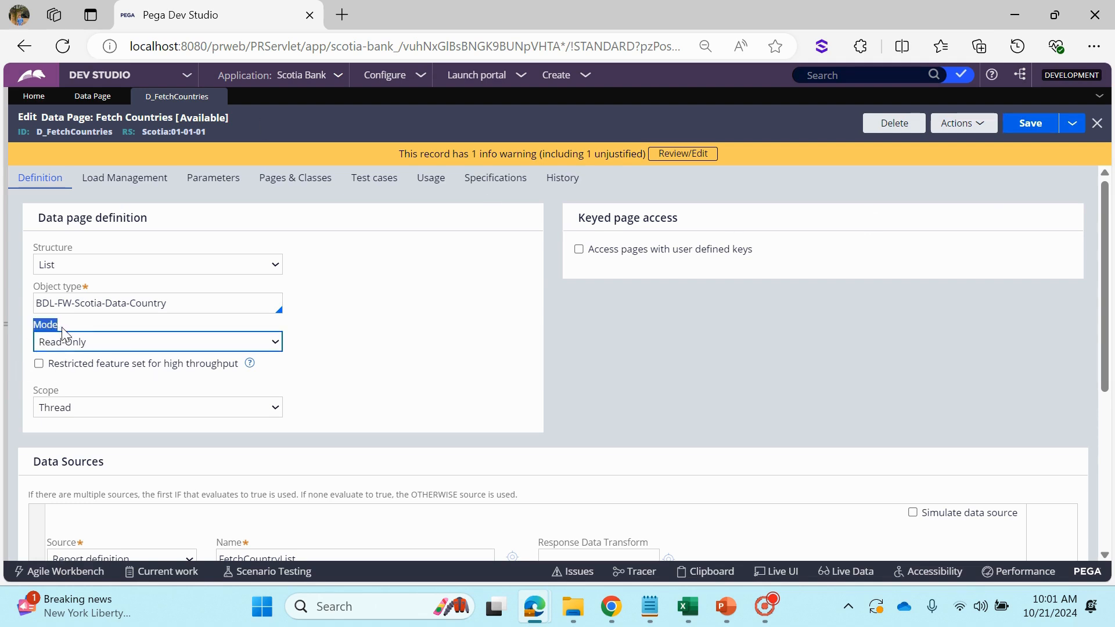
pyautogui.click(143, 347)
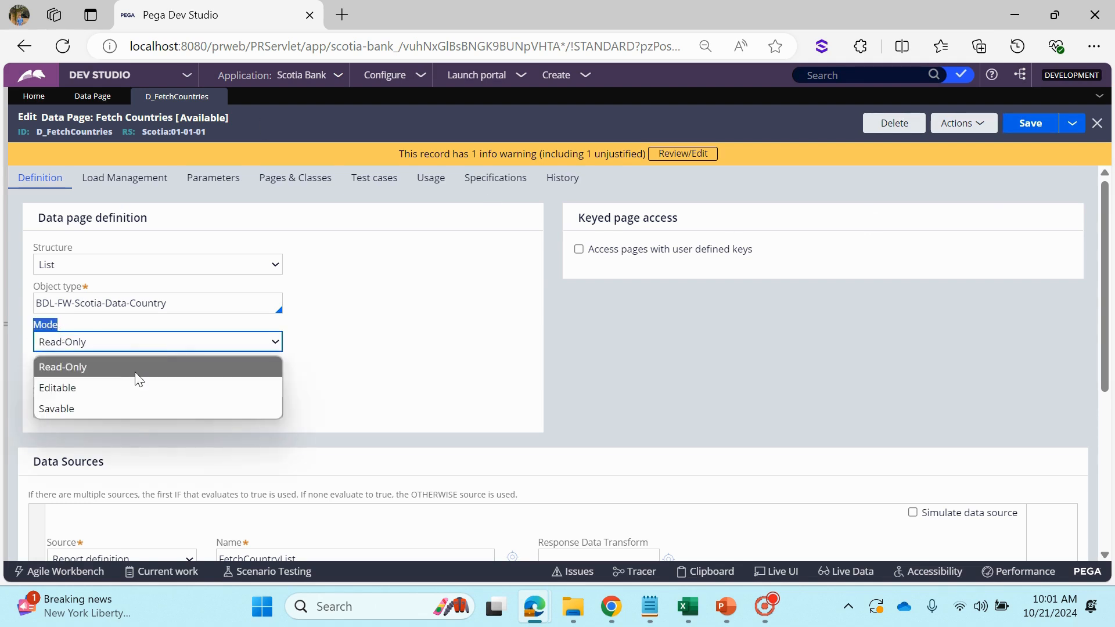
pyautogui.click(119, 393)
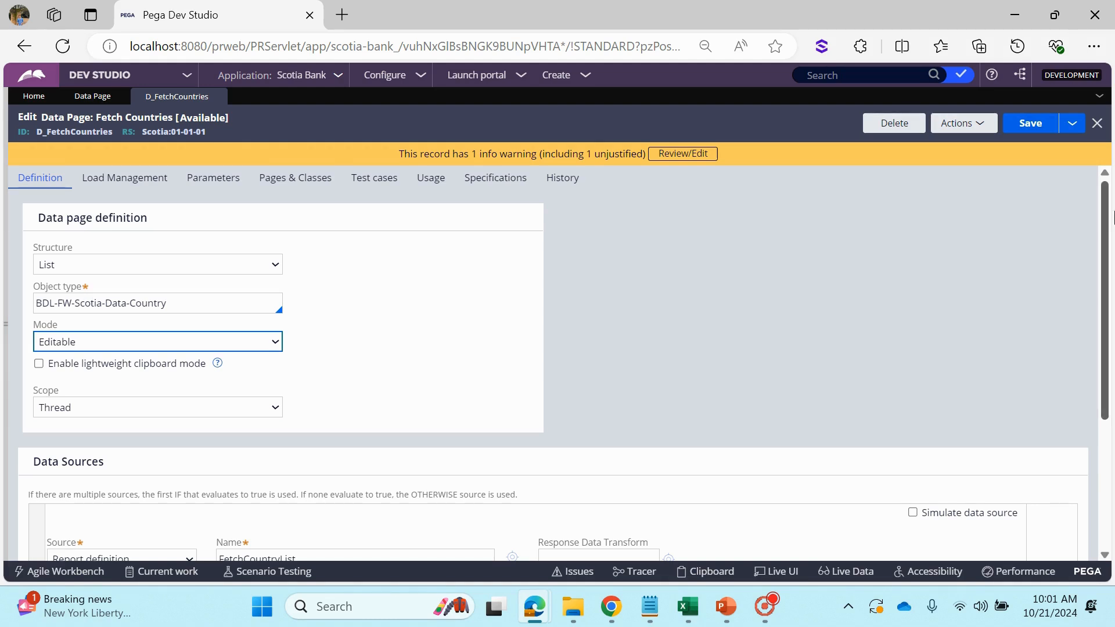
pyautogui.click(1035, 128)
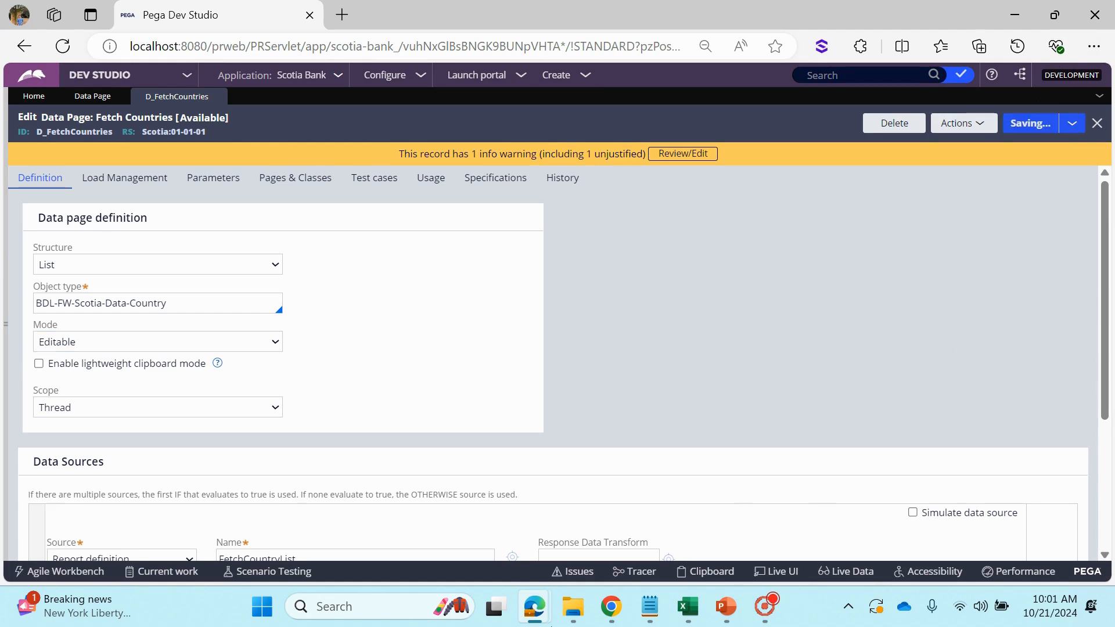
# Close the leftover Clipboard Viewer and Run windows and return to the Dev Studio window
pyautogui.moveTo(534, 607)
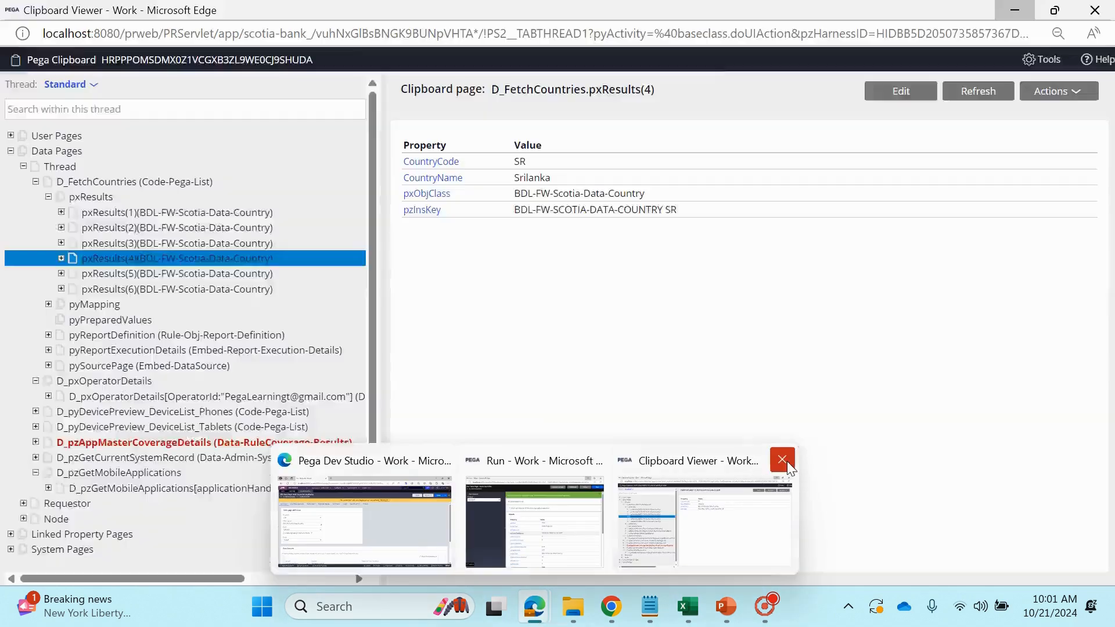
pyautogui.click(783, 461)
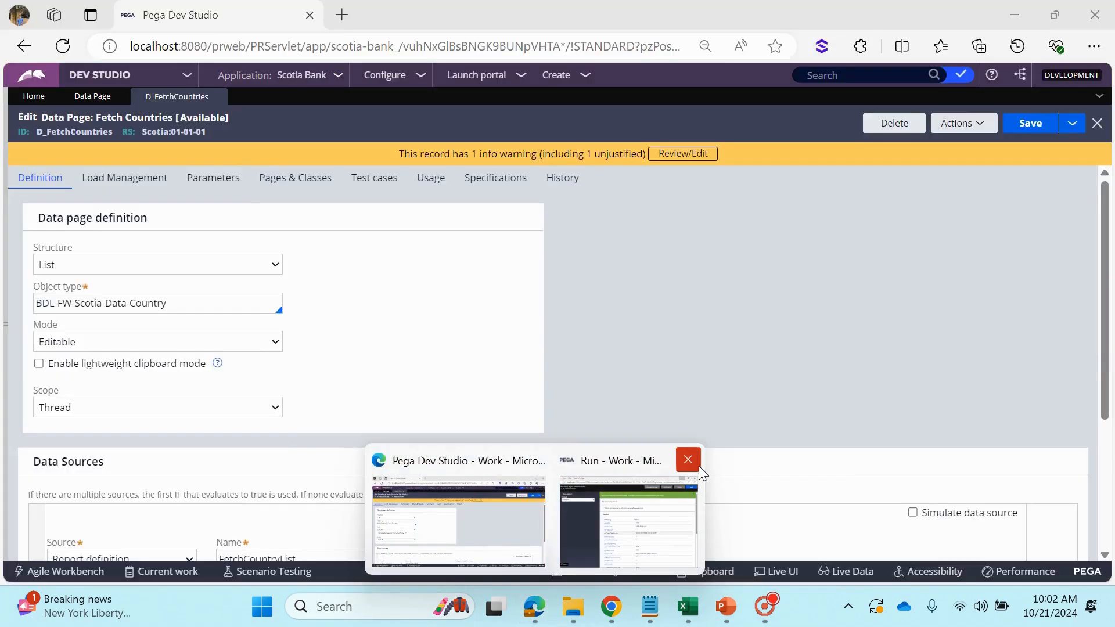
pyautogui.click(694, 461)
pyautogui.click(519, 483)
# Run the editable Fetch Countries data page and bring up the pxResults entries in its results
pyautogui.click(955, 123)
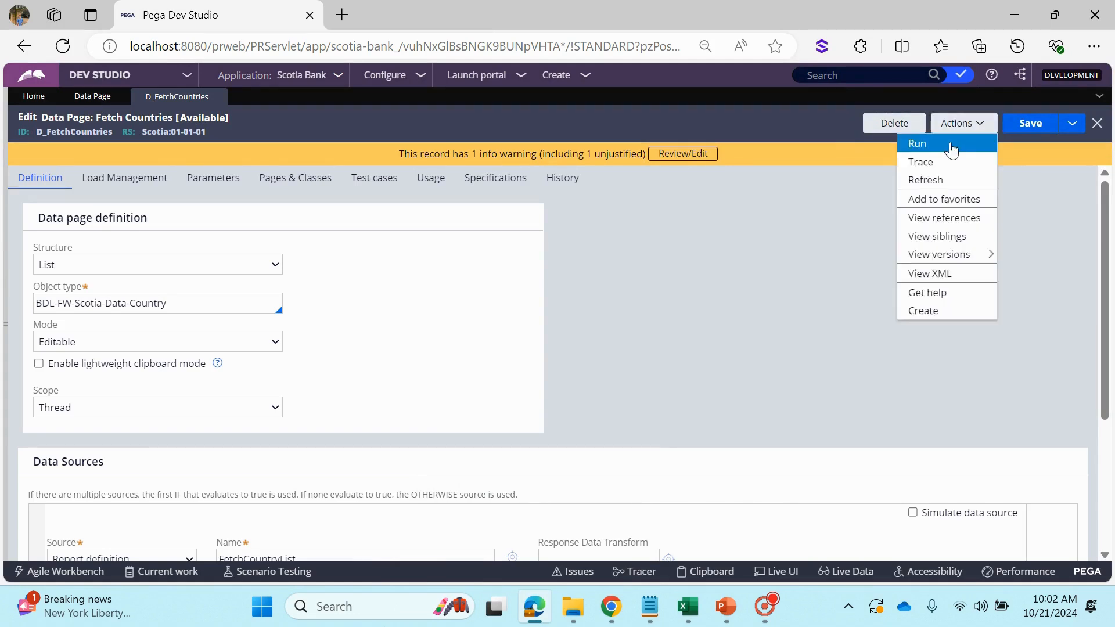
pyautogui.click(949, 141)
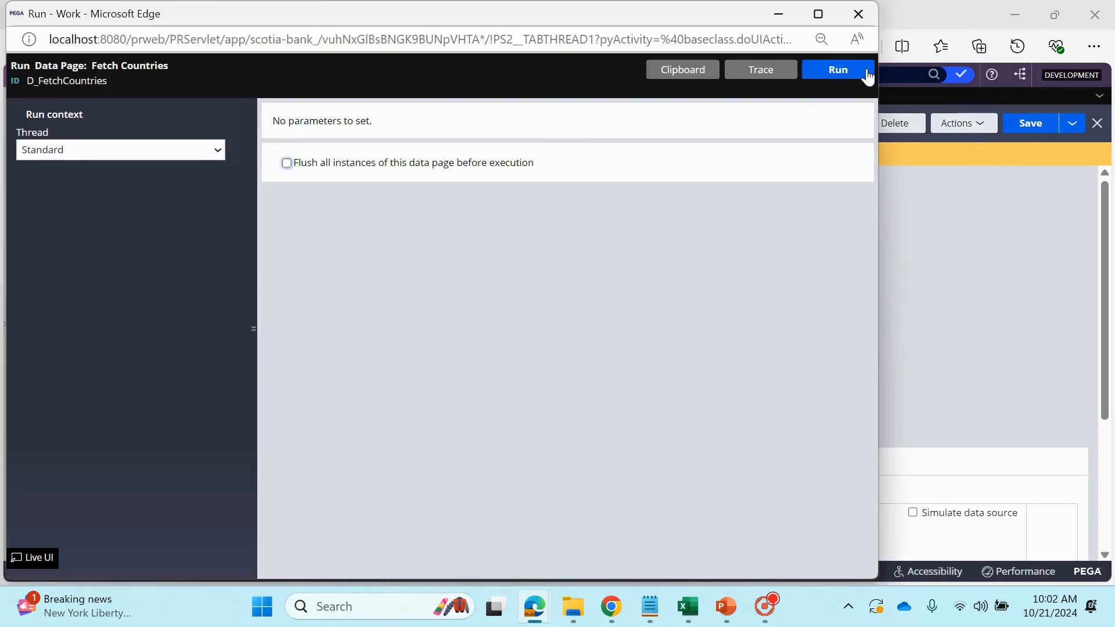
pyautogui.click(846, 74)
pyautogui.click(406, 412)
pyautogui.scroll(-4, 405, 458)
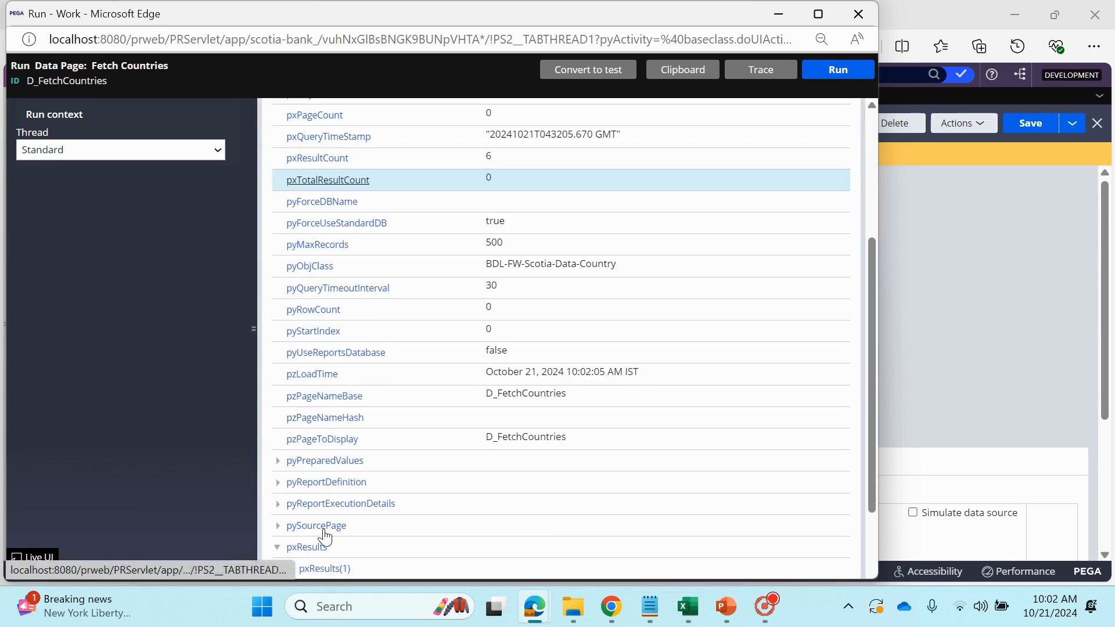
pyautogui.click(307, 546)
pyautogui.scroll(-3, 313, 500)
# Open the clipboard from the Run window, expand its User Pages and widen the page tree
pyautogui.click(698, 70)
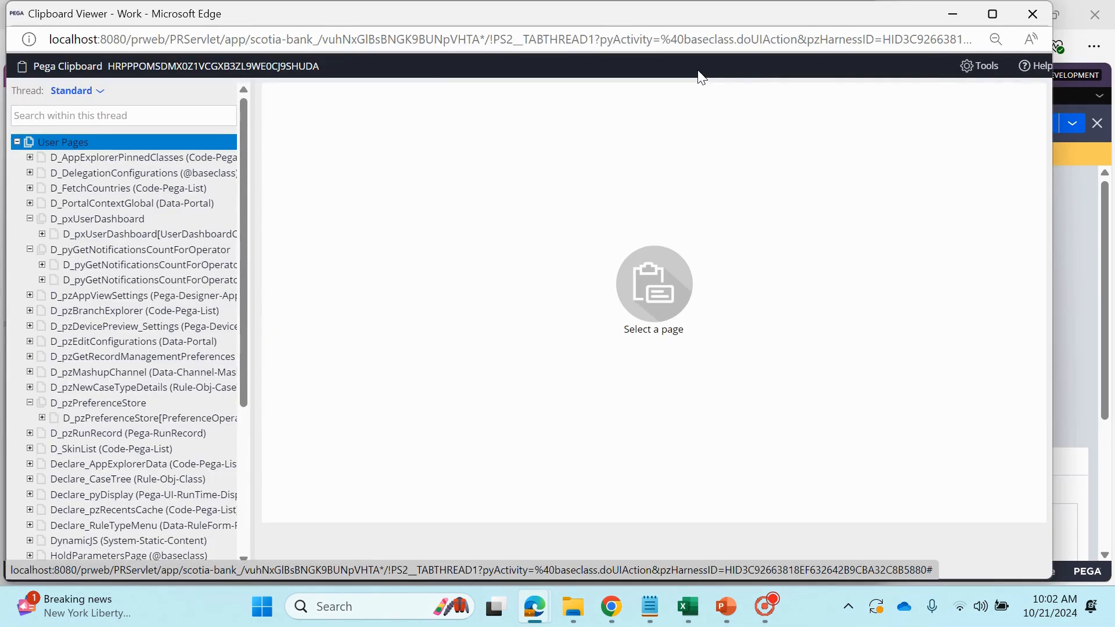
pyautogui.click(17, 143)
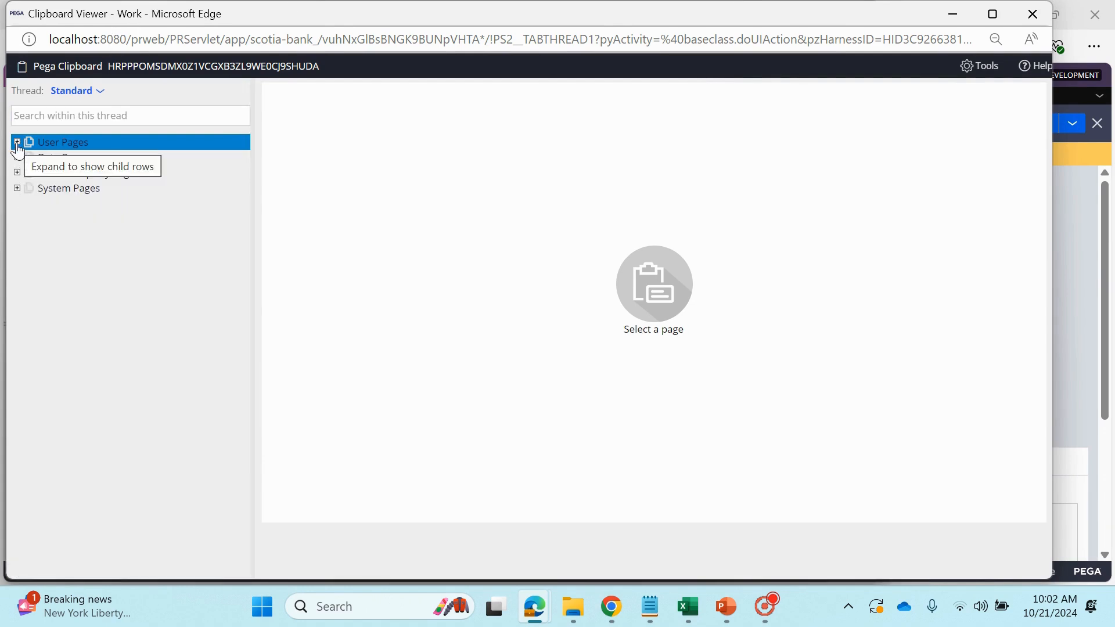
pyautogui.click(17, 142)
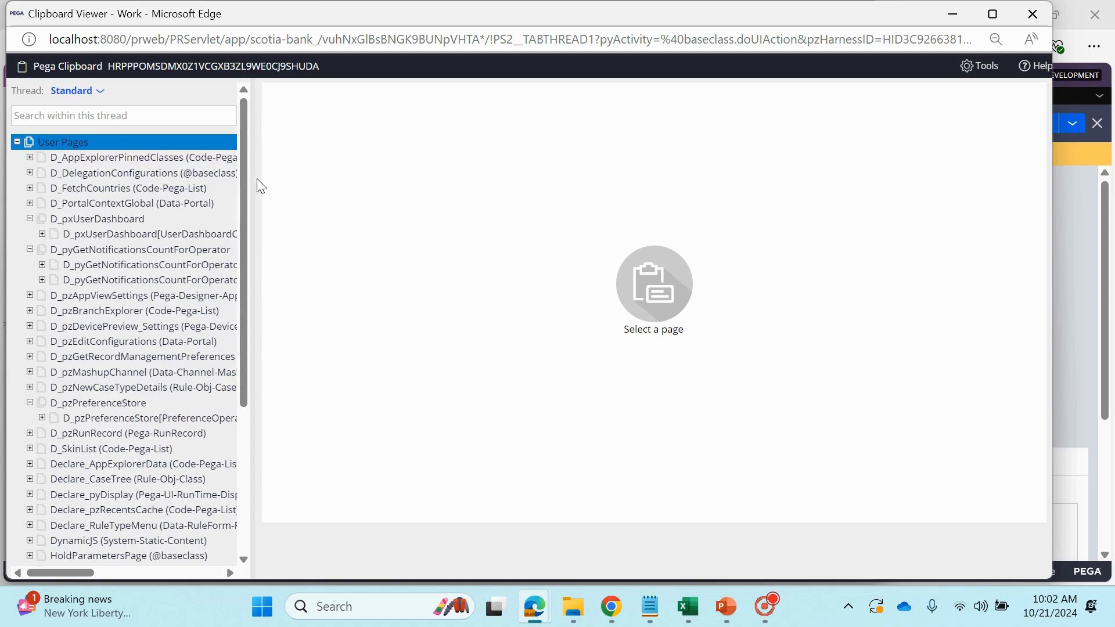
pyautogui.moveTo(364, 184); pyautogui.dragTo(366, 190)
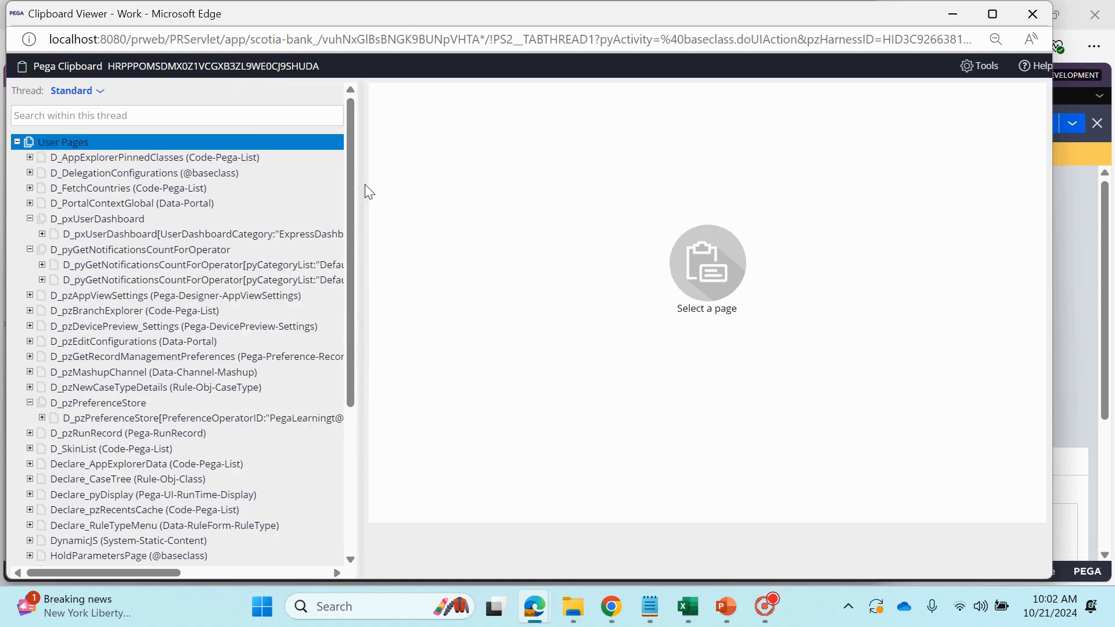
# Find "d_fetc" in the clipboard and expand D_FetchCountries under User Pages down to its pxResults entries
pyautogui.hotkey('ctrl', 'f')
pyautogui.write('d')
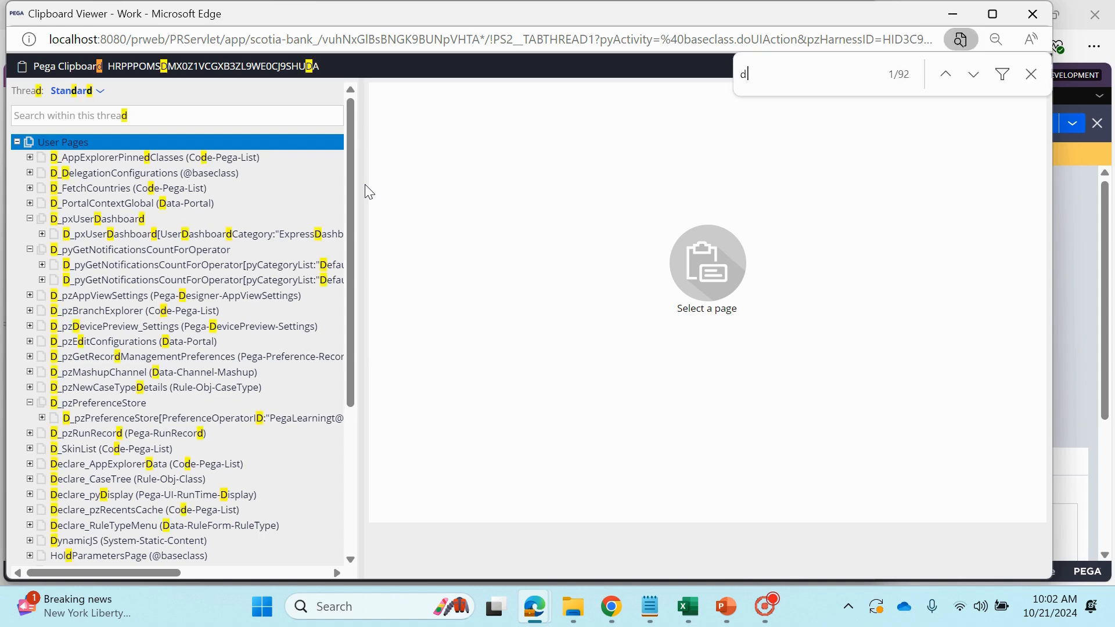
pyautogui.write('_fetc')
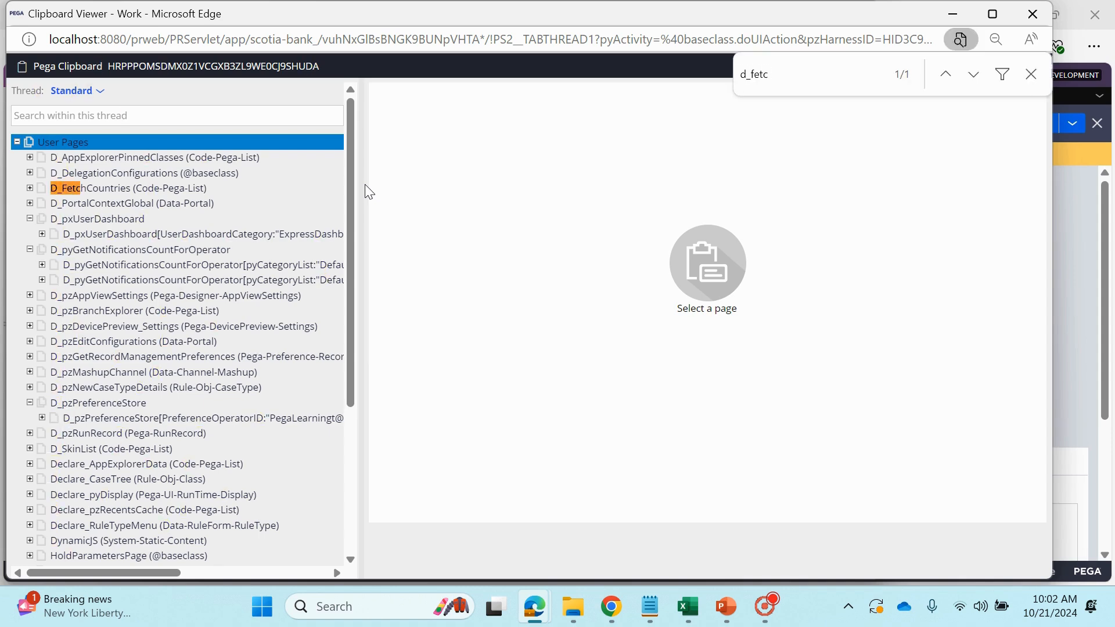
pyautogui.click(30, 188)
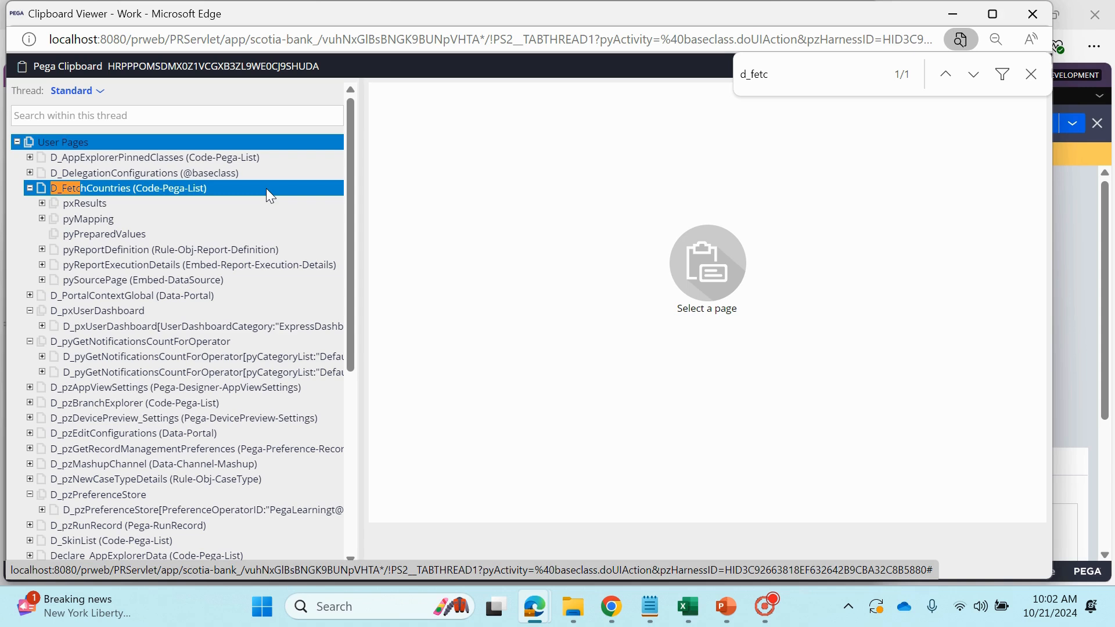
pyautogui.click(42, 204)
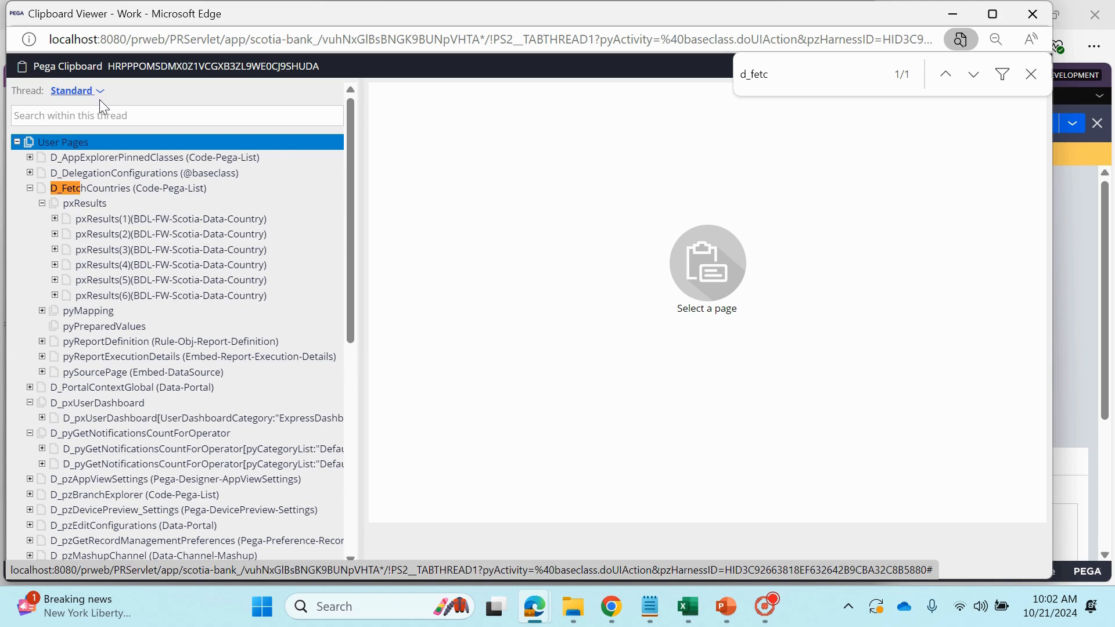
# View the first three pxResults entries of D_FetchCountries under User Pages
pyautogui.click(110, 220)
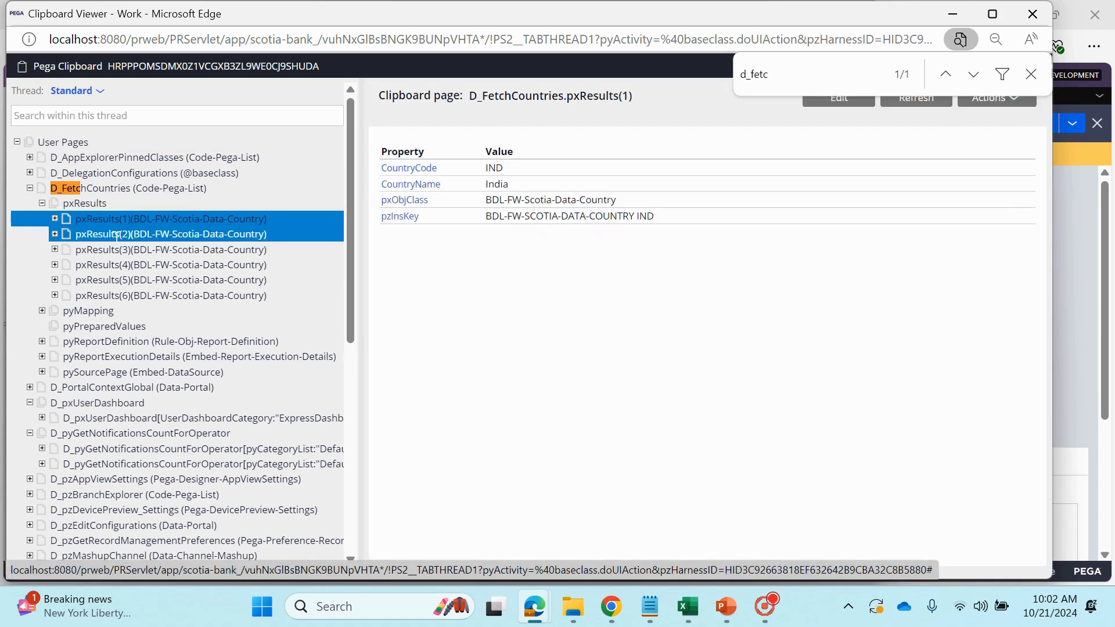
pyautogui.click(113, 235)
pyautogui.click(115, 248)
pyautogui.moveTo(109, 265); pyautogui.dragTo(103, 296)
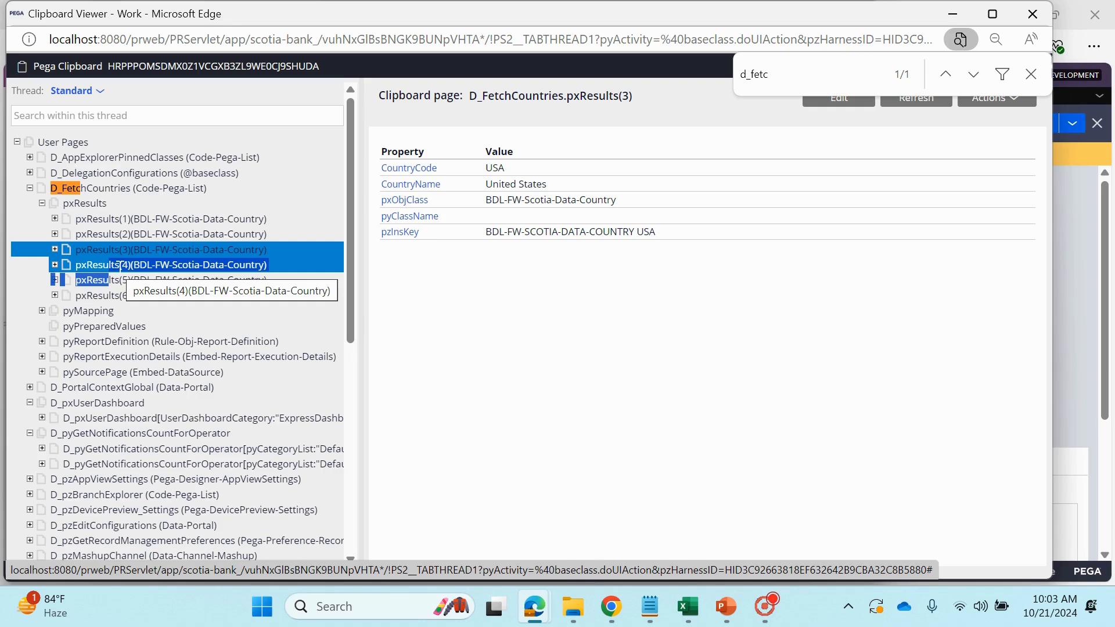
# Examine the CountryCode and CountryName values of the pxResults(3) entry
pyautogui.doubleClick(494, 168)
pyautogui.moveTo(549, 184); pyautogui.dragTo(488, 194)
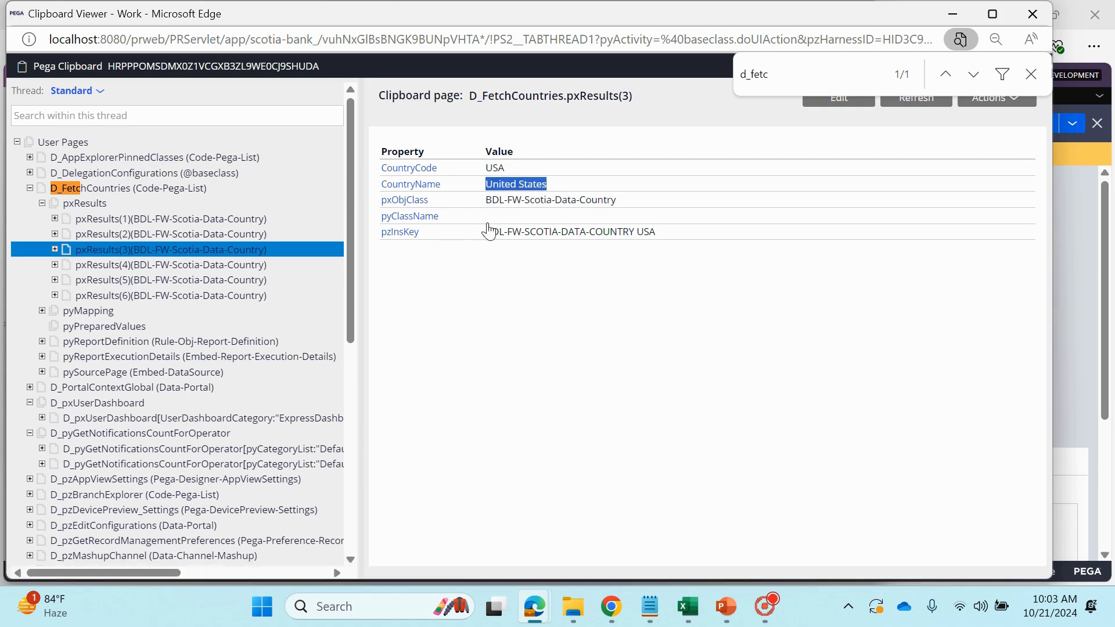
pyautogui.click(577, 186)
pyautogui.moveTo(604, 189); pyautogui.dragTo(483, 193)
pyautogui.click(557, 383)
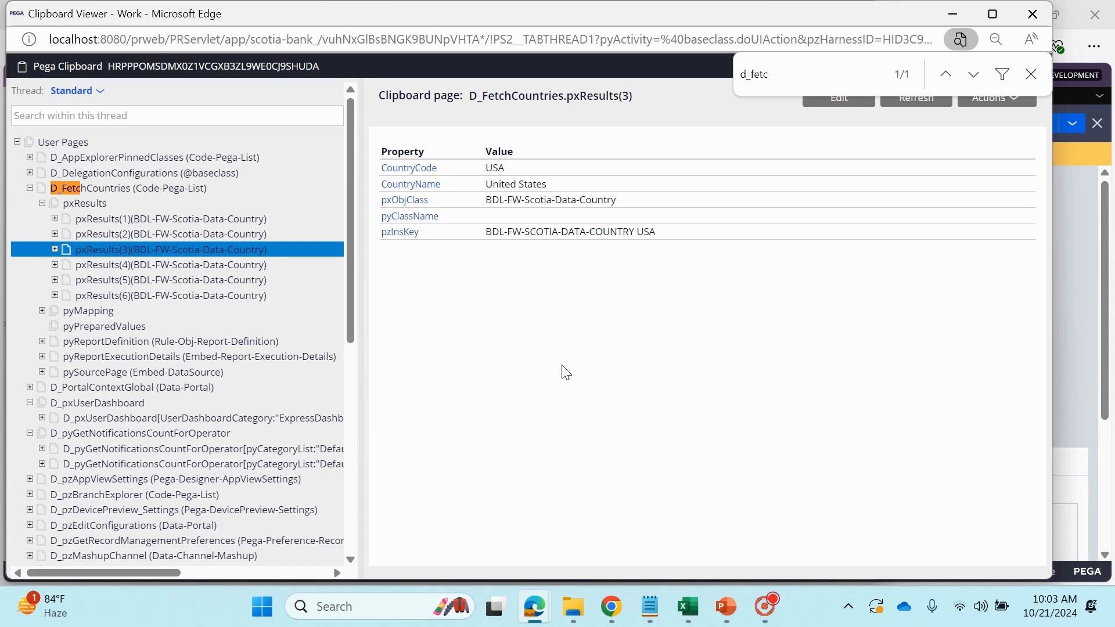
# Look through the rest of the clipboard page tree, maximize the clipboard window, and minimize it to return to the Run window
pyautogui.scroll(-7, 261, 435)
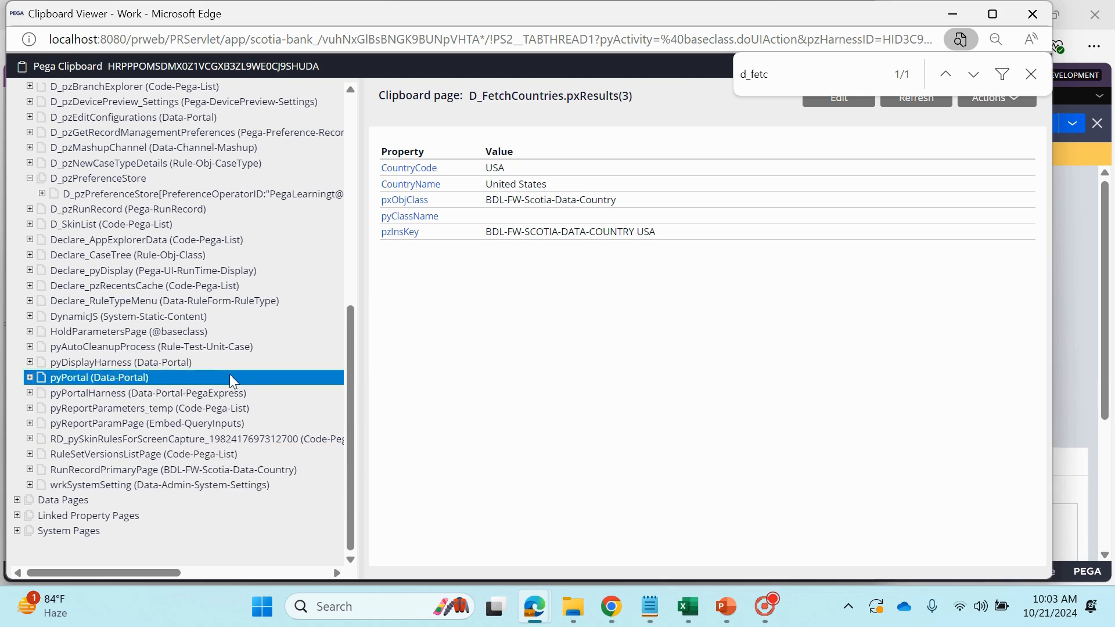
pyautogui.scroll(7, 232, 389)
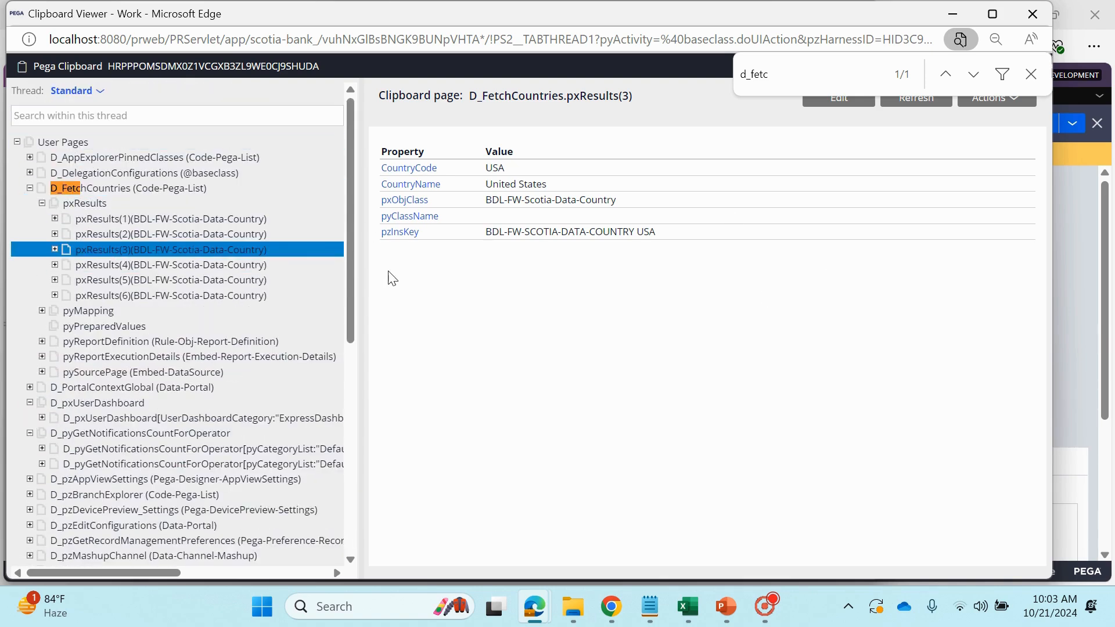
pyautogui.click(992, 13)
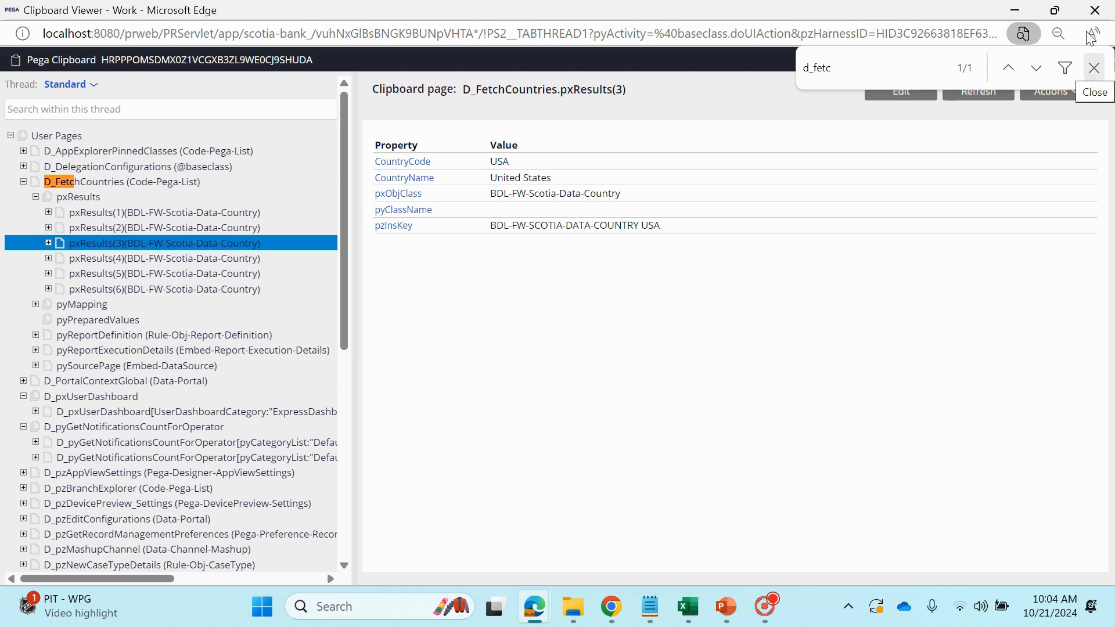
pyautogui.click(1015, 10)
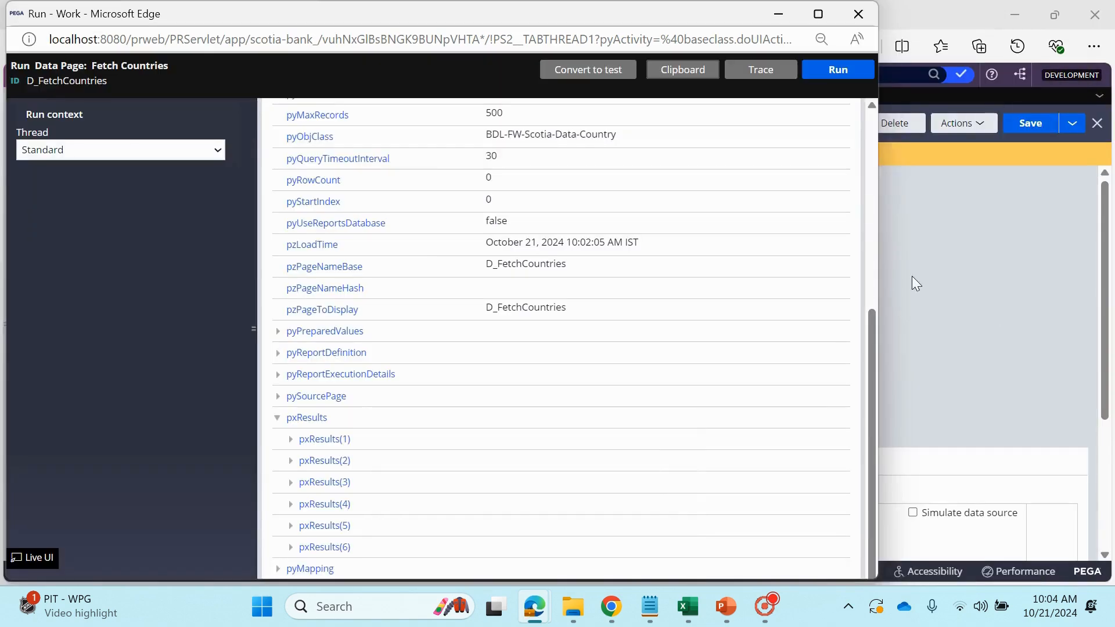
# Close the Run window, set the D_FetchCountries mode to Savable, and highlight the Data save options heading
pyautogui.click(857, 15)
pyautogui.click(72, 343)
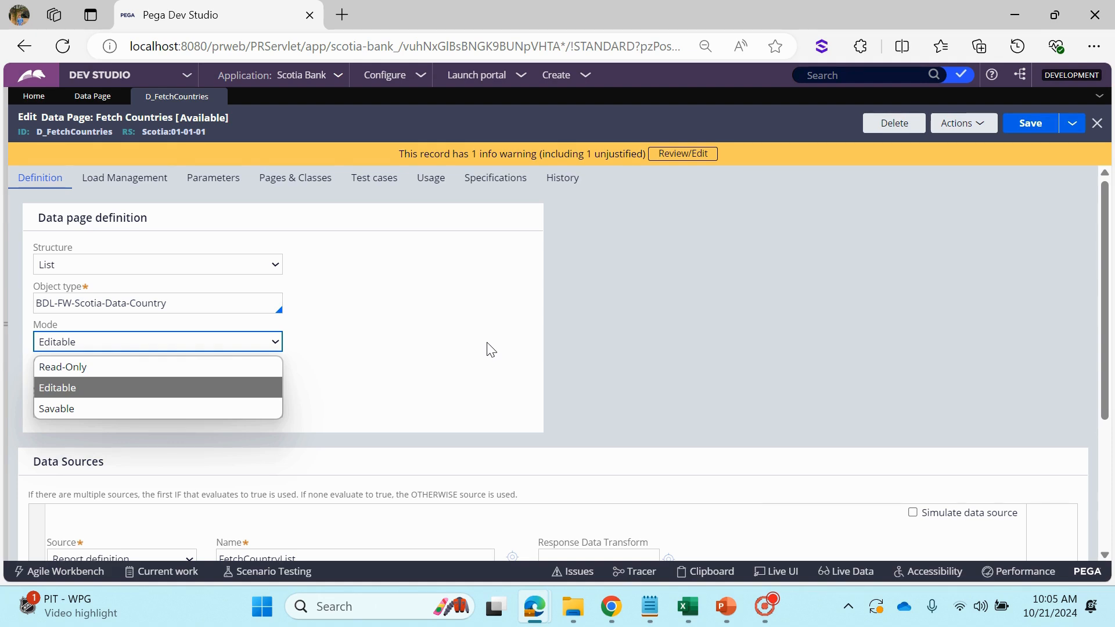
pyautogui.click(114, 409)
pyautogui.scroll(-6, 383, 380)
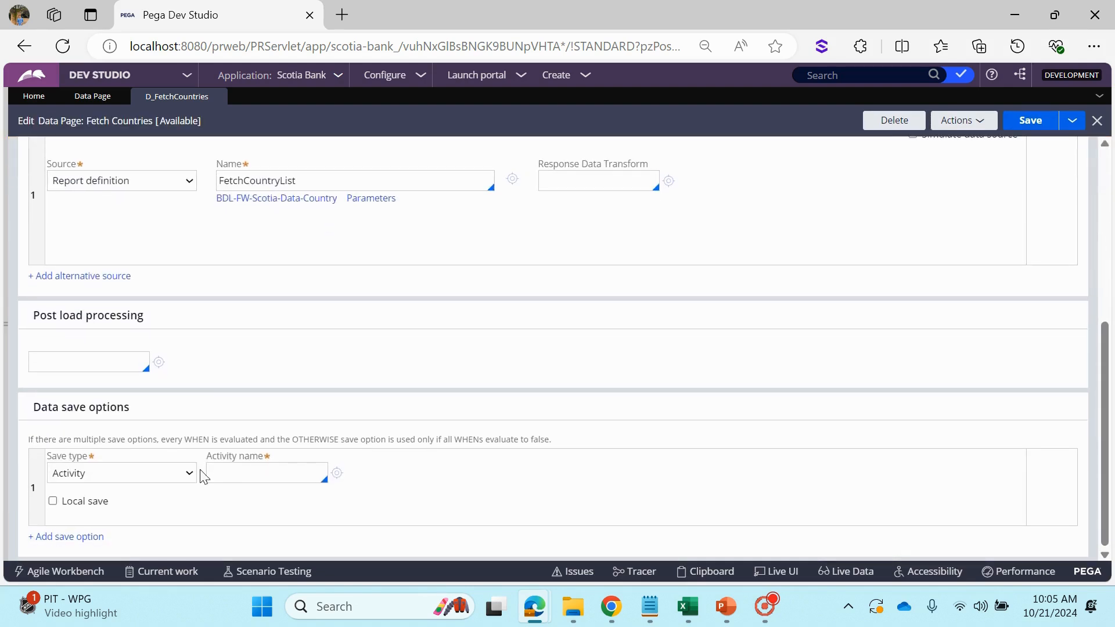
pyautogui.moveTo(30, 413); pyautogui.dragTo(180, 403)
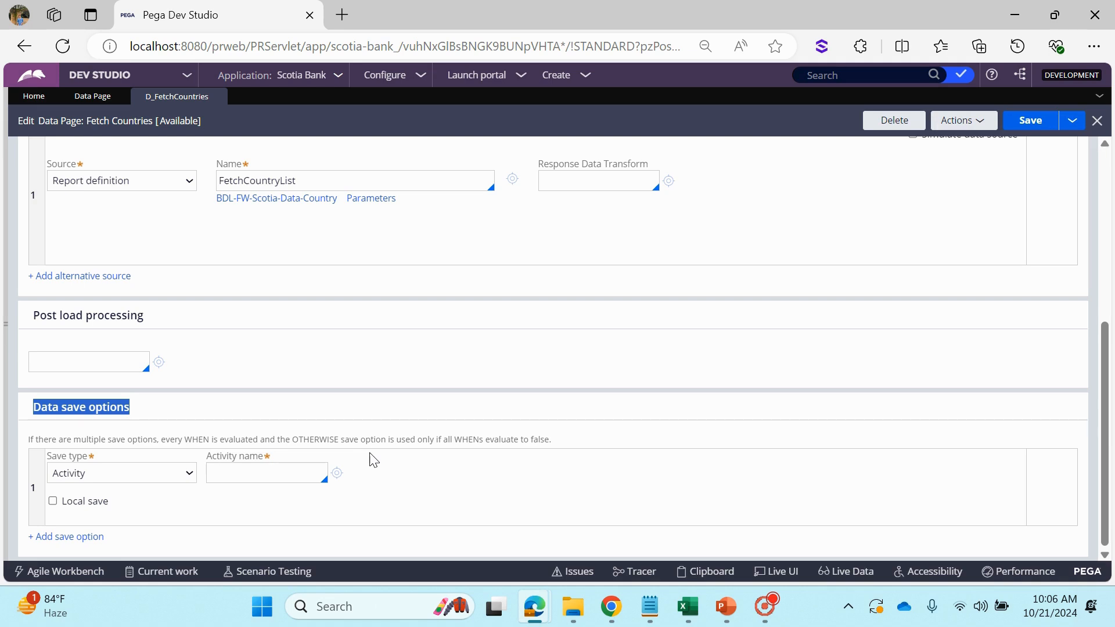
# Review the scope and mode choices in the data page definition while it is in Savable mode
pyautogui.scroll(5, 373, 460)
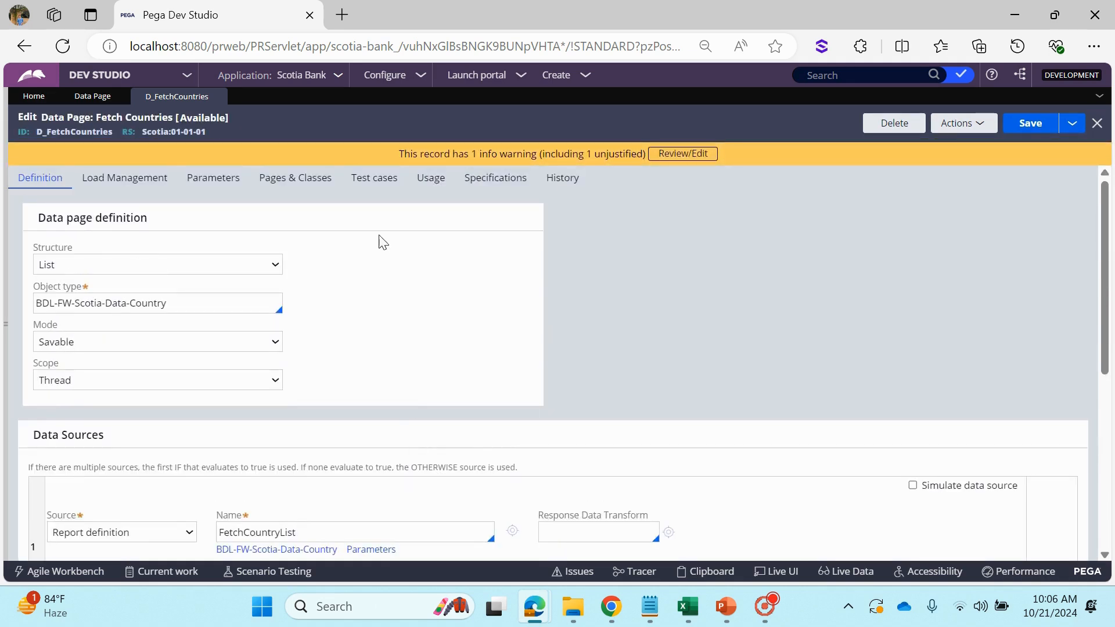
pyautogui.click(86, 381)
pyautogui.click(110, 341)
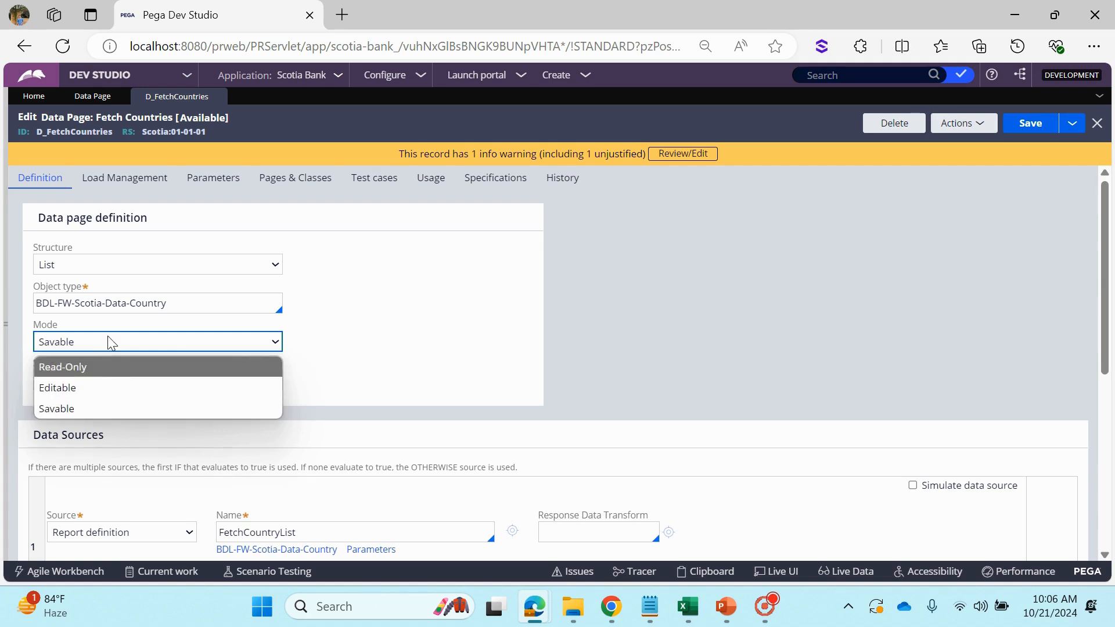
pyautogui.click(455, 362)
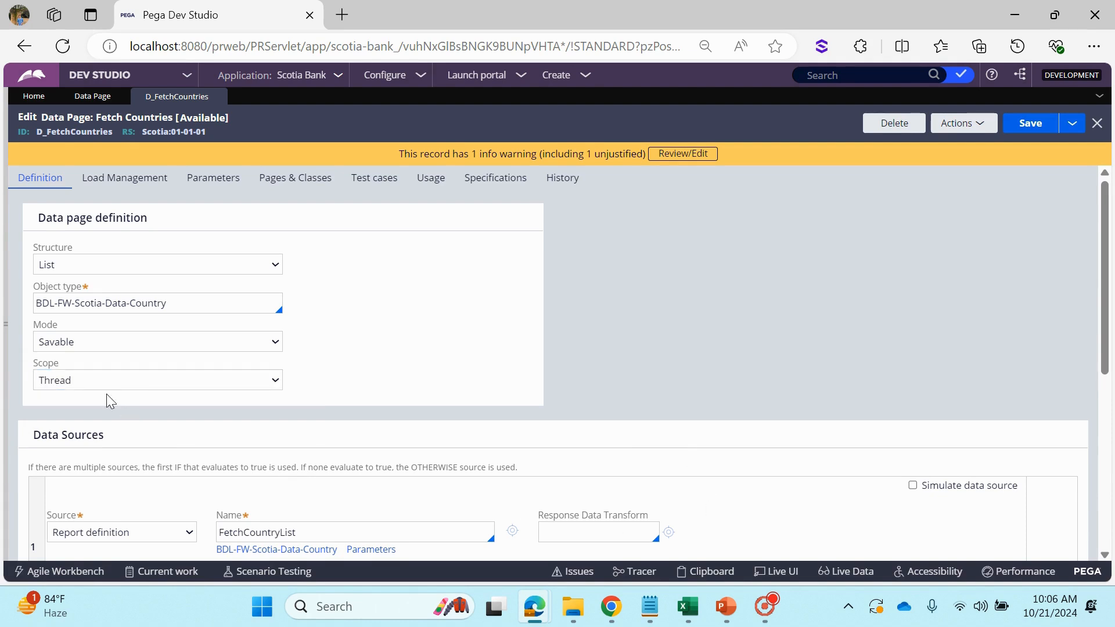
# Set the data page mode to Read-Only and display its available scope options
pyautogui.click(89, 343)
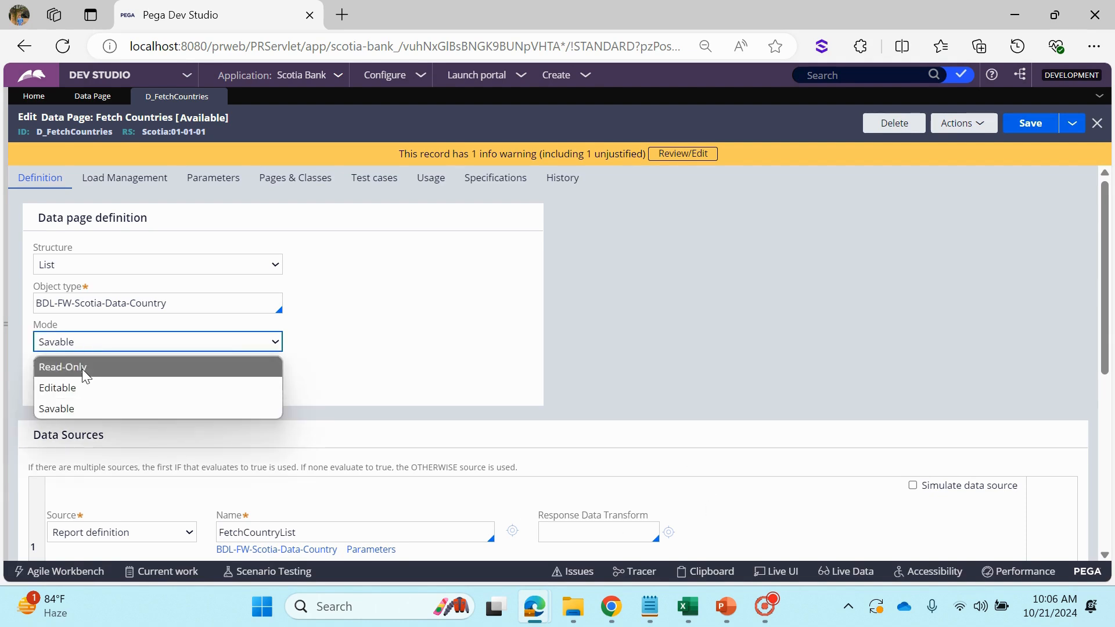
pyautogui.click(81, 368)
pyautogui.click(112, 408)
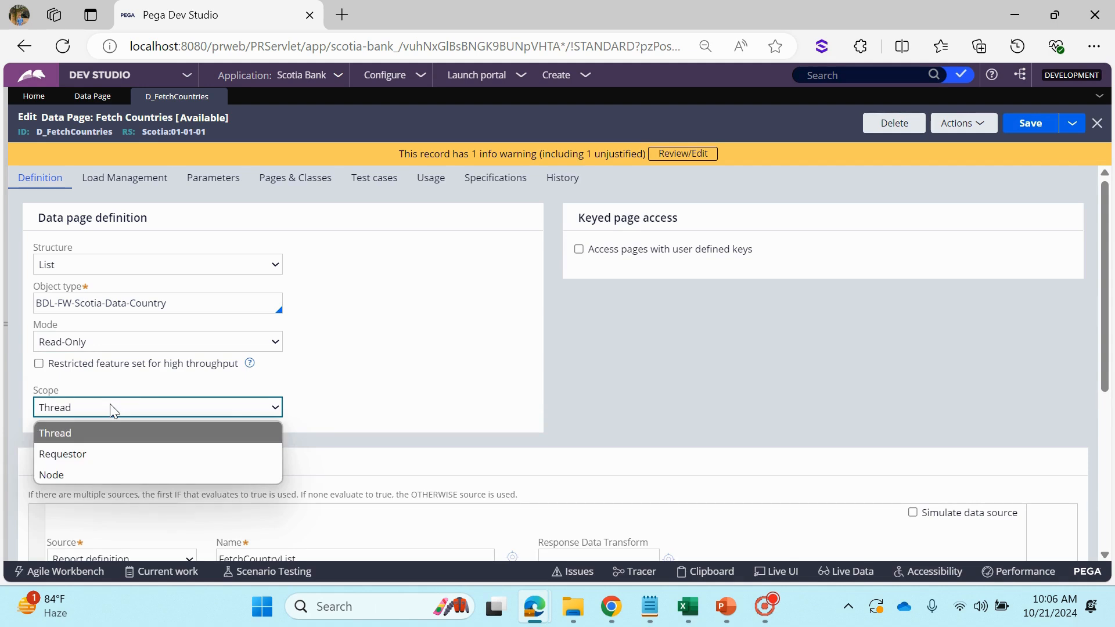
# Change the data page mode to Editable and display the scope options offered for it
pyautogui.click(87, 342)
pyautogui.click(82, 342)
pyautogui.click(69, 388)
pyautogui.click(69, 407)
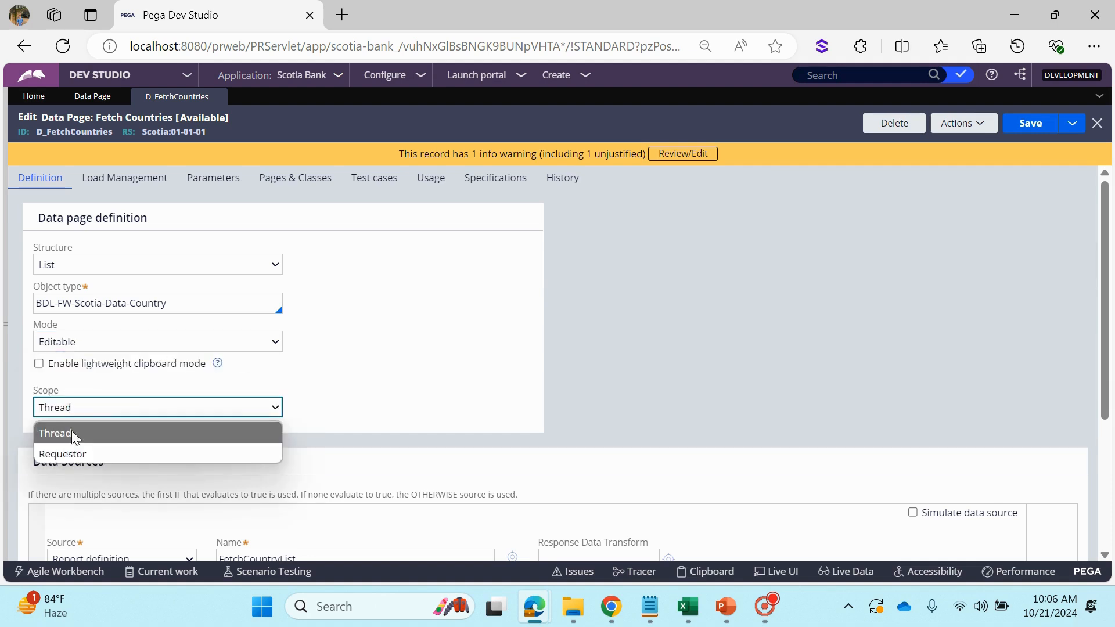
# Switch the data page mode to Savable and display the scope options offered for it
pyautogui.click(82, 342)
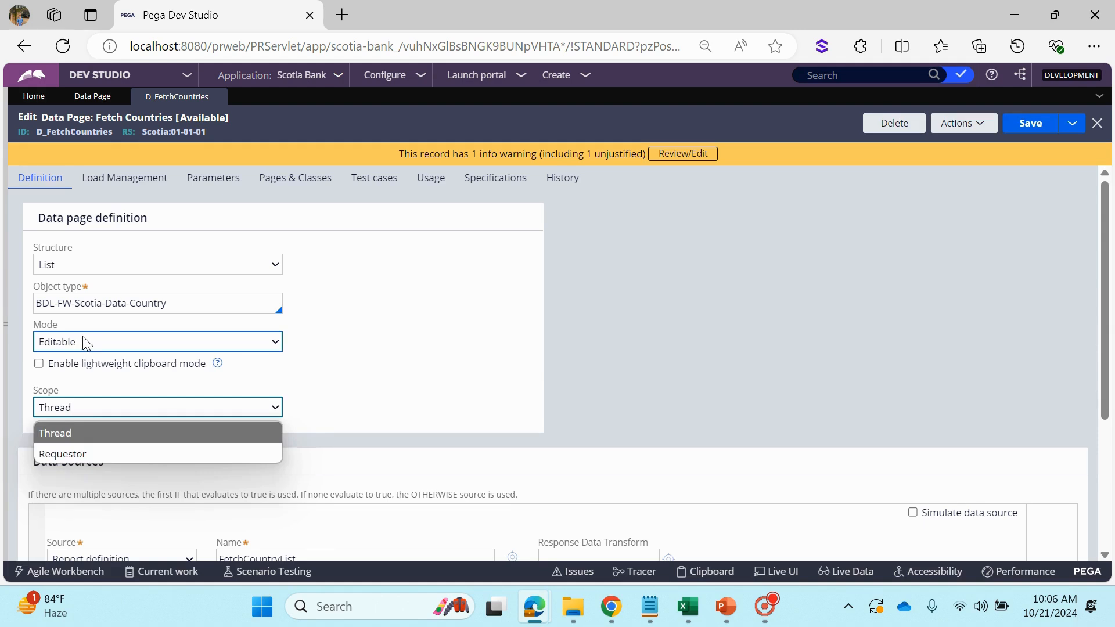
pyautogui.click(75, 409)
pyautogui.click(79, 381)
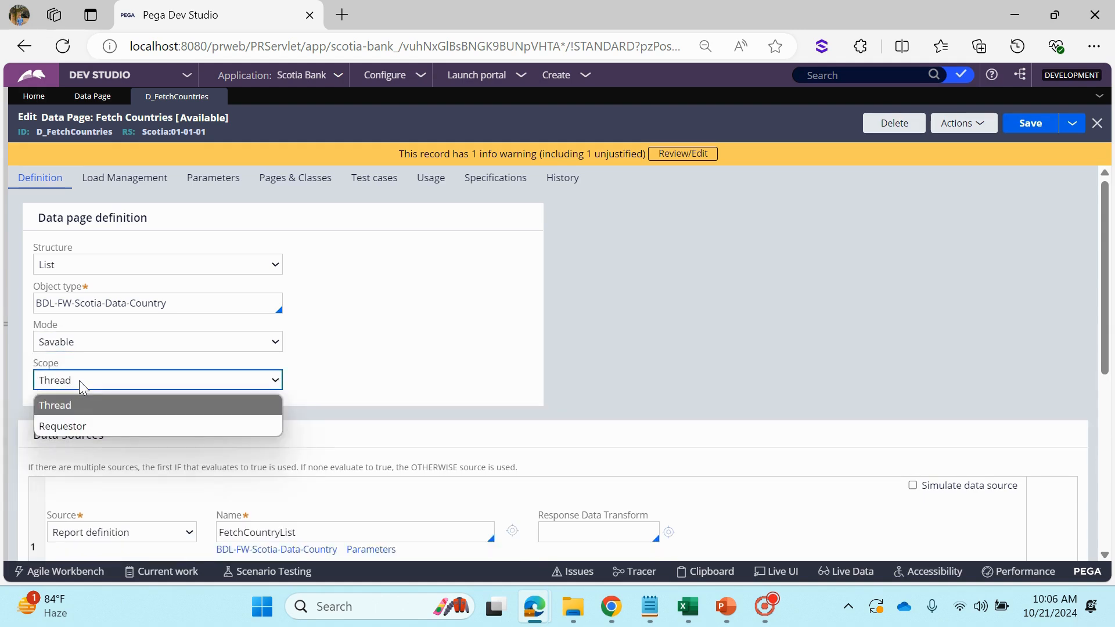
# Set the data page mode back to Read-Only and highlight the Keyed page access heading
pyautogui.click(89, 347)
pyautogui.click(91, 343)
pyautogui.click(91, 366)
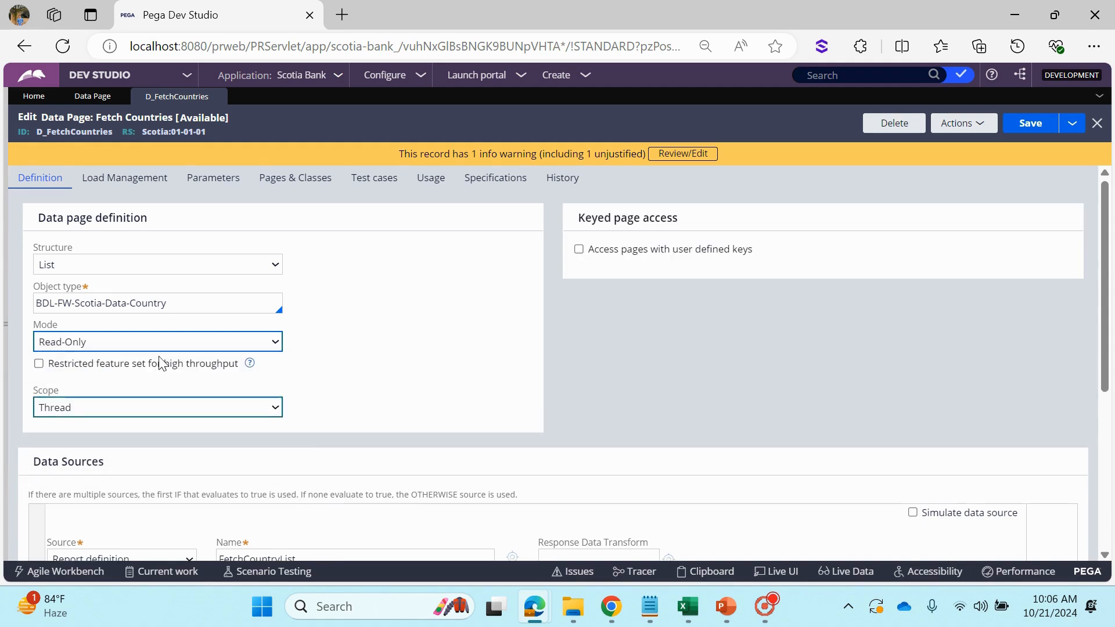
pyautogui.moveTo(578, 218); pyautogui.dragTo(709, 236)
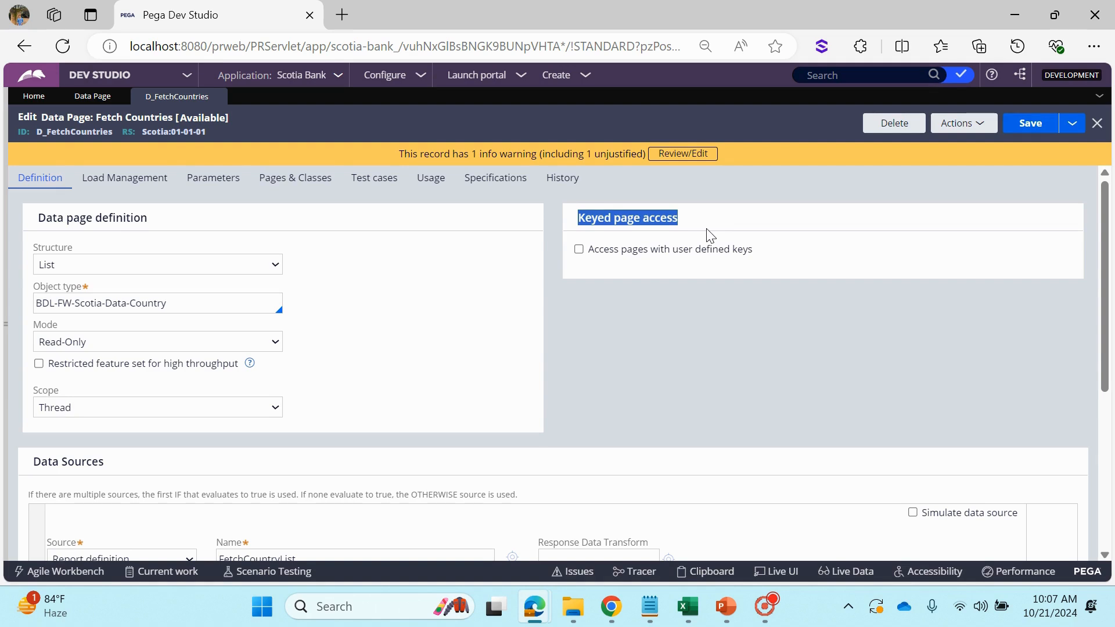
pyautogui.click(632, 281)
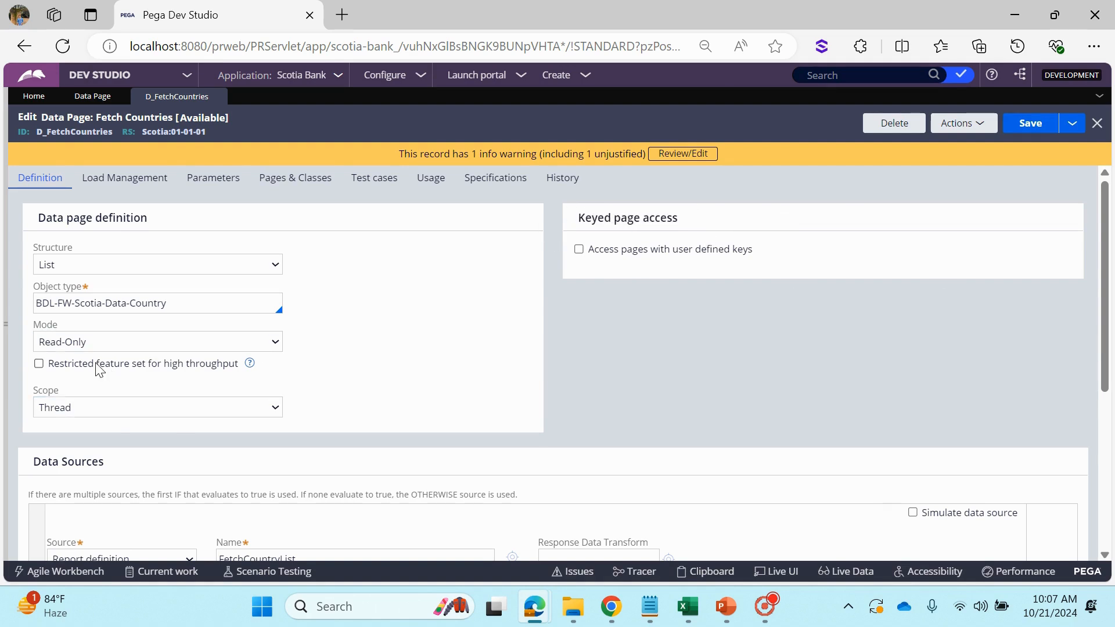
# Display the scope options for Read-Only mode and switch to the PowerPoint slide on data page scopes
pyautogui.click(73, 409)
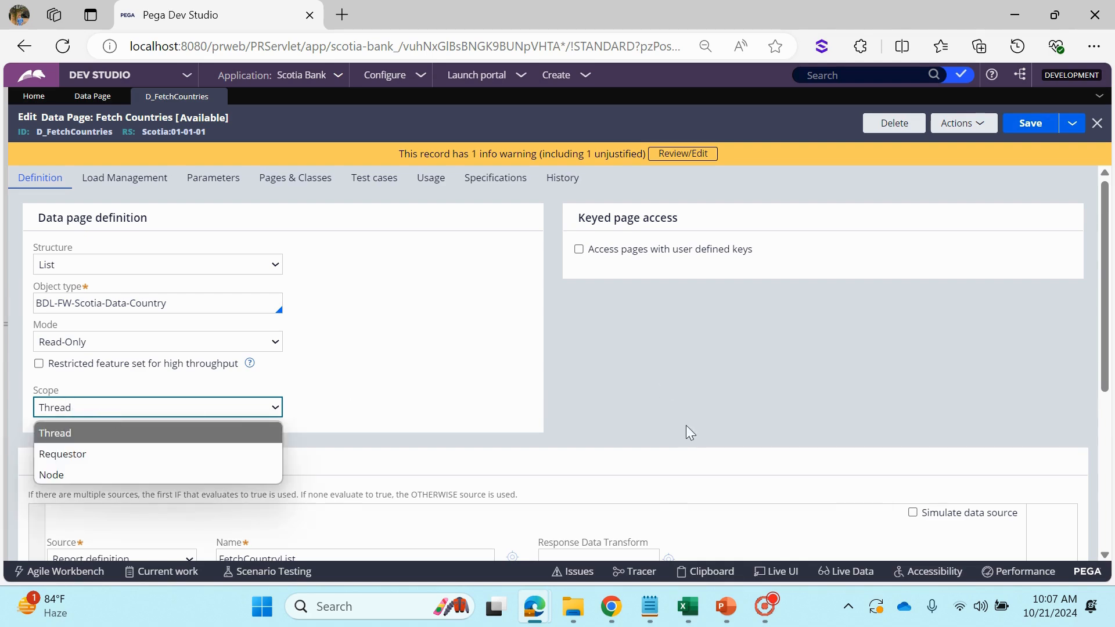
pyautogui.click(729, 620)
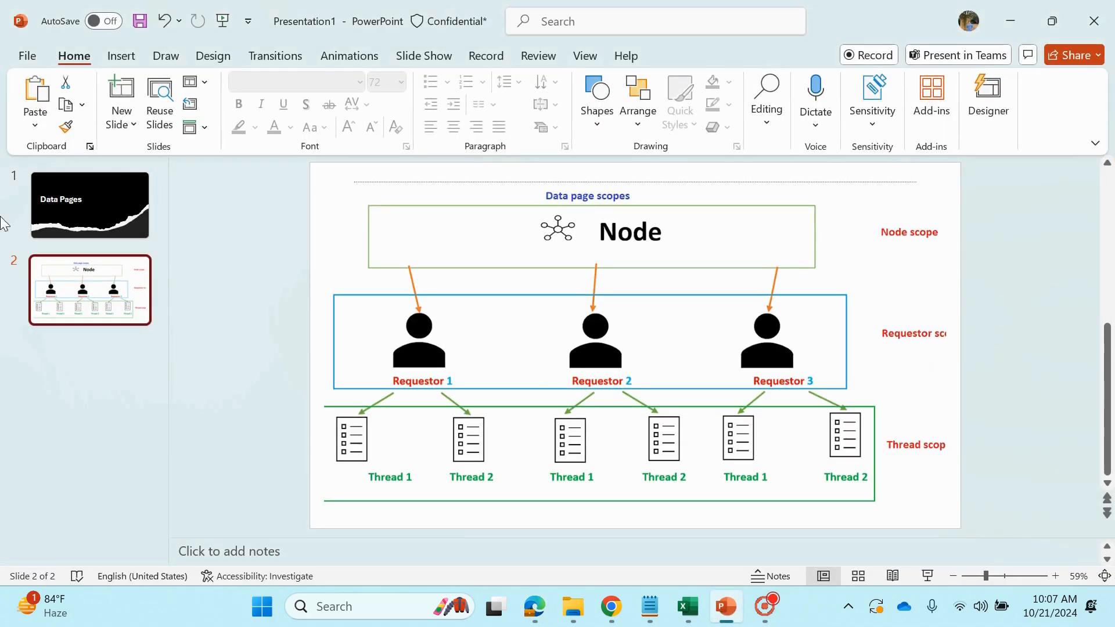
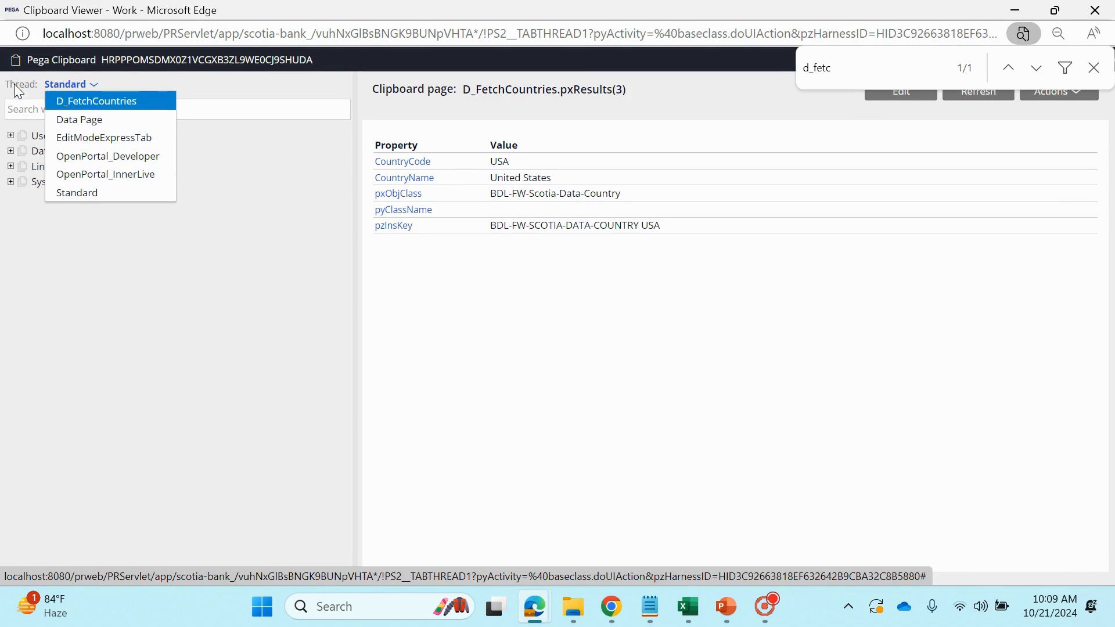
# Dismiss the clipboard thread list, minimize the Clipboard Viewer and switch to the Pega Dev Studio window
pyautogui.doubleClick(14, 85)
pyautogui.click(1023, 6)
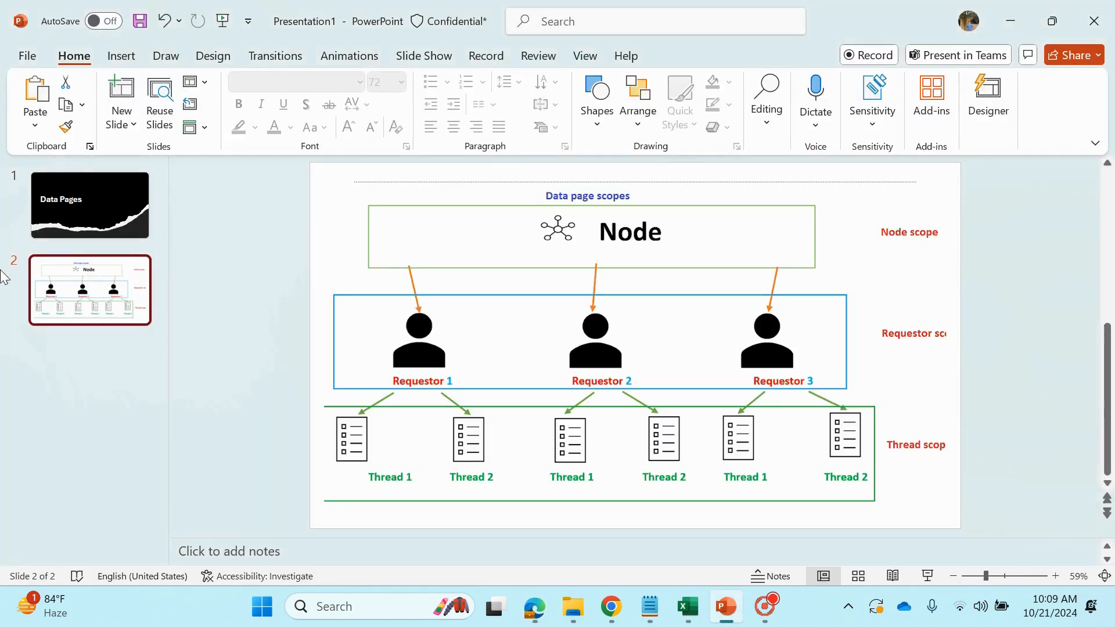
pyautogui.moveTo(534, 607)
pyautogui.click(422, 494)
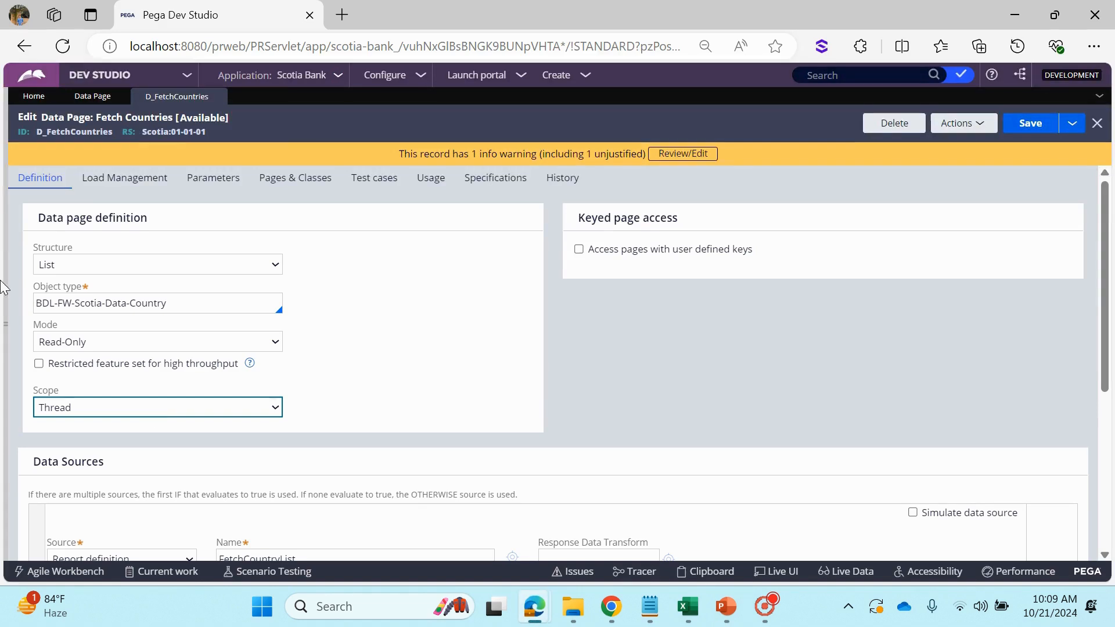
# Open case C-44001 from the BDL-FW-Scotia-Work instances and start its Personal Info assignment
pyautogui.moveTo(6, 205)
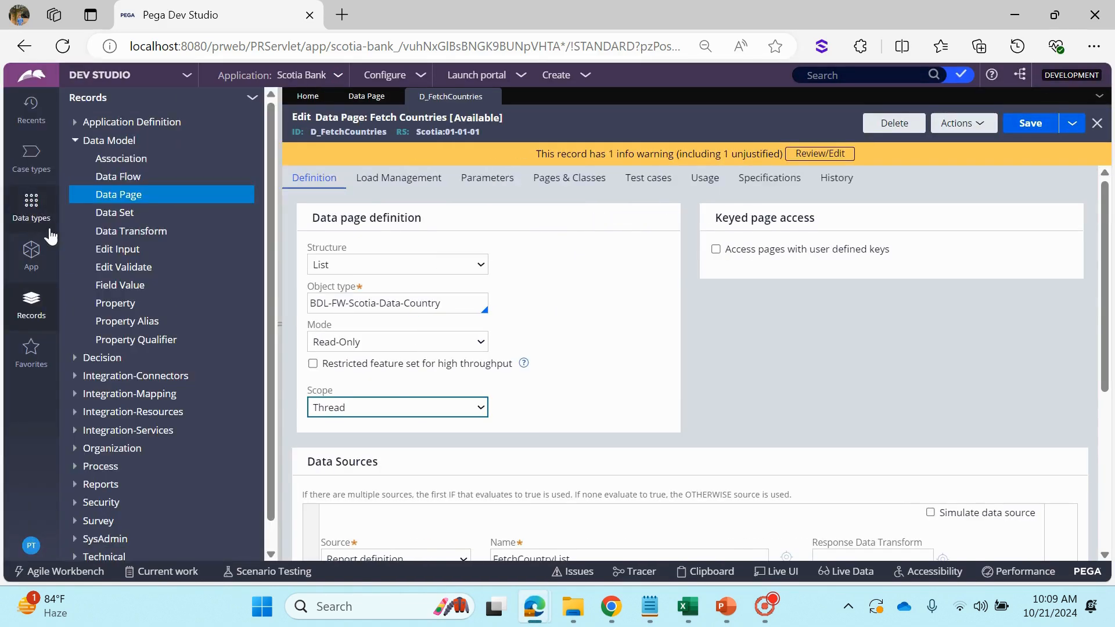
pyautogui.click(31, 256)
pyautogui.click(136, 176)
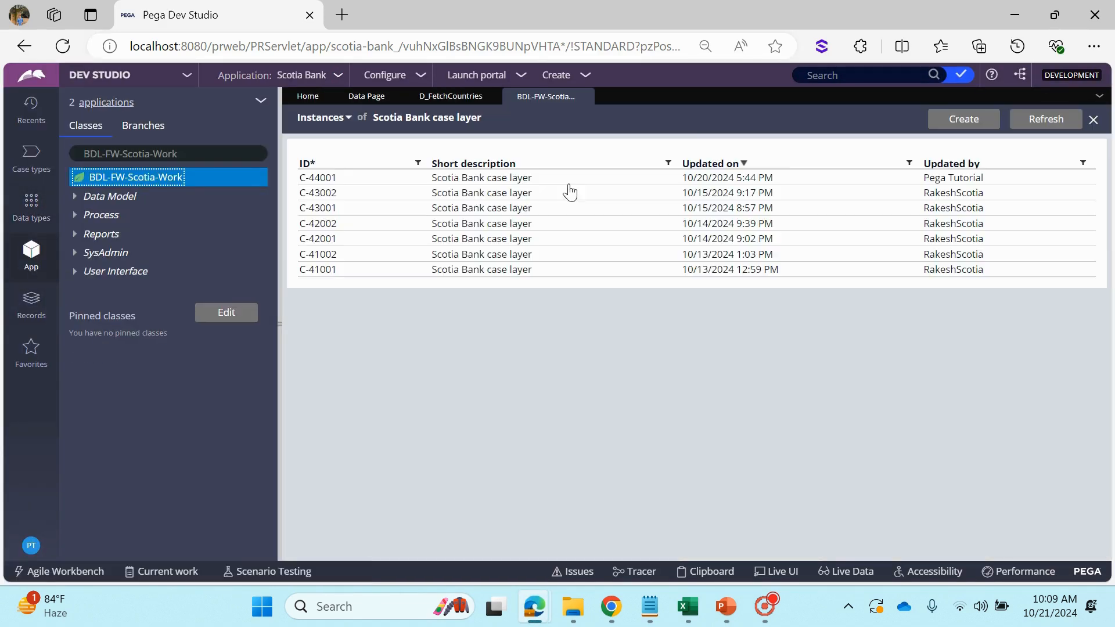
pyautogui.click(320, 178)
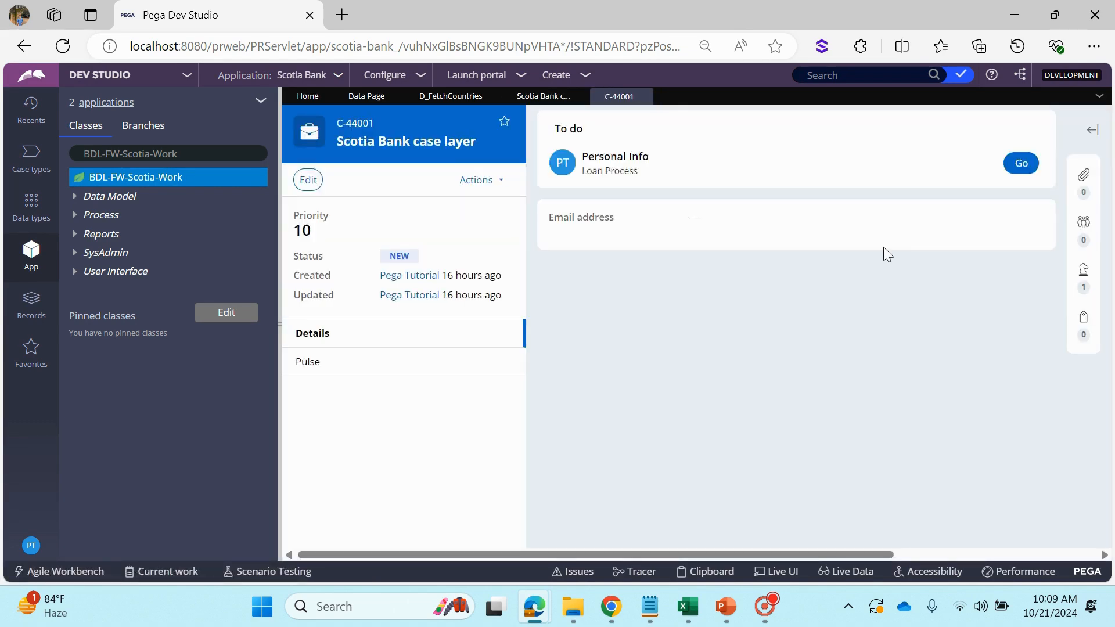
pyautogui.click(1020, 165)
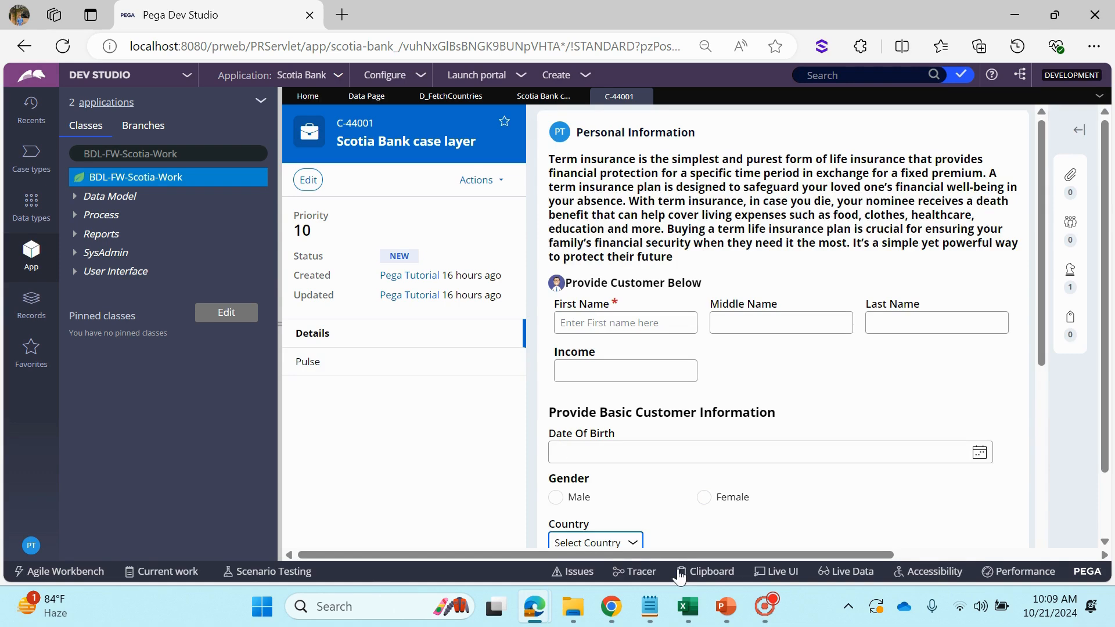
# Open the clipboard for case C-44001, display its list of threads and collapse the User Pages node
pyautogui.click(693, 575)
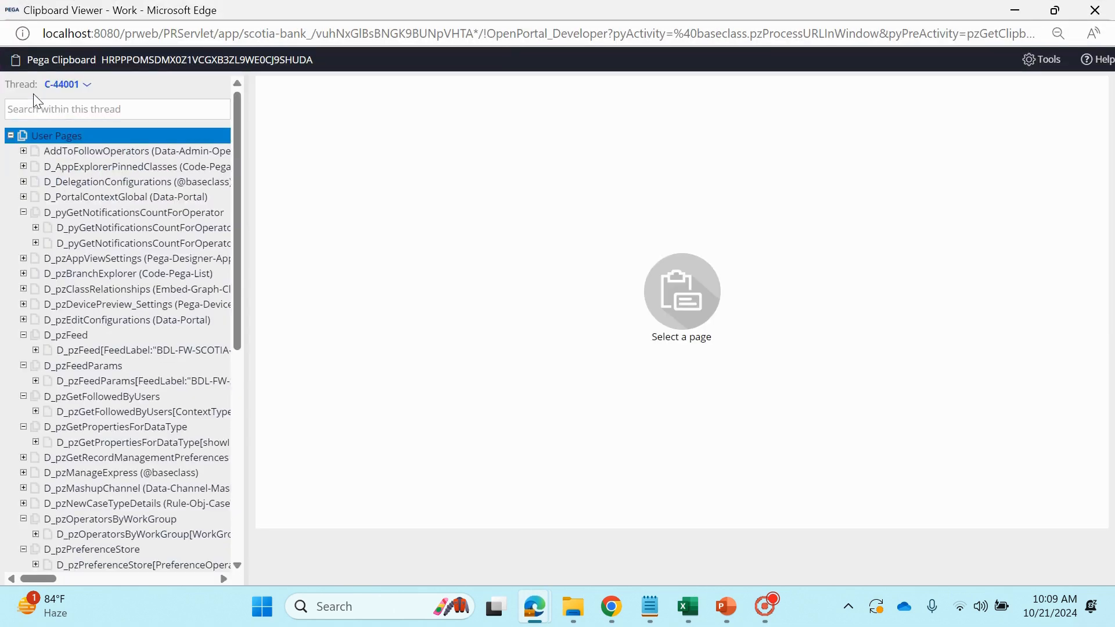
pyautogui.moveTo(40, 82); pyautogui.dragTo(77, 85)
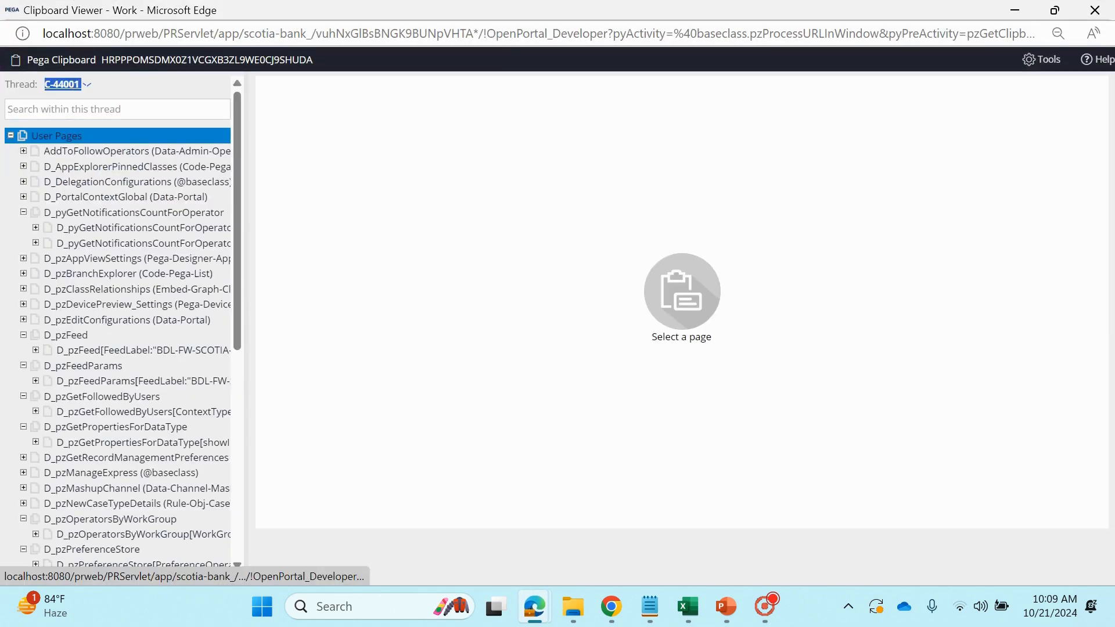
pyautogui.click(86, 86)
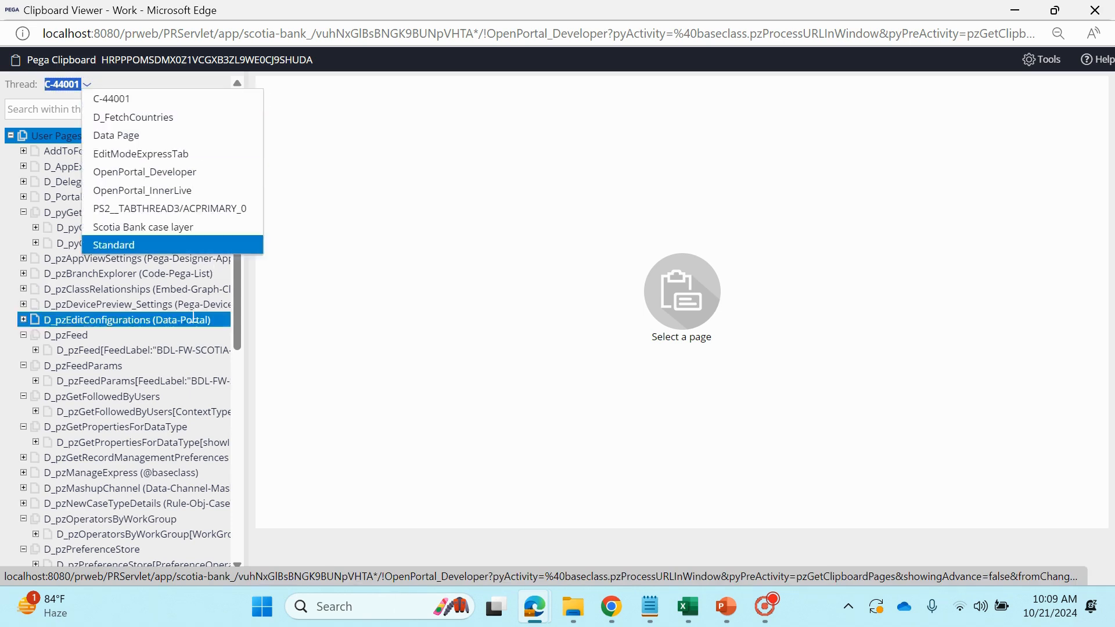
pyautogui.click(12, 91)
pyautogui.click(58, 109)
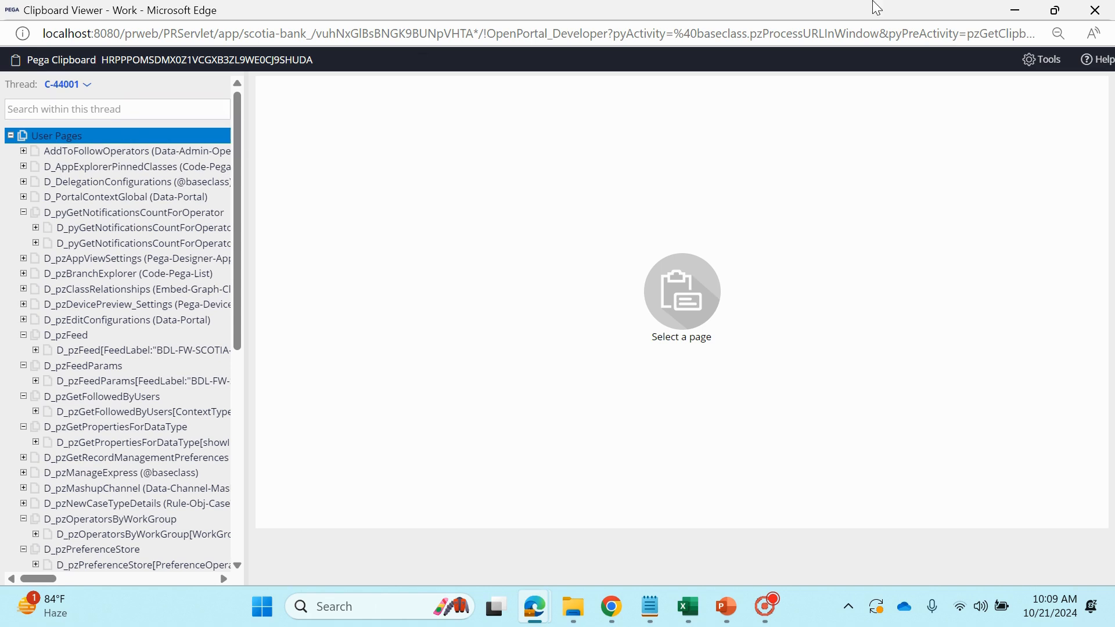
pyautogui.click(10, 136)
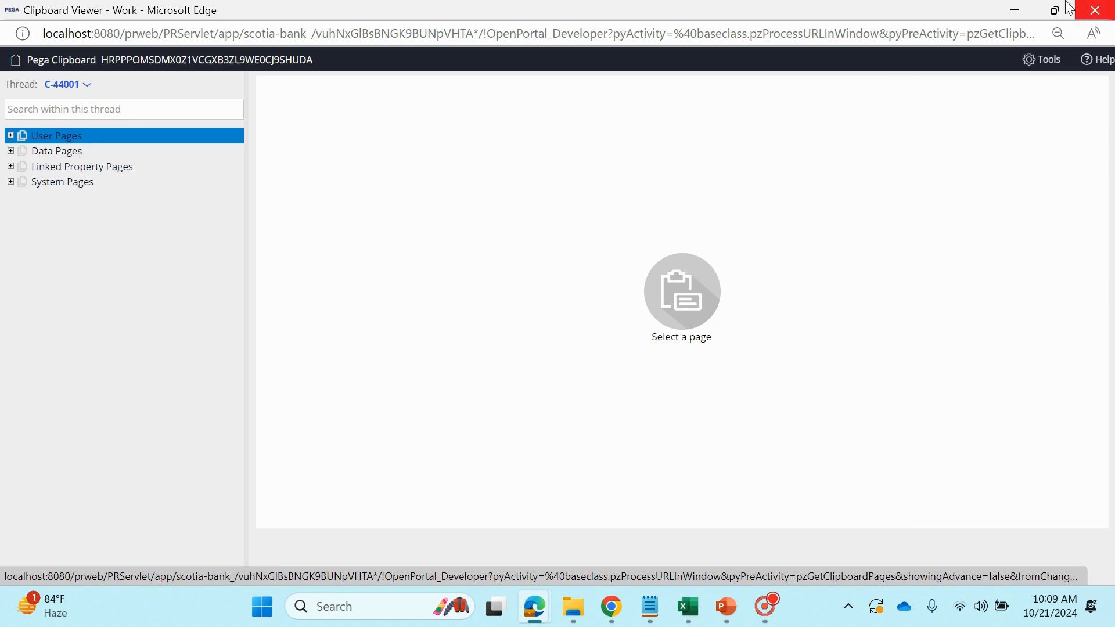
# Minimize the Clipboard Viewer and switch to the PowerPoint slide on data page scopes
pyautogui.click(1015, 10)
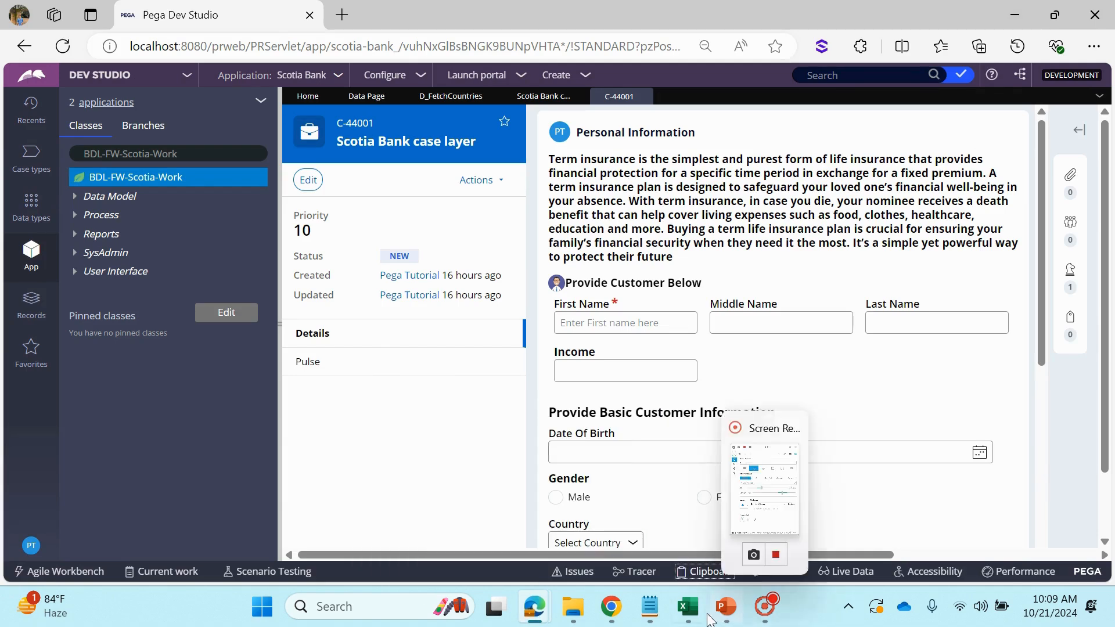
pyautogui.click(726, 606)
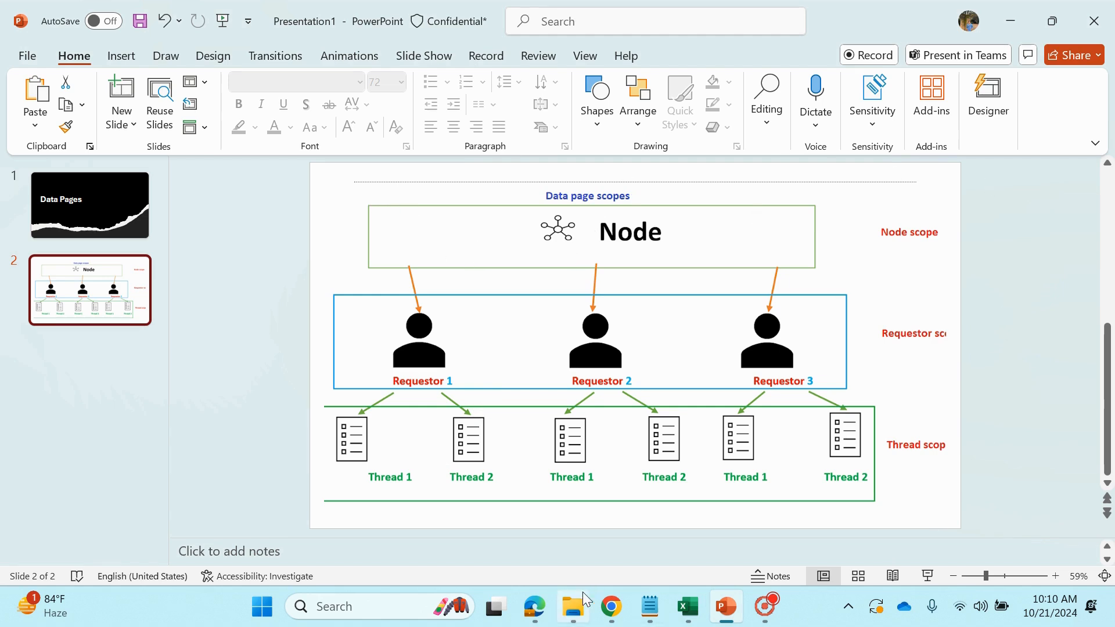
pyautogui.click(534, 606)
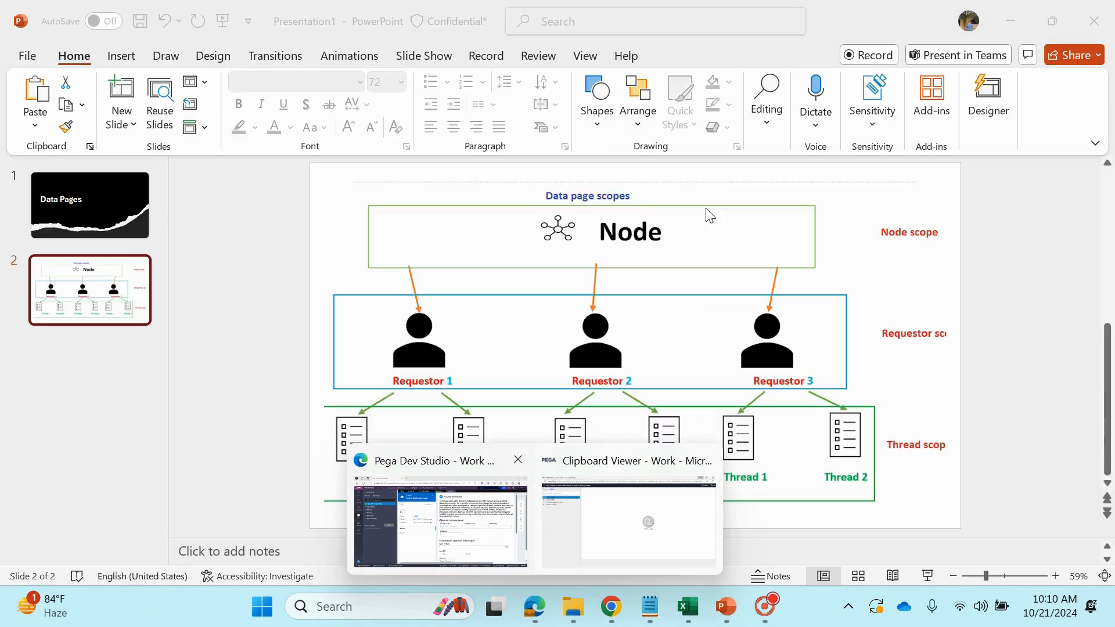
pyautogui.click(680, 228)
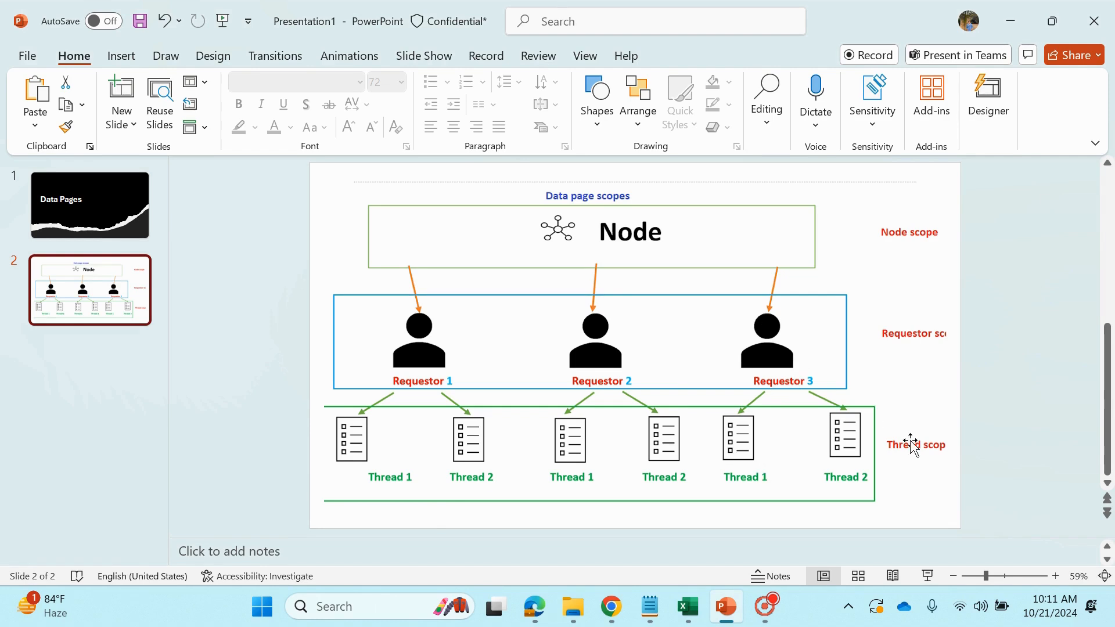
# Switch to Pega Dev Studio, return to the D_FetchCountries rule and display its scope options
pyautogui.click(534, 606)
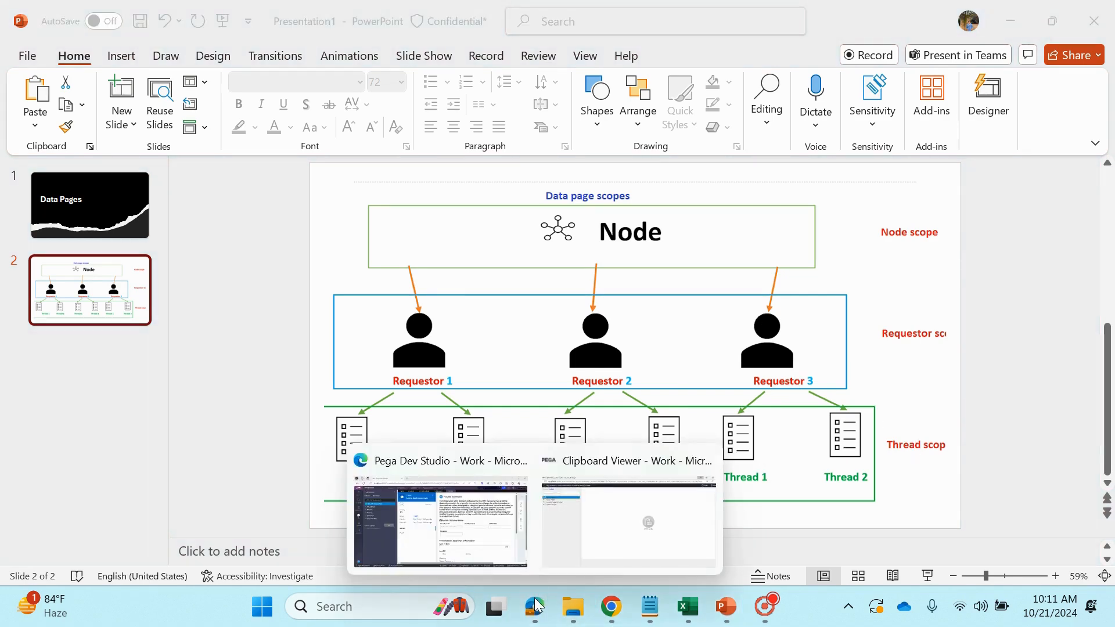
pyautogui.click(475, 549)
pyautogui.click(540, 96)
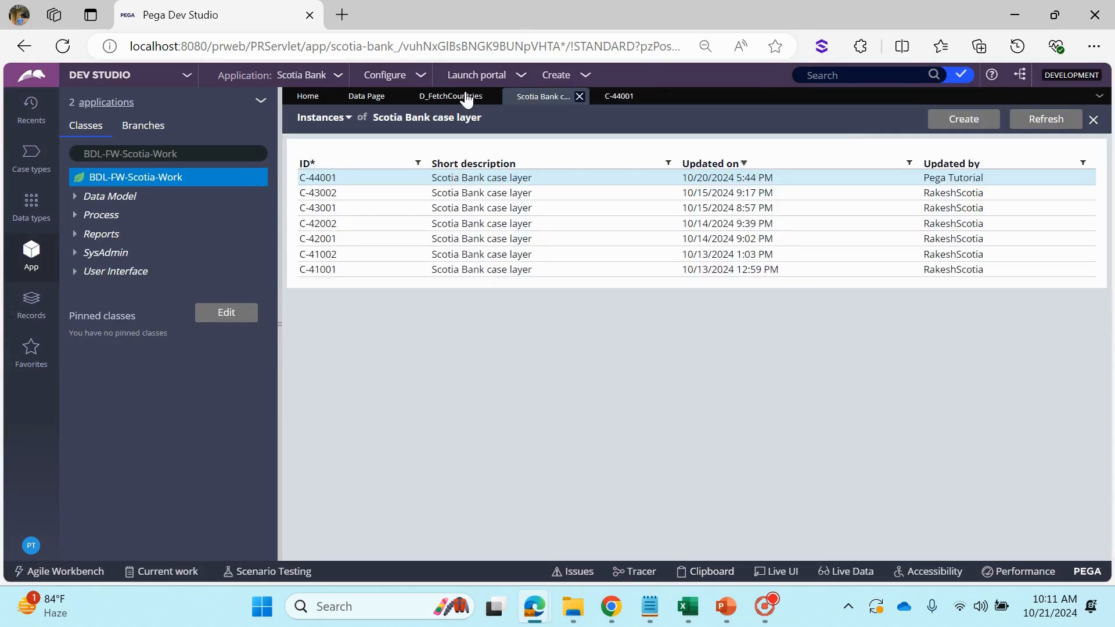
pyautogui.click(404, 100)
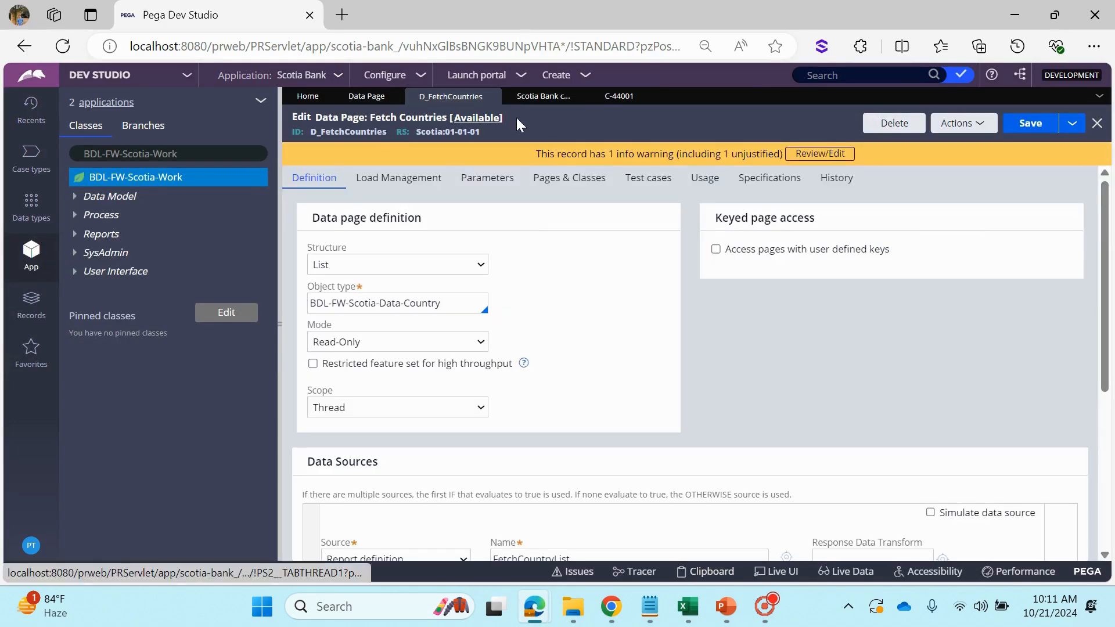
pyautogui.click(385, 413)
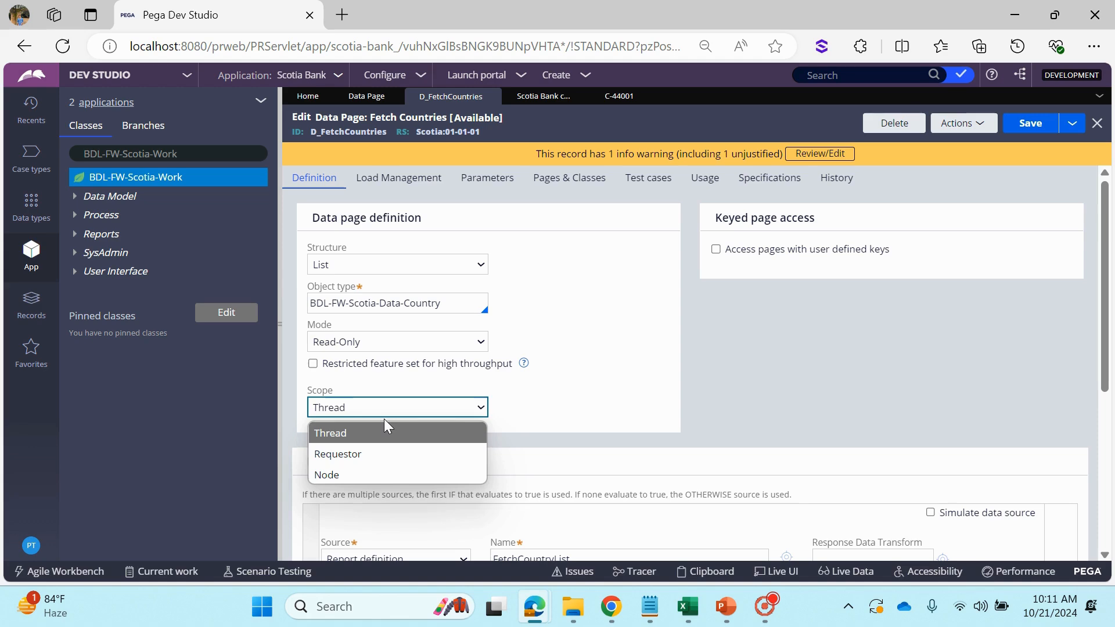
pyautogui.click(332, 393)
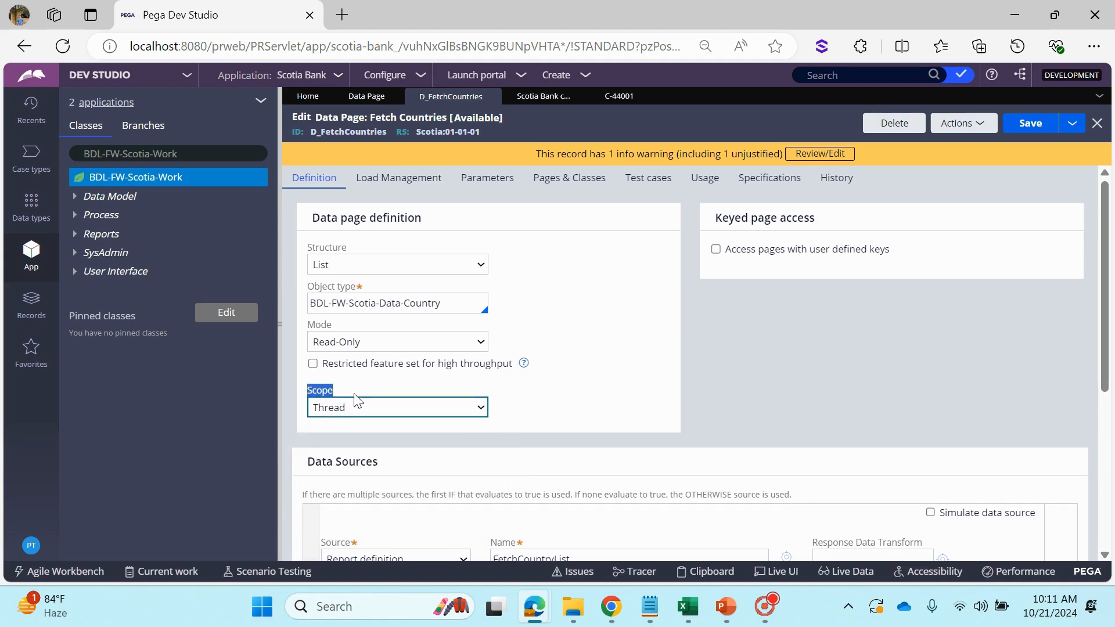
pyautogui.click(390, 388)
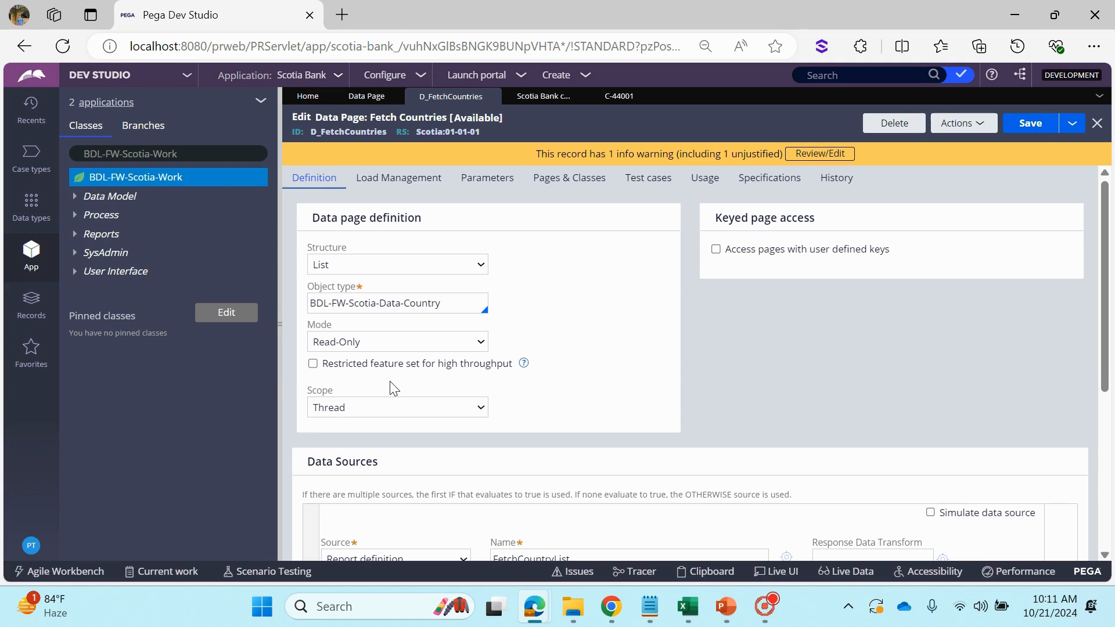
pyautogui.click(378, 408)
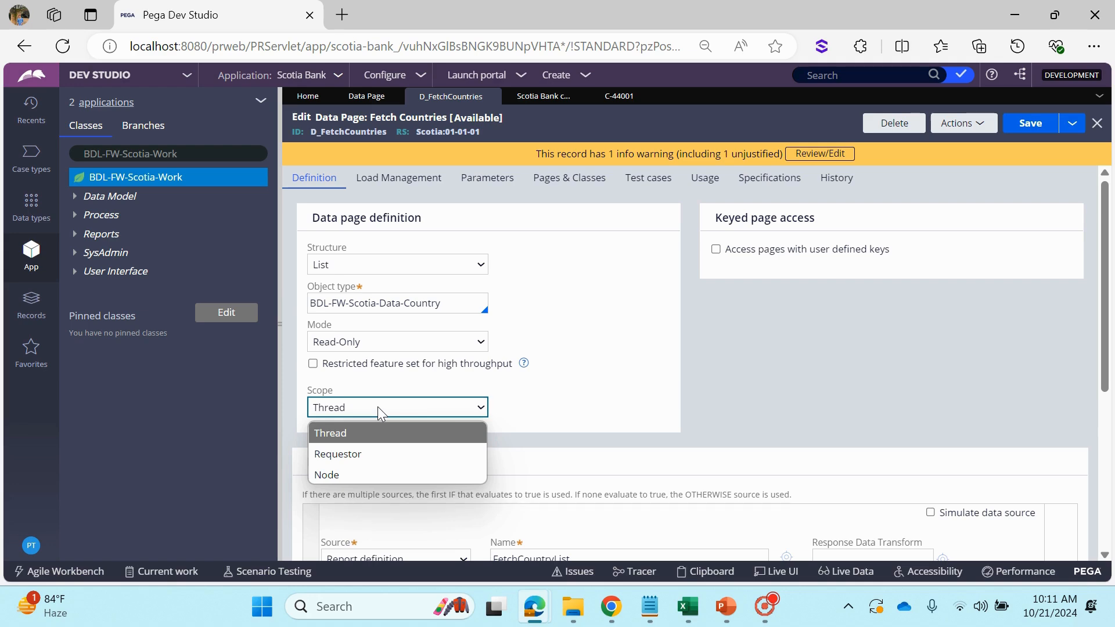
# Go to the C-44001 case form and display the choices offered by the Country field
pyautogui.click(606, 96)
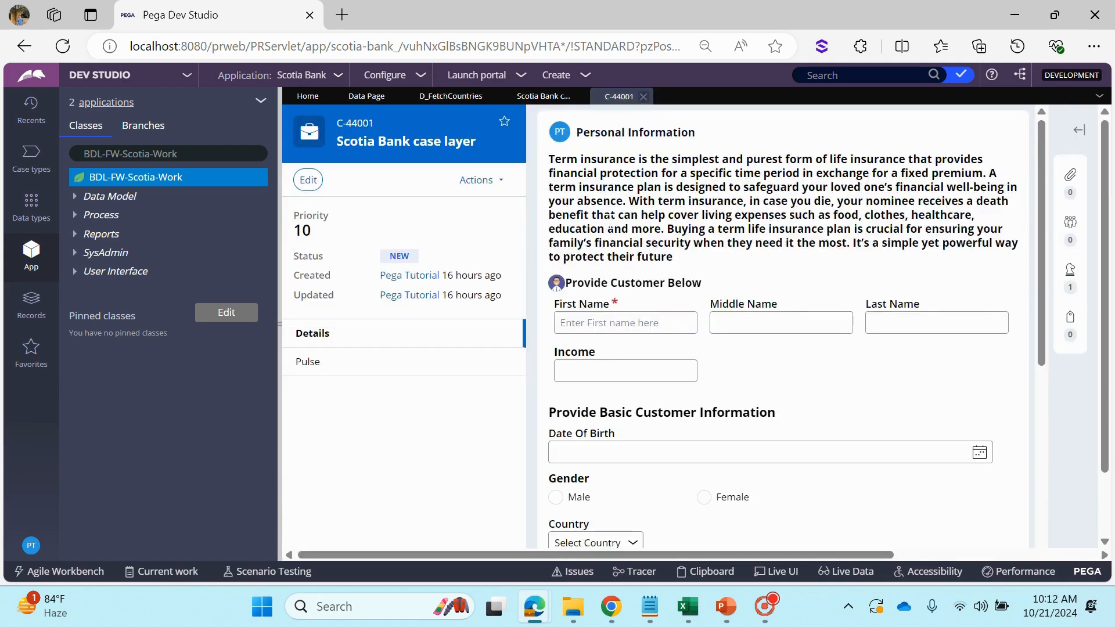
pyautogui.scroll(-5, 630, 407)
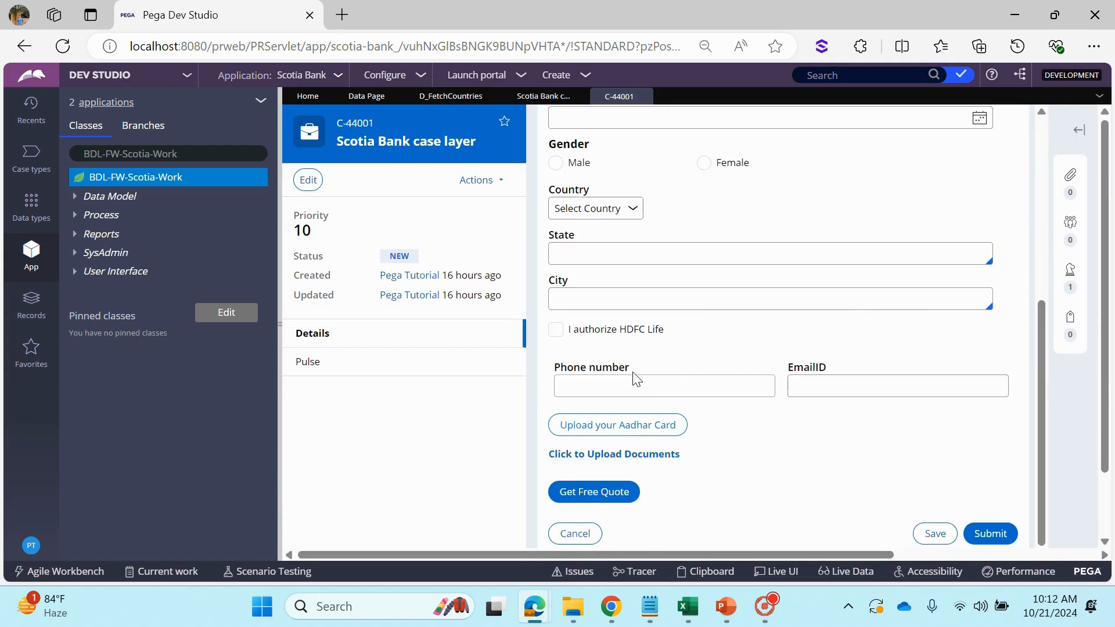
pyautogui.click(588, 210)
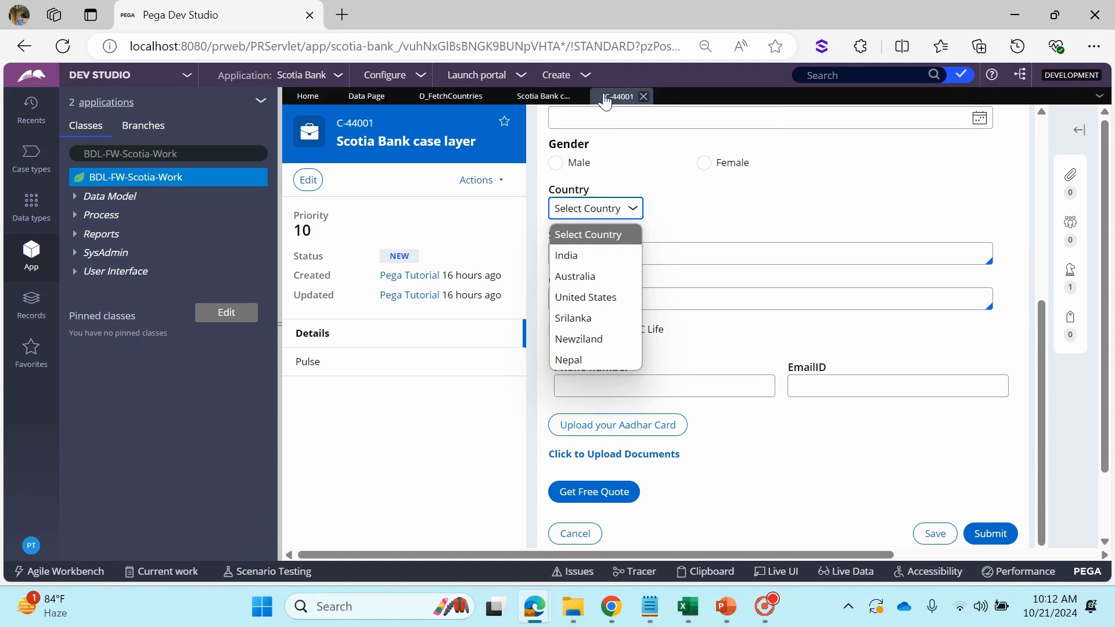
pyautogui.click(641, 202)
pyautogui.click(627, 211)
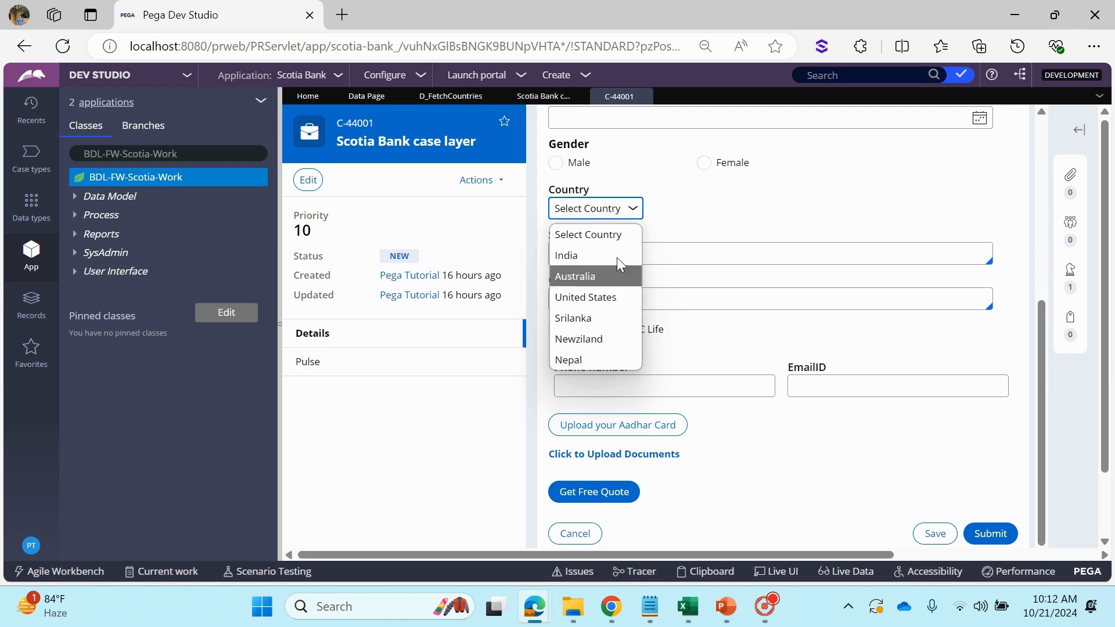
pyautogui.click(585, 75)
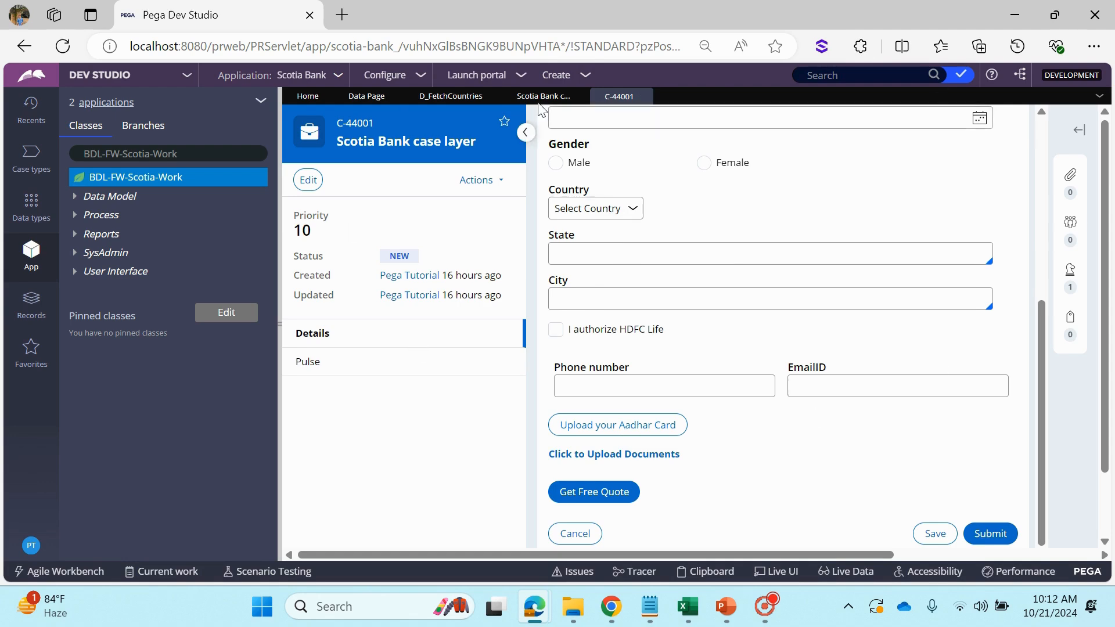
# Return to the D_FetchCountries rule and highlight the FetchCountryList report definition name under Data Sources
pyautogui.click(373, 97)
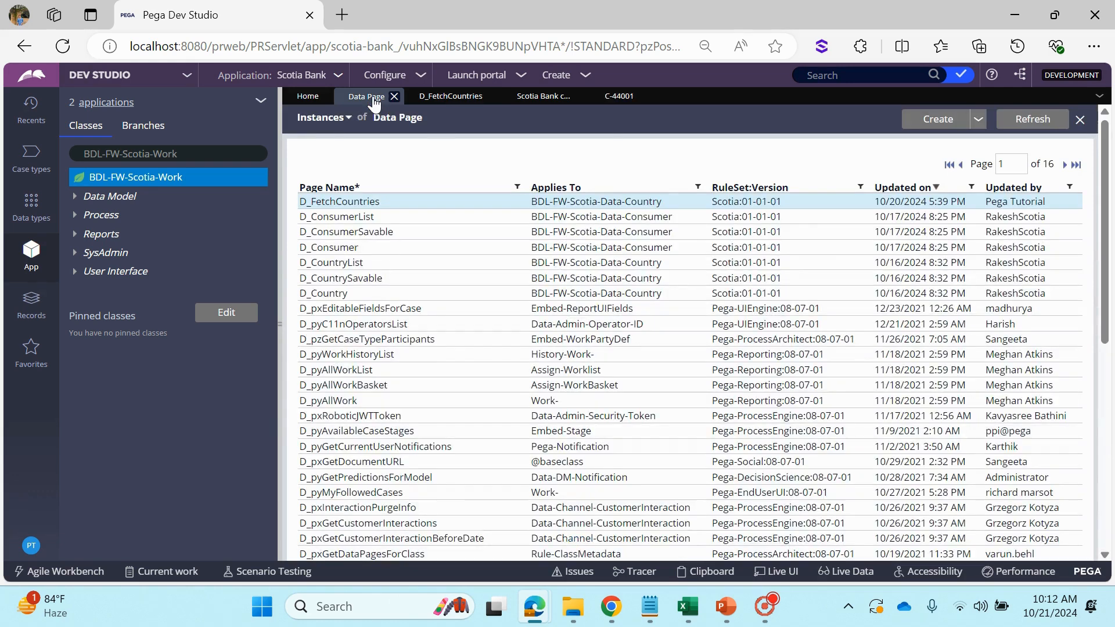
pyautogui.click(451, 96)
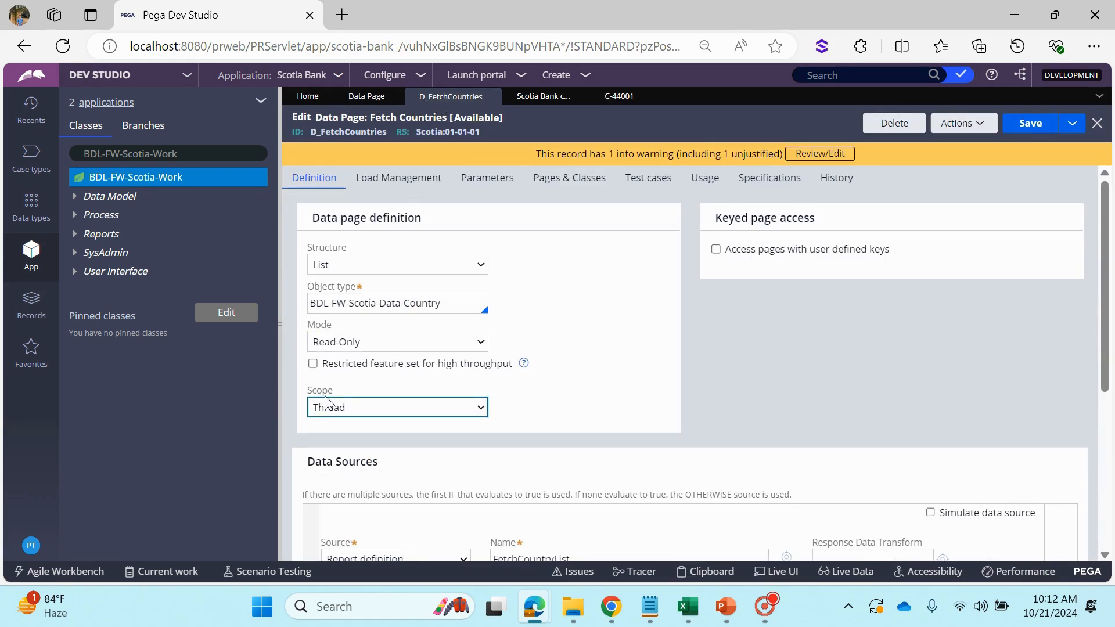
pyautogui.click(580, 473)
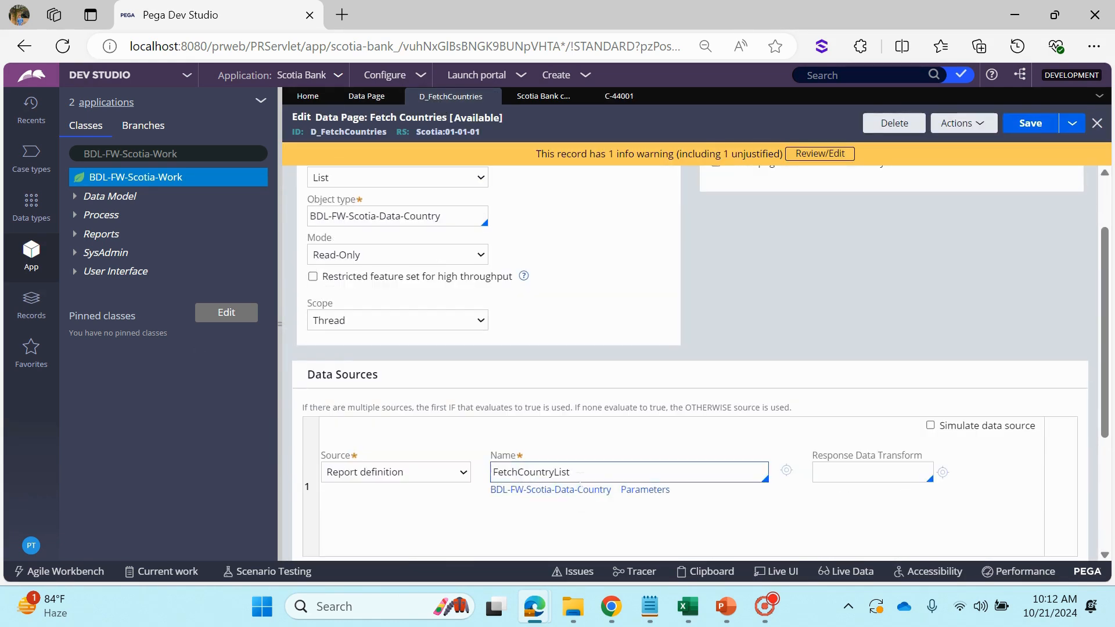
pyautogui.scroll(3, 410, 297)
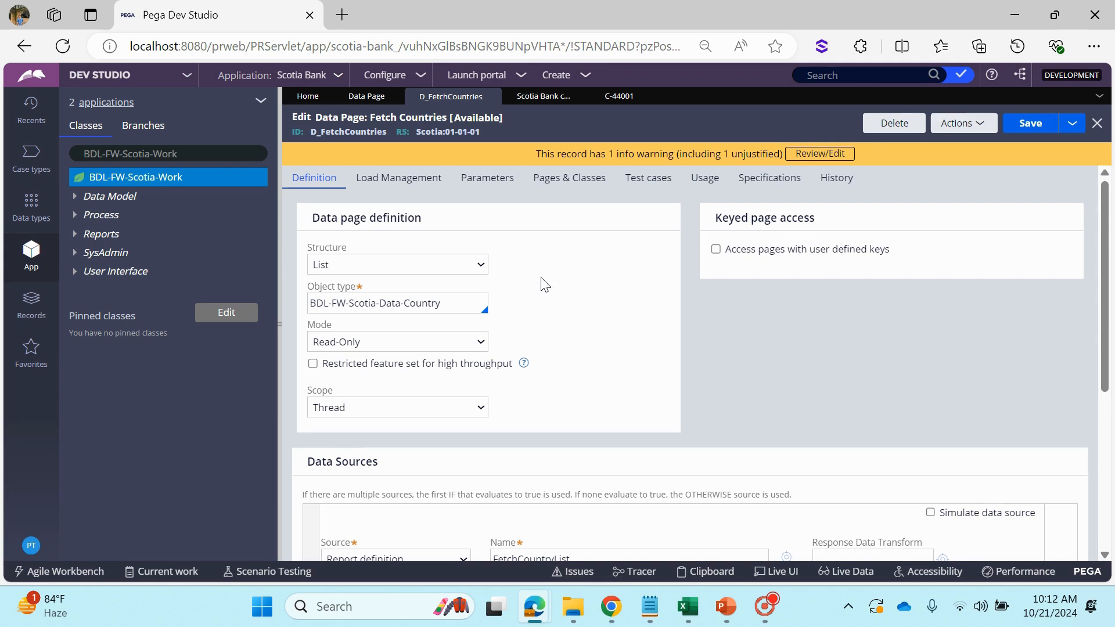
pyautogui.scroll(-2, 659, 349)
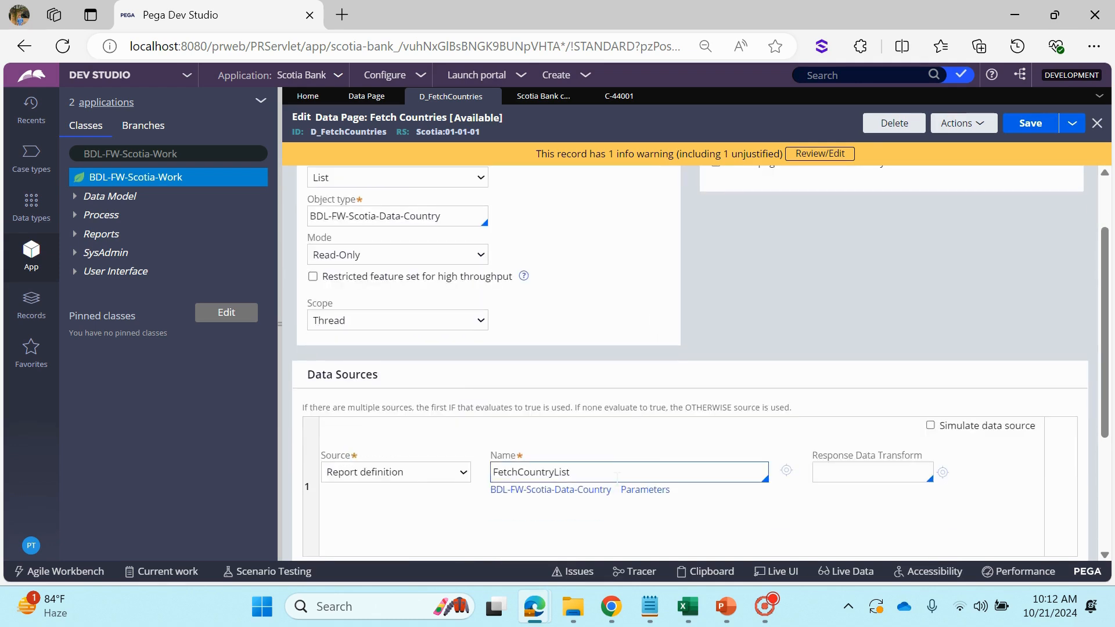
pyautogui.moveTo(572, 471); pyautogui.dragTo(491, 472)
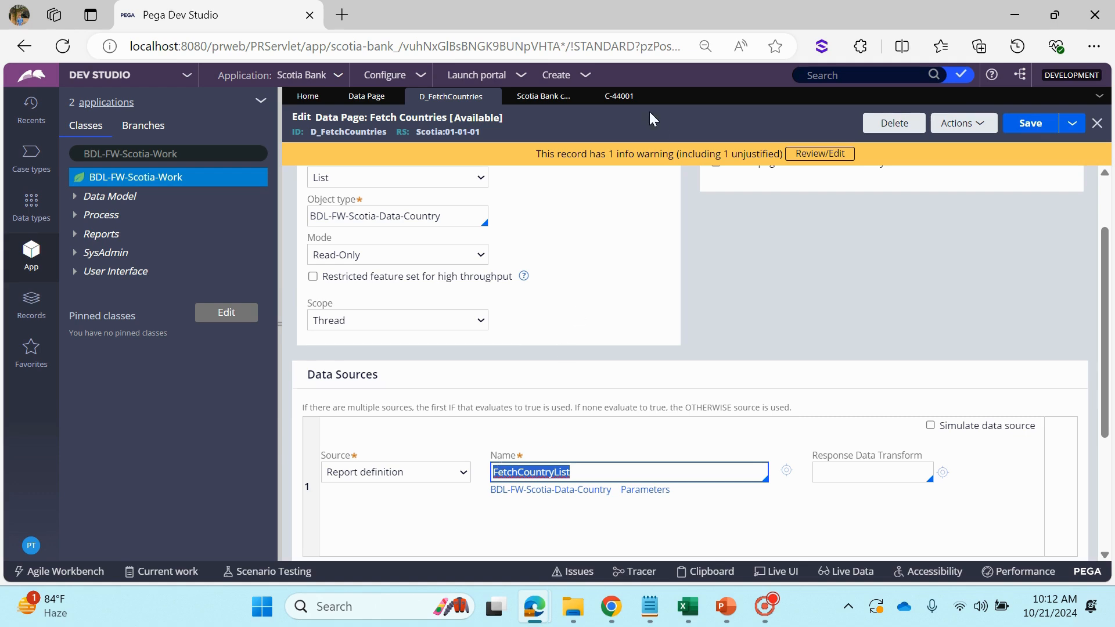
# Go back to the C-44001 case form and display the Country choices again
pyautogui.click(620, 98)
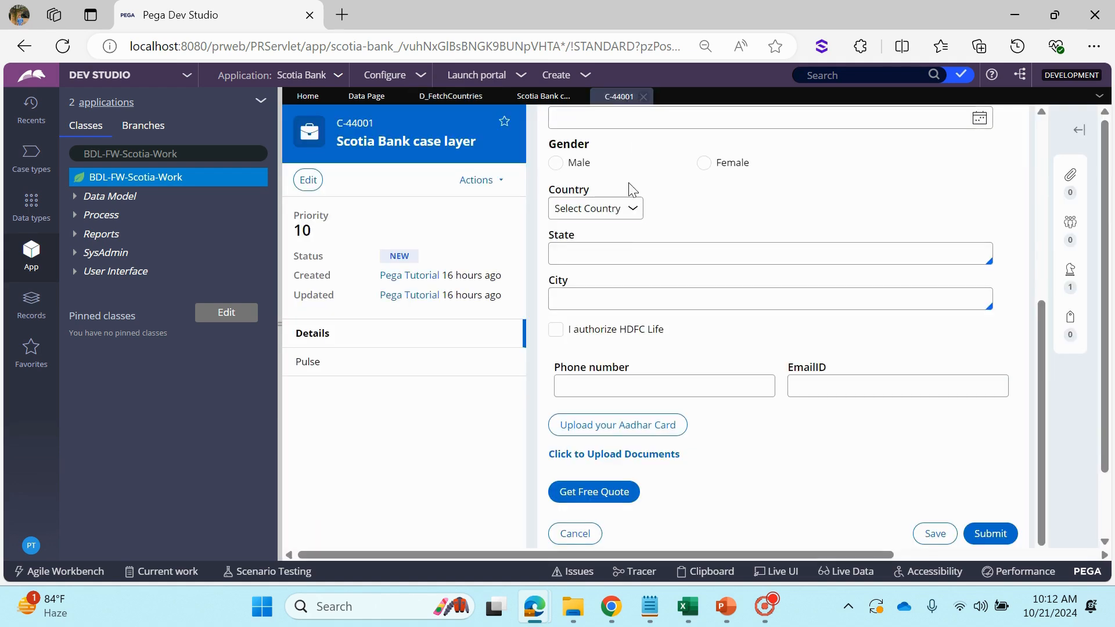
pyautogui.click(602, 210)
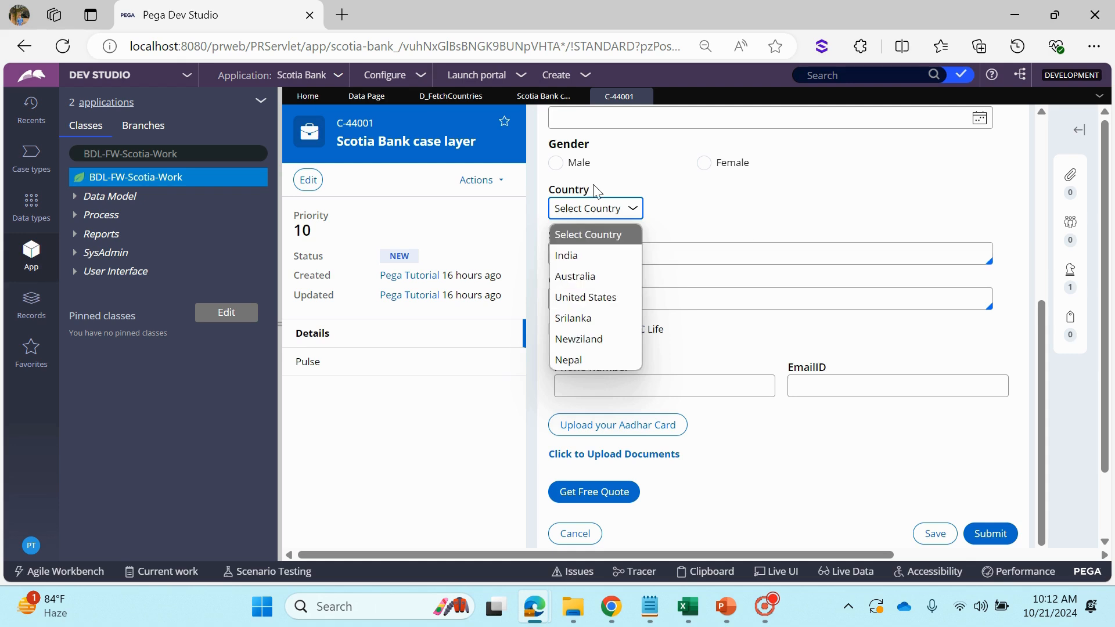
# Open the Country choices of case C-44001 repeatedly to examine whether the offered countries change
pyautogui.click(610, 208)
pyautogui.click(609, 207)
pyautogui.click(610, 207)
pyautogui.click(611, 208)
pyautogui.click(611, 208)
pyautogui.click(611, 207)
pyautogui.click(613, 207)
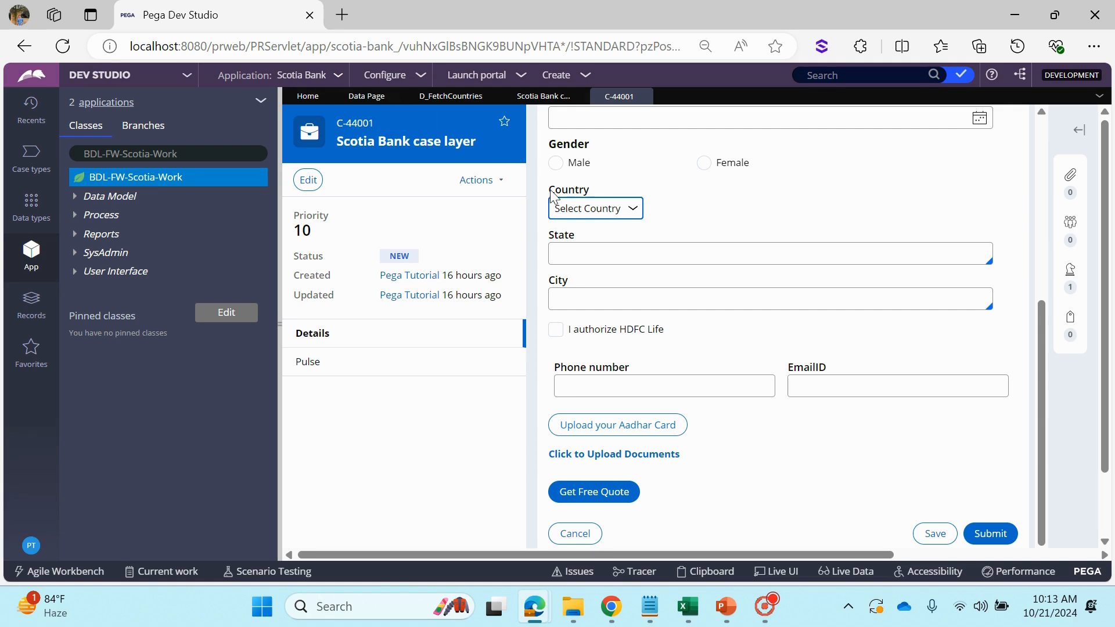
pyautogui.click(609, 211)
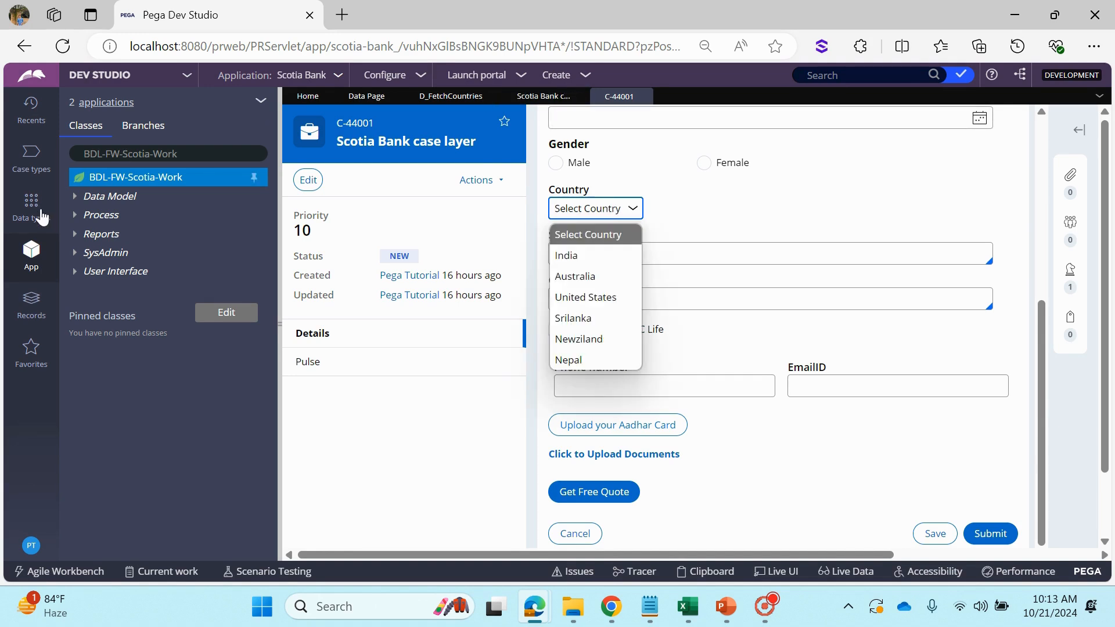
# Open the LoanProcess flow of BDL-FW-Scotia-Work and run it to create another case, showing its Country field
pyautogui.click(75, 215)
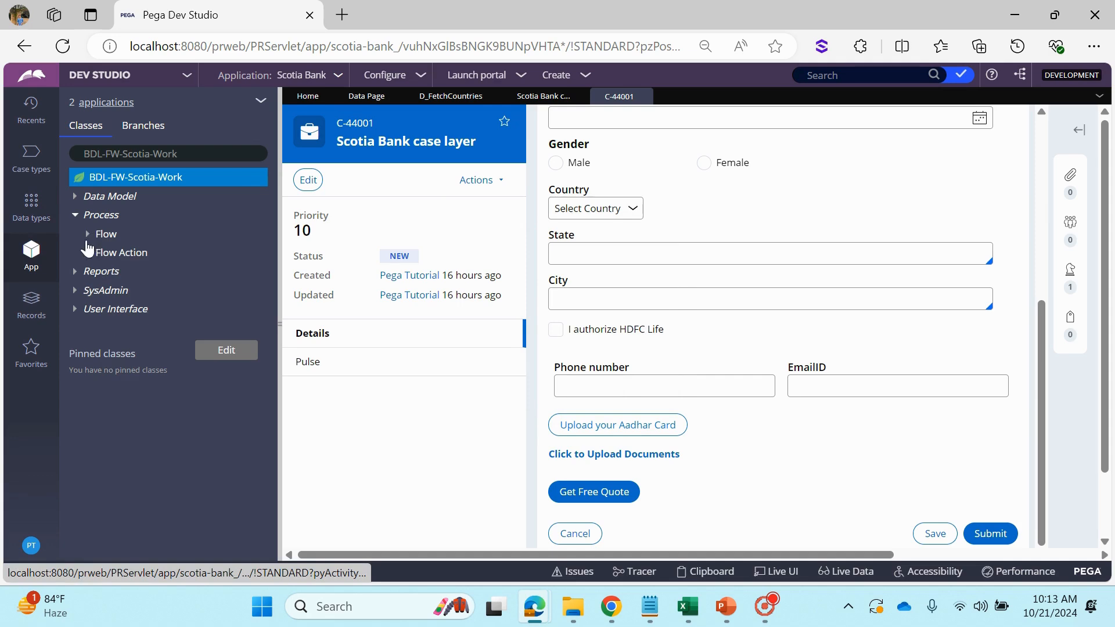
pyautogui.click(88, 234)
pyautogui.click(153, 252)
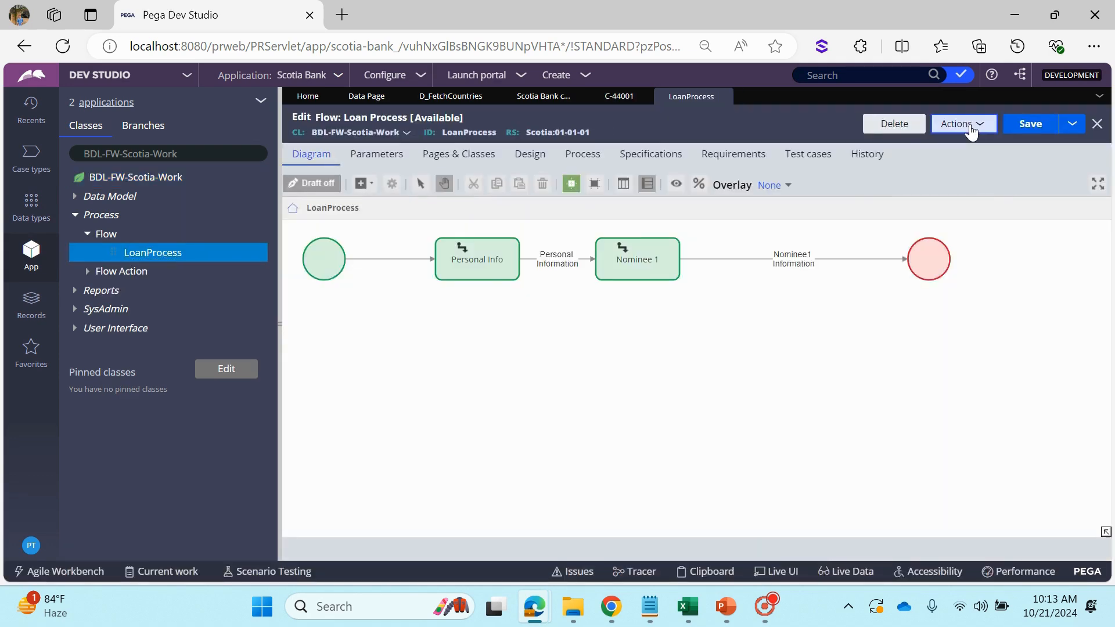
pyautogui.click(957, 122)
pyautogui.click(951, 139)
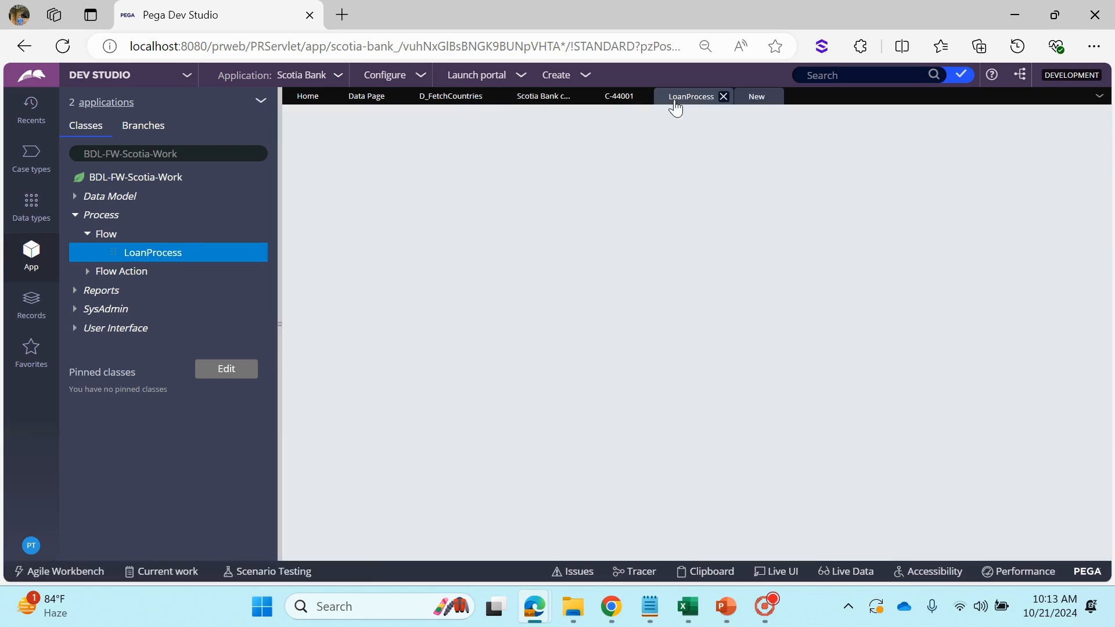
pyautogui.scroll(-5, 773, 416)
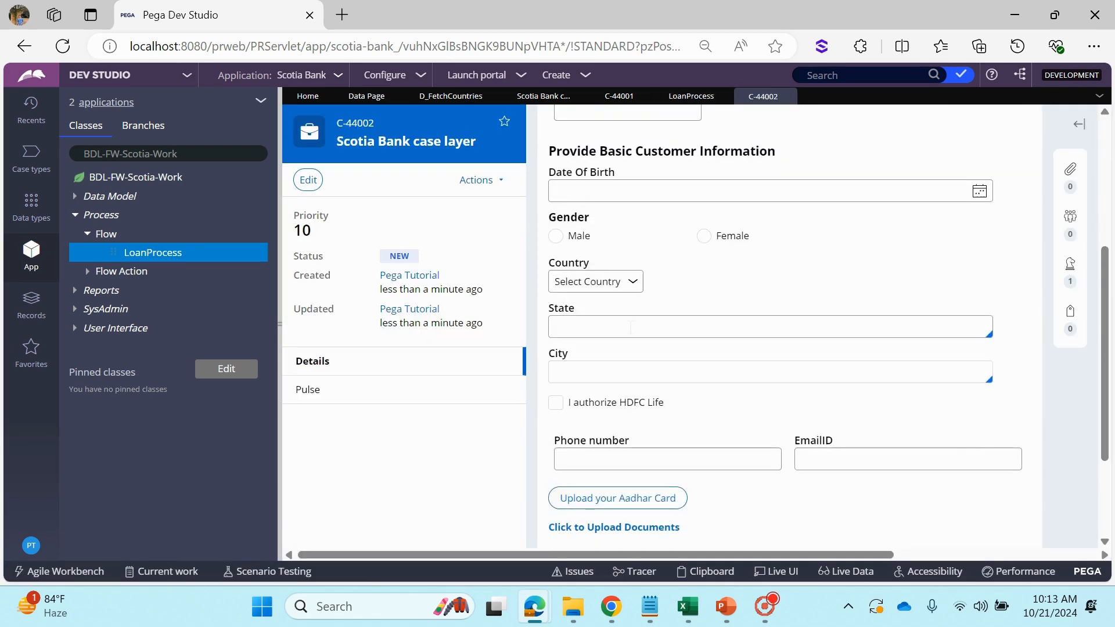
# Start a Tracer session for the new case and minimize its window
pyautogui.moveTo(686, 617)
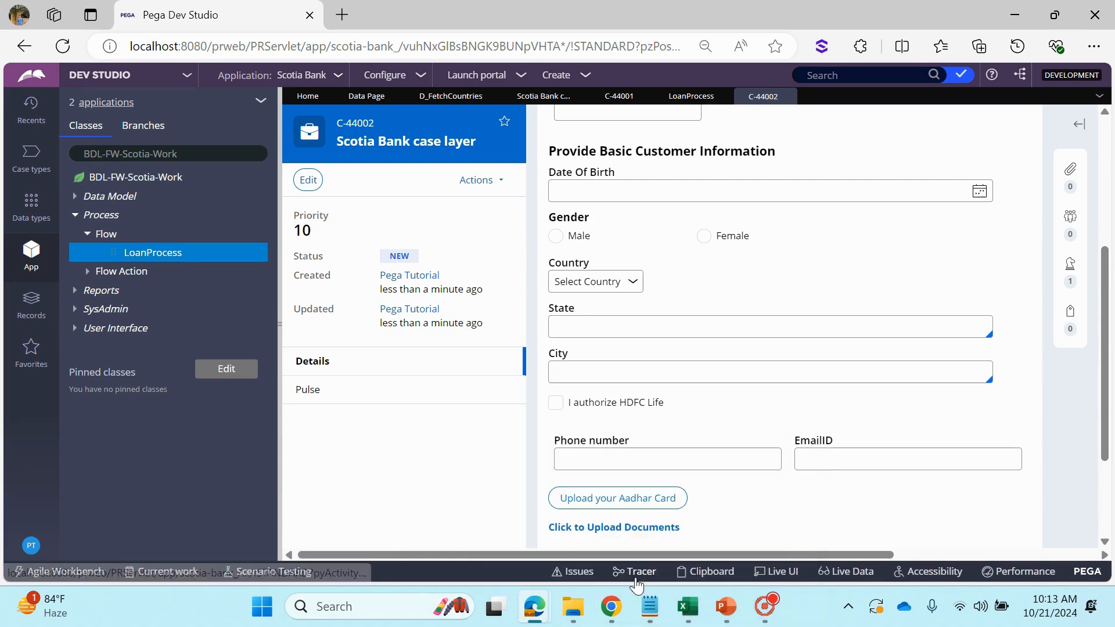
pyautogui.click(636, 575)
pyautogui.click(958, 14)
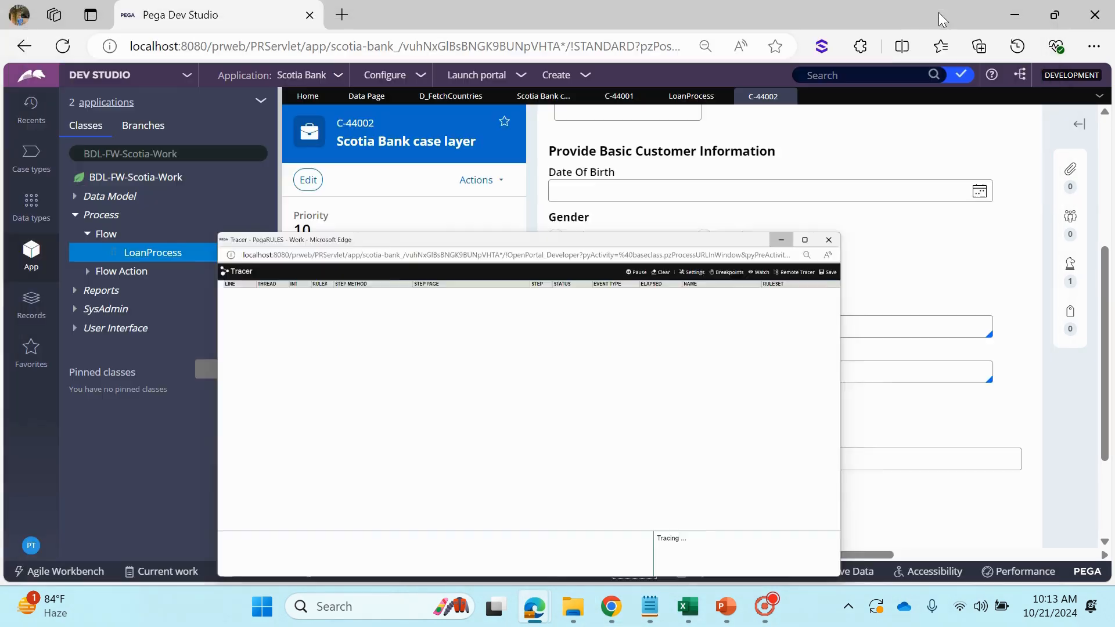
# Display the Country choices in case C-44002 and select Srilanka
pyautogui.click(594, 284)
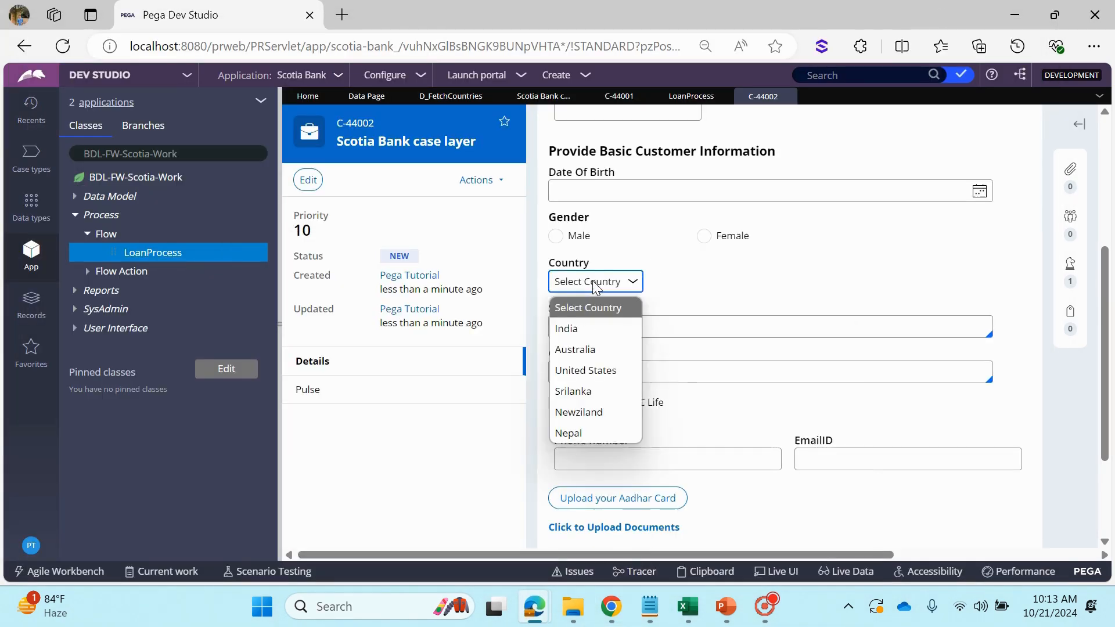
pyautogui.click(595, 284)
pyautogui.click(597, 286)
pyautogui.click(597, 391)
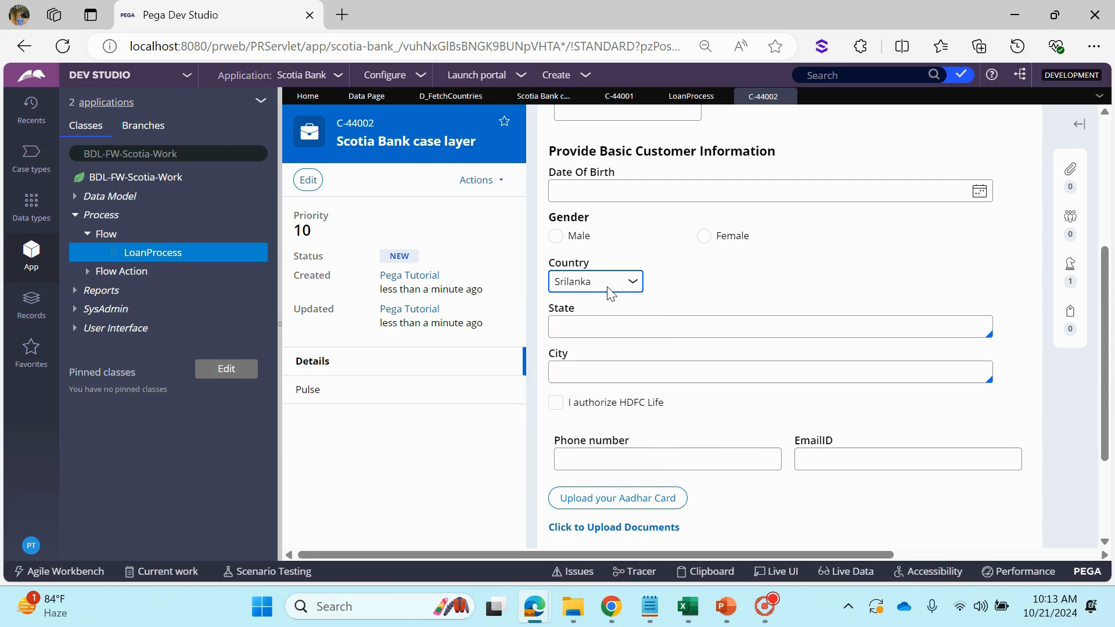
pyautogui.click(607, 287)
# Check the Tracer for recorded events and close it, resetting Country in case C-44002 to Select Country
pyautogui.hotkey('alt', 'Tab')
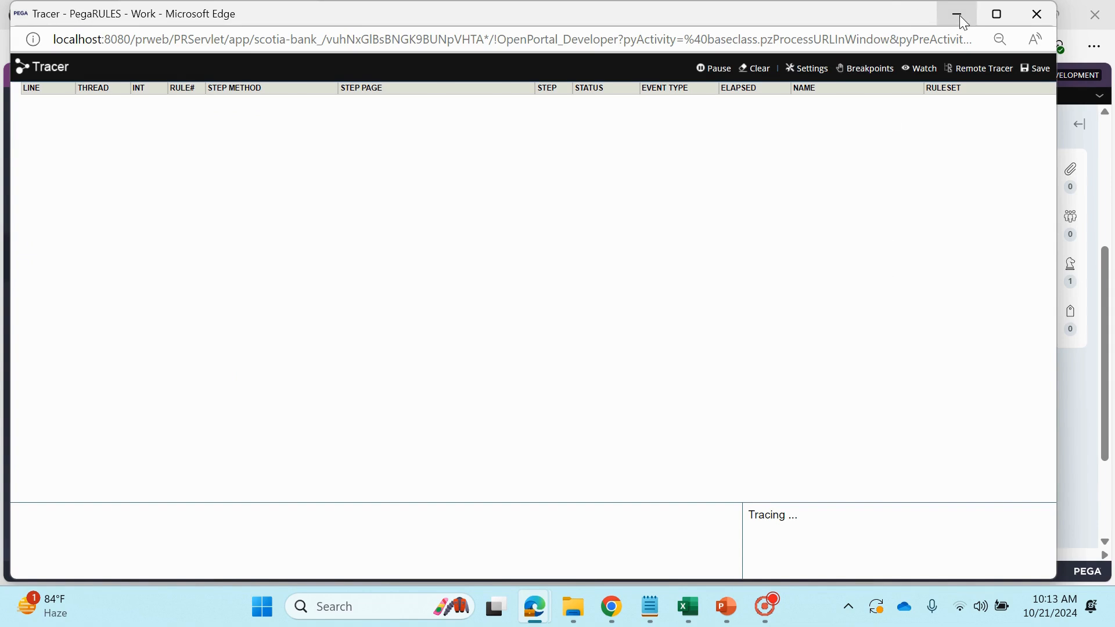
pyautogui.click(1035, 14)
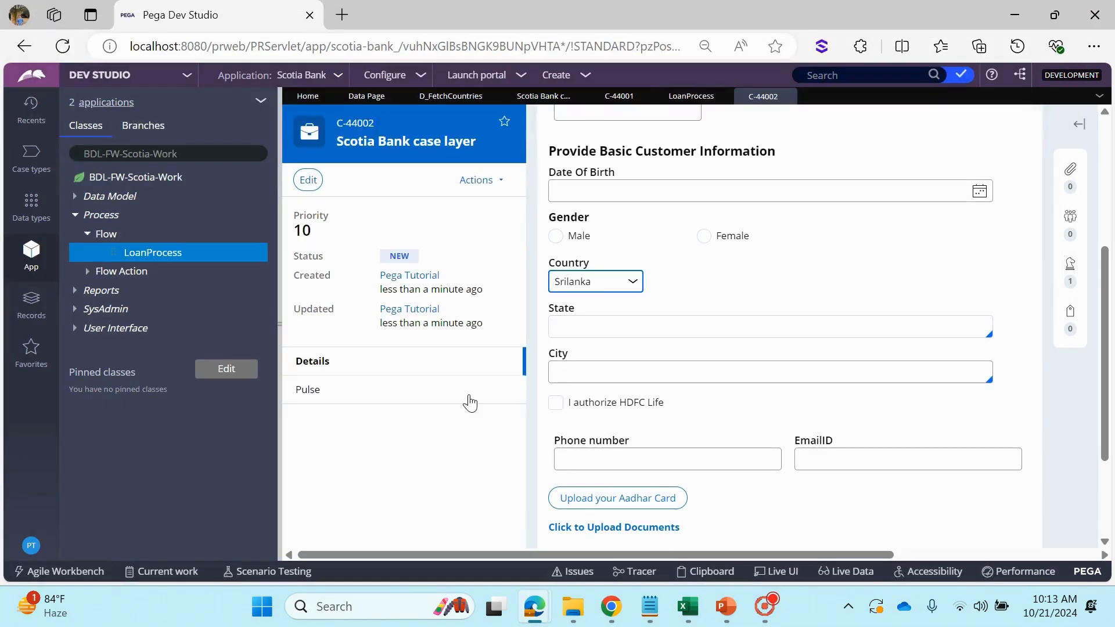
pyautogui.click(572, 286)
pyautogui.click(598, 309)
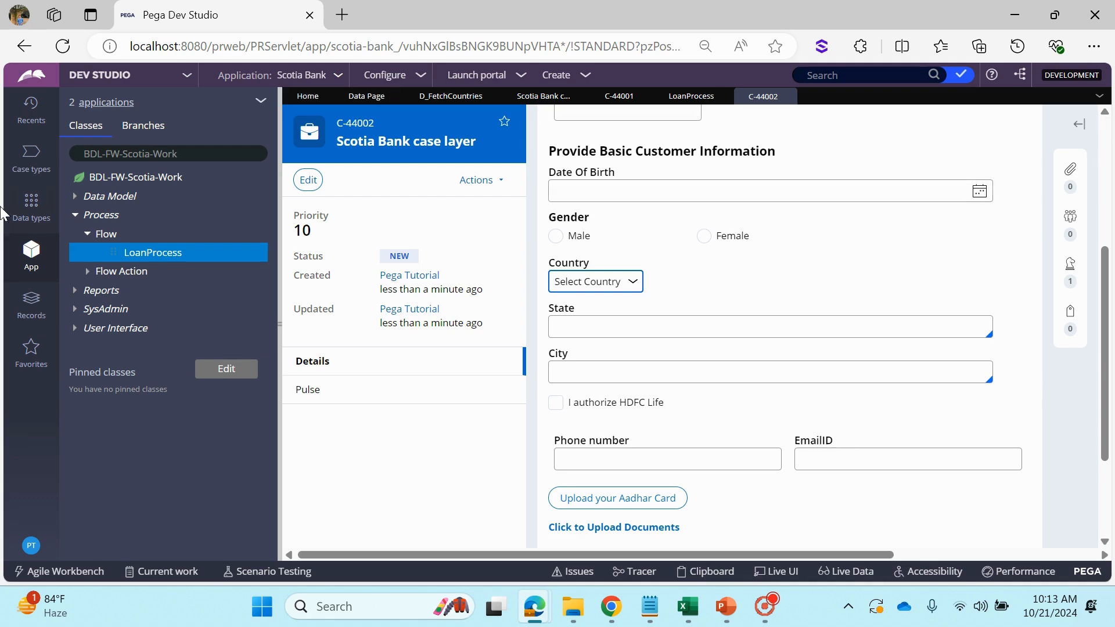
# Open the Country data type and display its records in local data storage
pyautogui.click(31, 205)
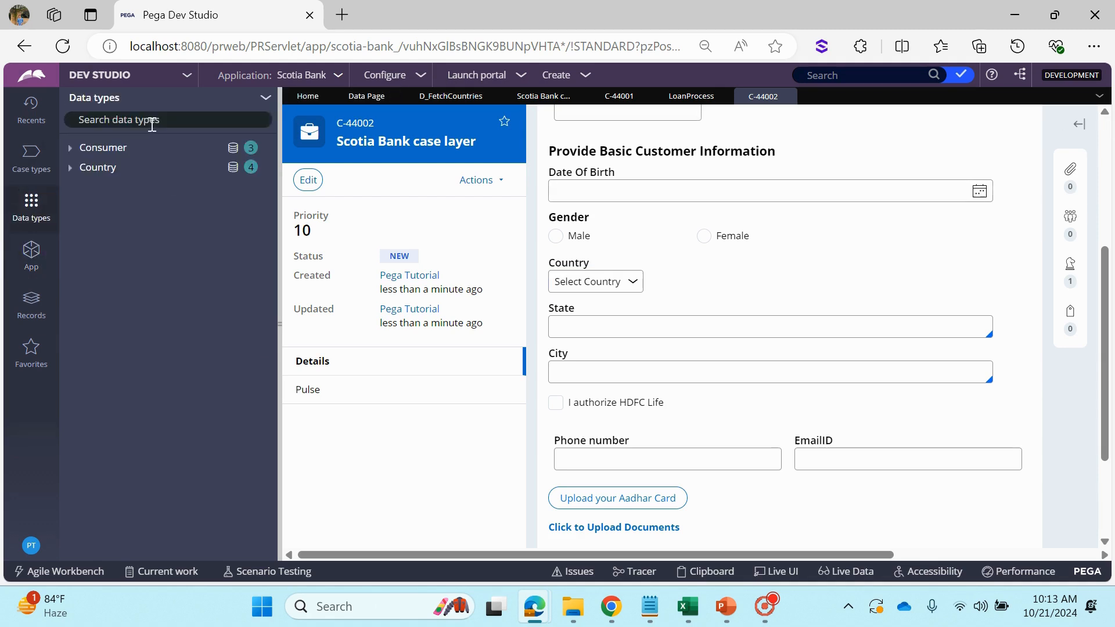
pyautogui.click(85, 168)
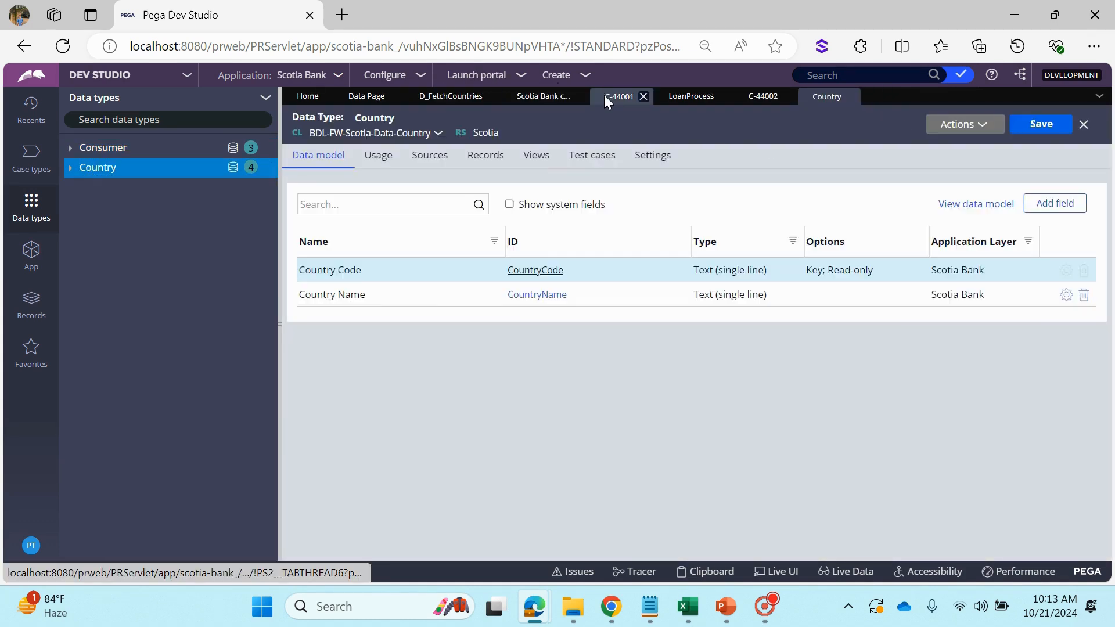
pyautogui.click(604, 95)
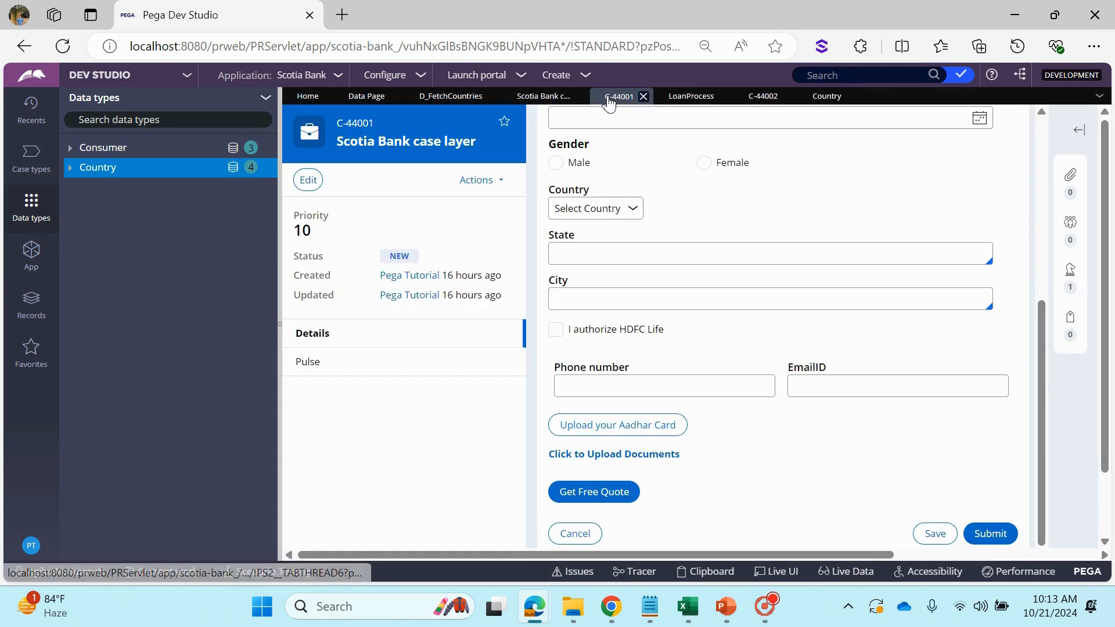
pyautogui.click(761, 97)
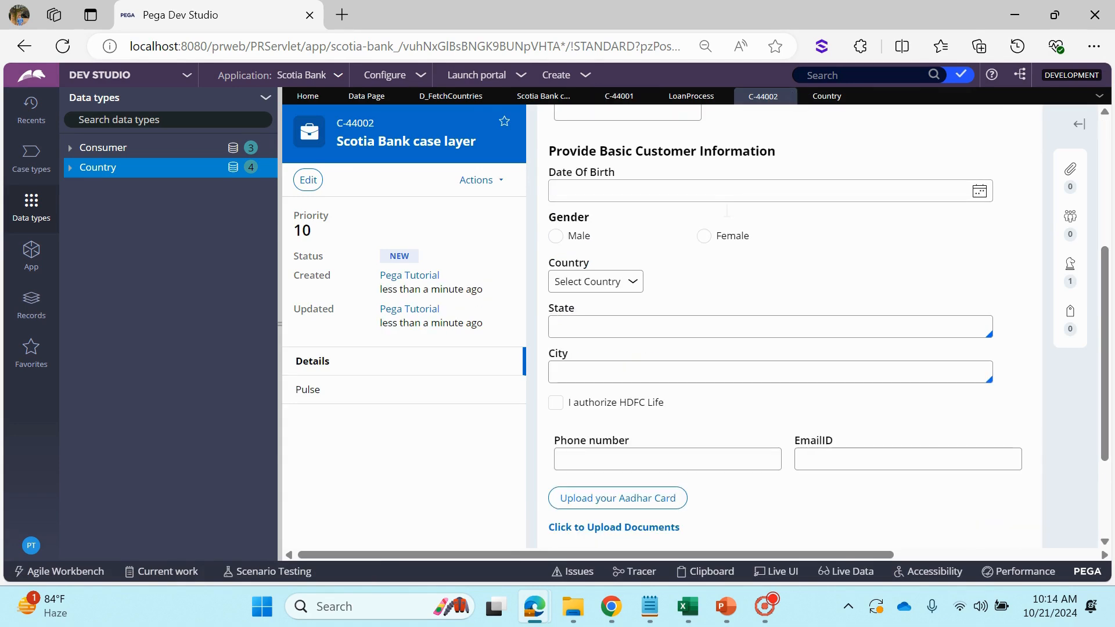
pyautogui.click(618, 103)
pyautogui.click(831, 100)
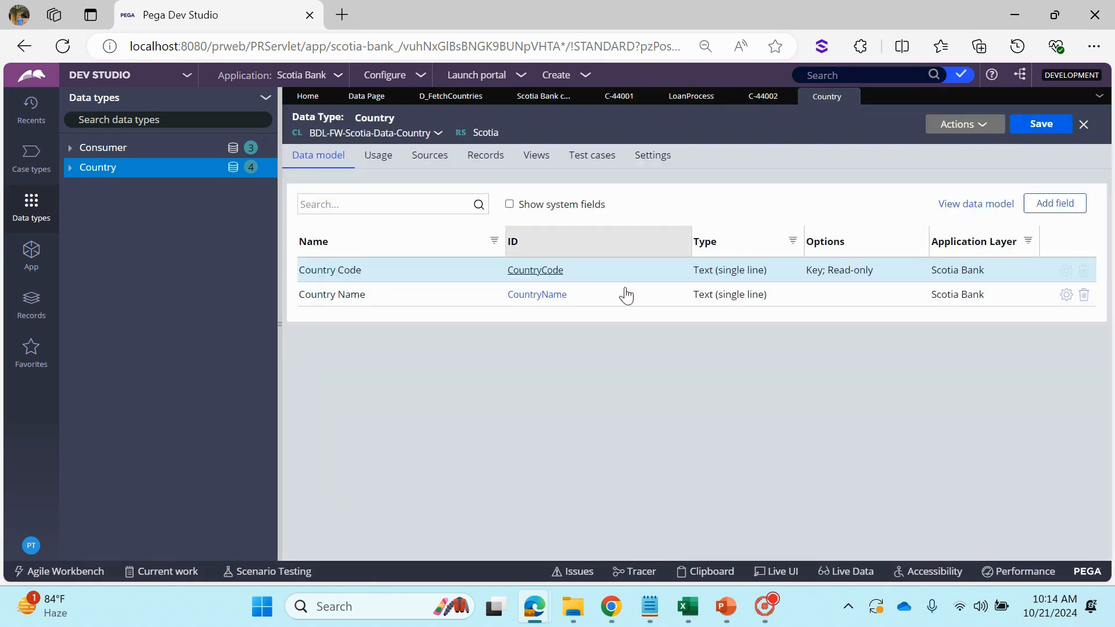
pyautogui.click(483, 156)
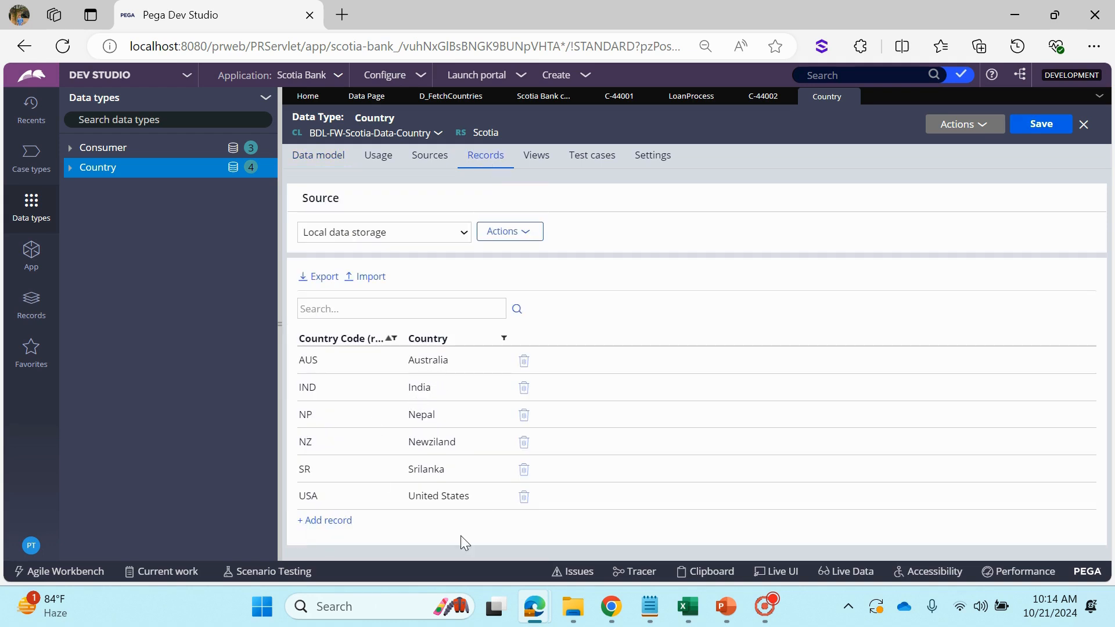
# Delete the IND India record from the Country data type
pyautogui.click(524, 498)
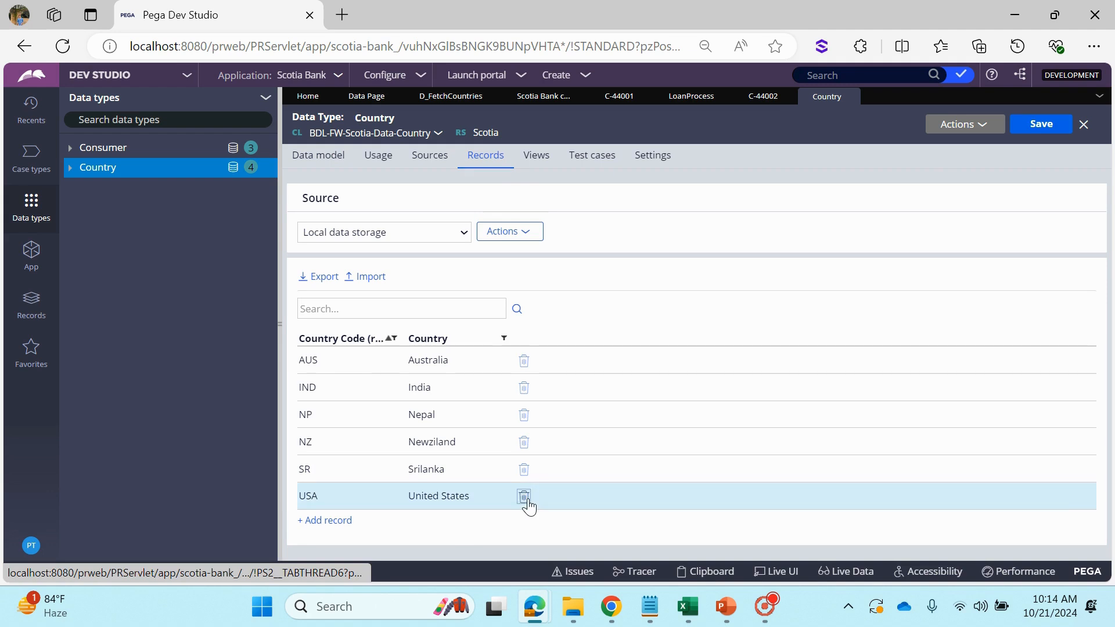
pyautogui.moveTo(527, 501); pyautogui.dragTo(556, 385)
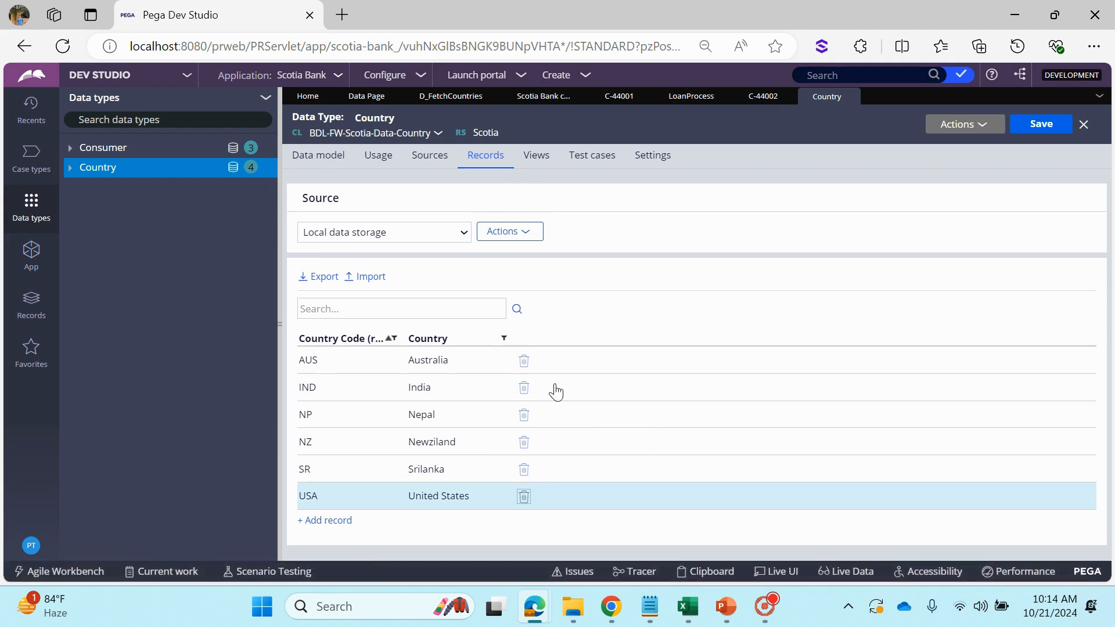
pyautogui.click(524, 387)
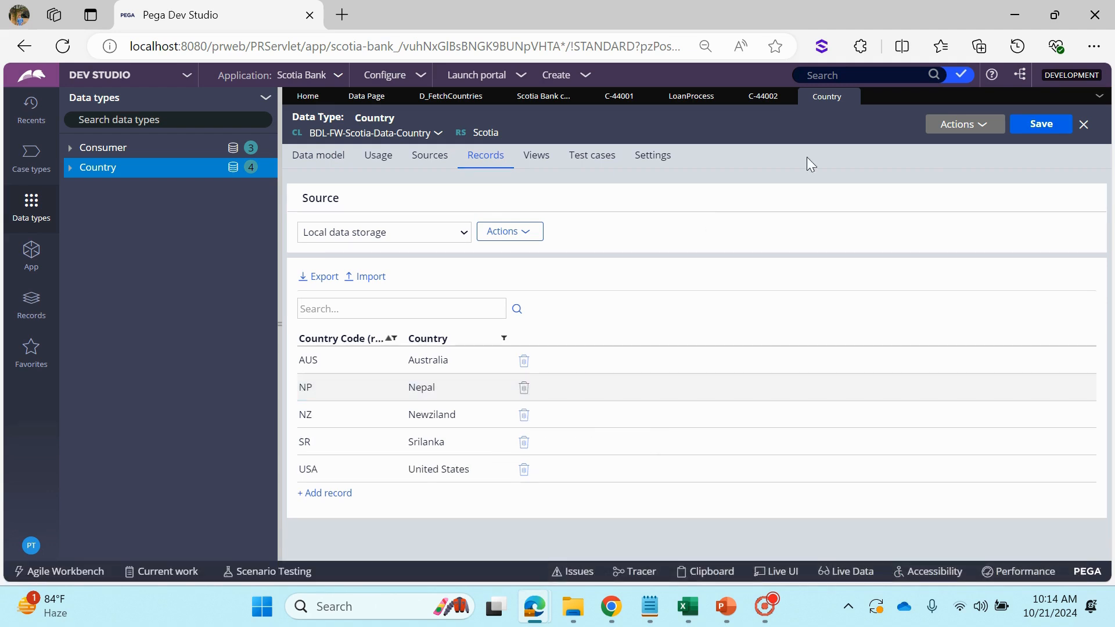
# Return to case C-44002 and reopen its Country choices several times to check whether India is still offered
pyautogui.click(774, 99)
pyautogui.click(588, 283)
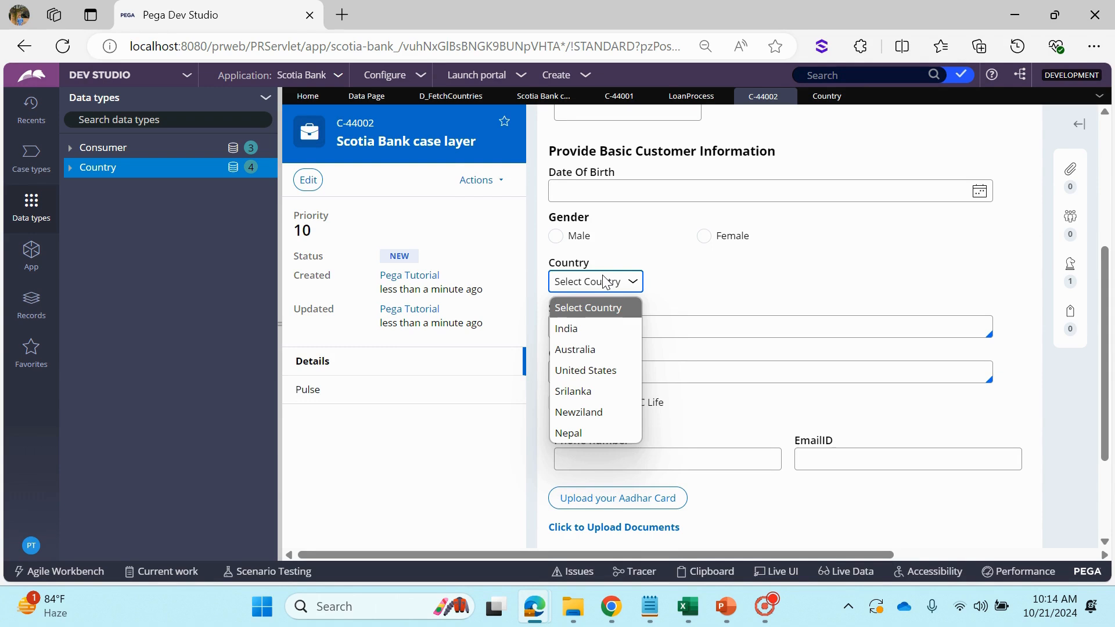
pyautogui.click(759, 281)
pyautogui.click(606, 282)
pyautogui.click(674, 276)
pyautogui.click(616, 282)
pyautogui.click(725, 280)
pyautogui.click(599, 285)
pyautogui.click(715, 281)
pyautogui.click(577, 281)
pyautogui.click(715, 280)
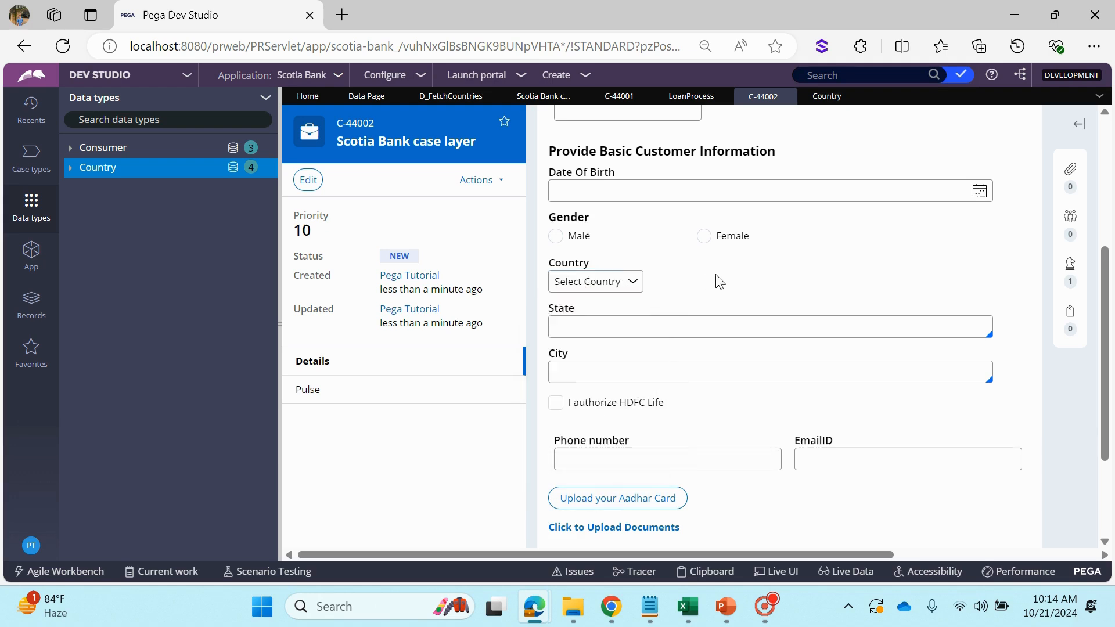
pyautogui.click(603, 279)
pyautogui.click(733, 281)
# Go back to the LoanProcess flow and run it again to create a fresh case
pyautogui.click(558, 99)
pyautogui.click(665, 97)
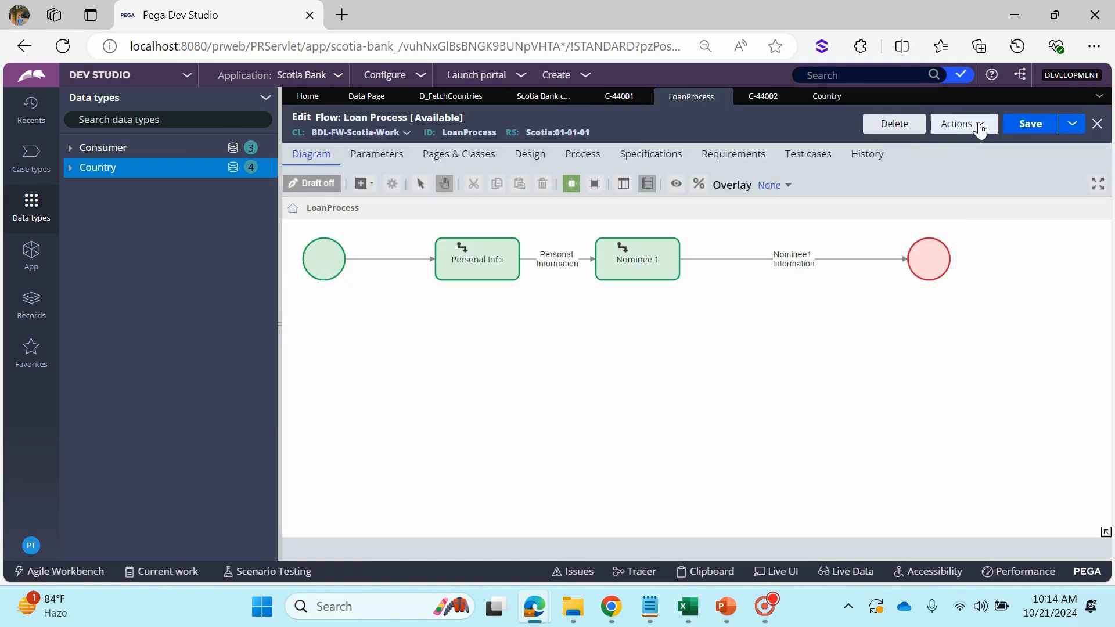
pyautogui.click(970, 123)
pyautogui.click(958, 150)
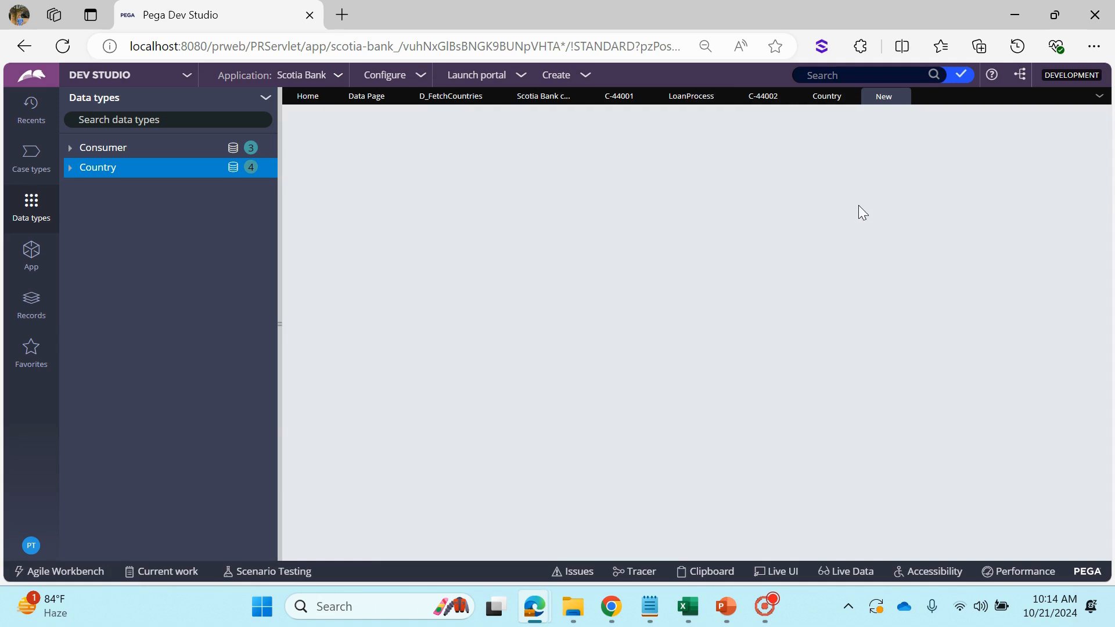
pyautogui.scroll(-3, 755, 360)
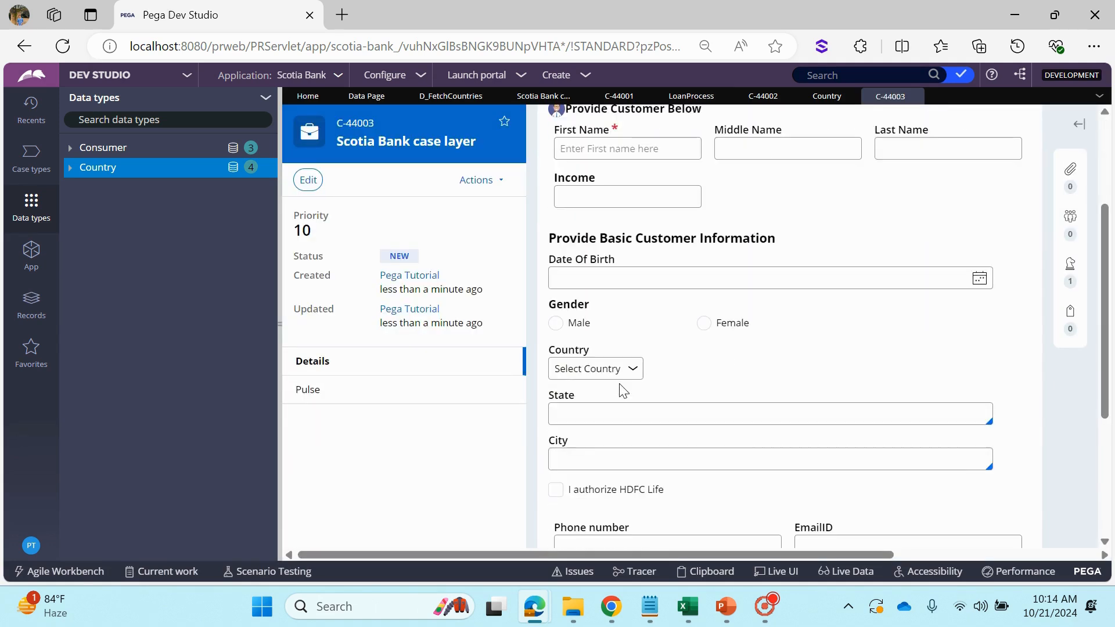
# Examine the Country choices in case C-44003 to see whether the deleted India record is still listed
pyautogui.click(619, 371)
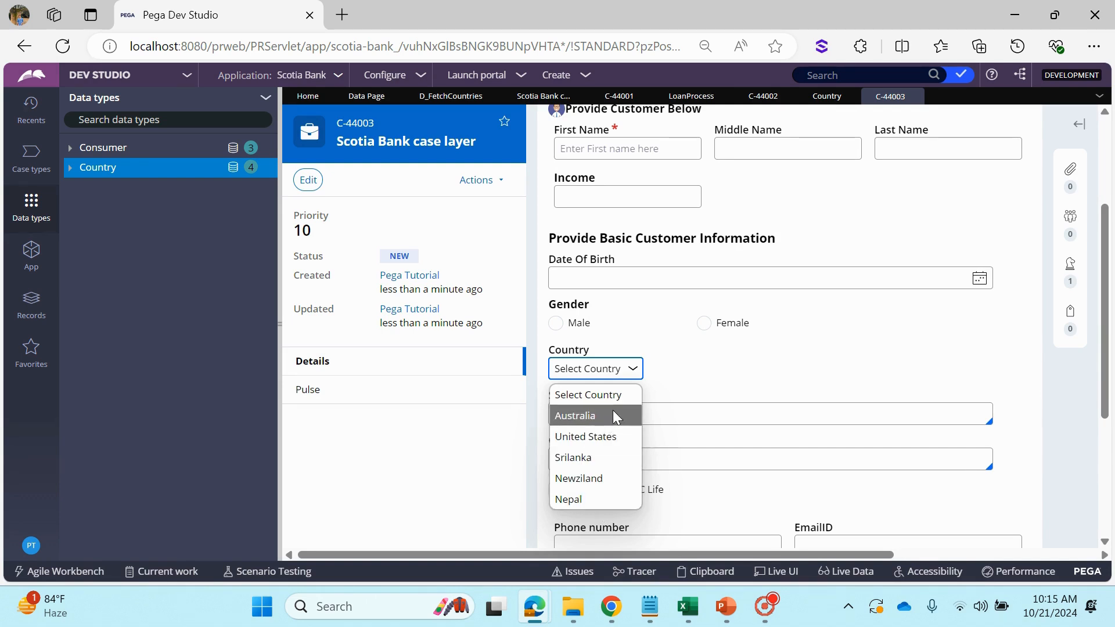
pyautogui.click(813, 323)
pyautogui.click(598, 372)
pyautogui.click(596, 372)
pyautogui.click(597, 373)
pyautogui.click(735, 373)
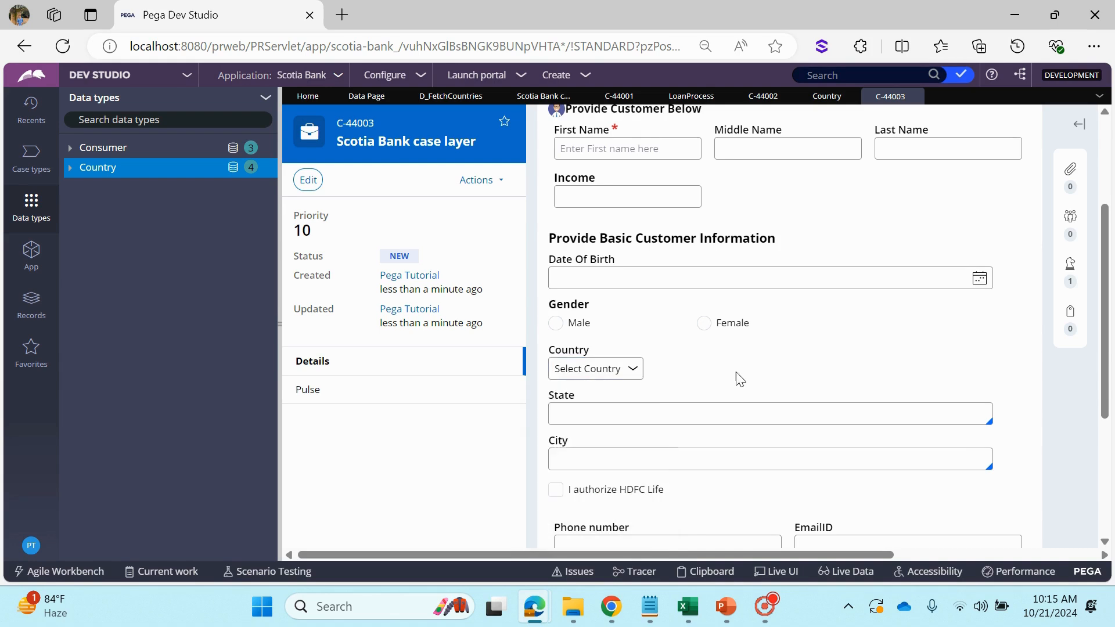
pyautogui.click(604, 374)
pyautogui.click(684, 376)
pyautogui.click(465, 100)
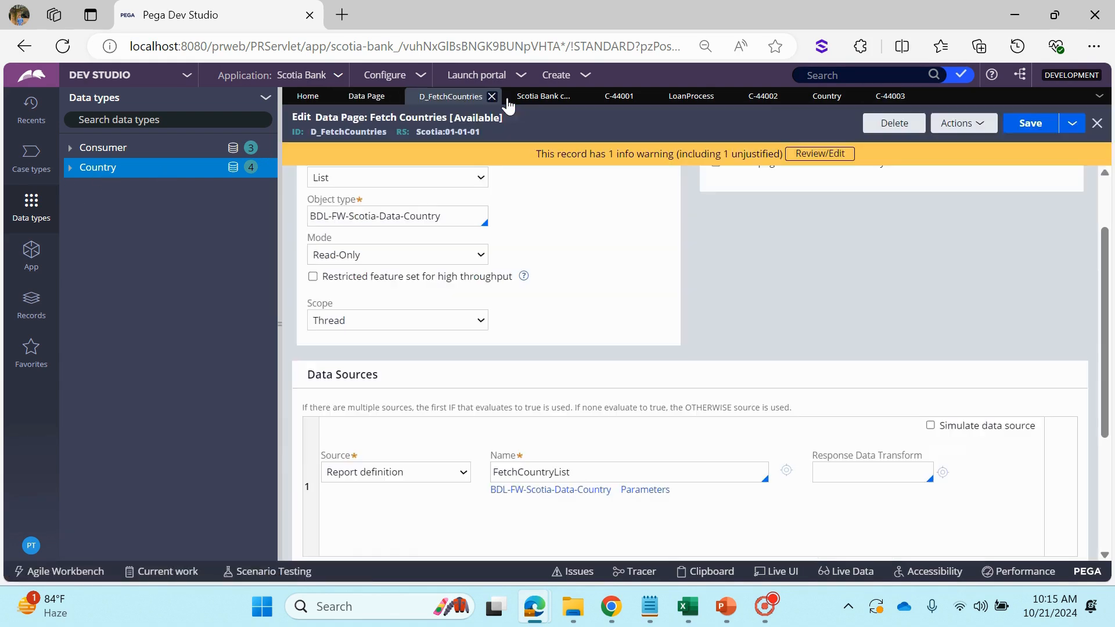
pyautogui.click(530, 99)
pyautogui.click(368, 100)
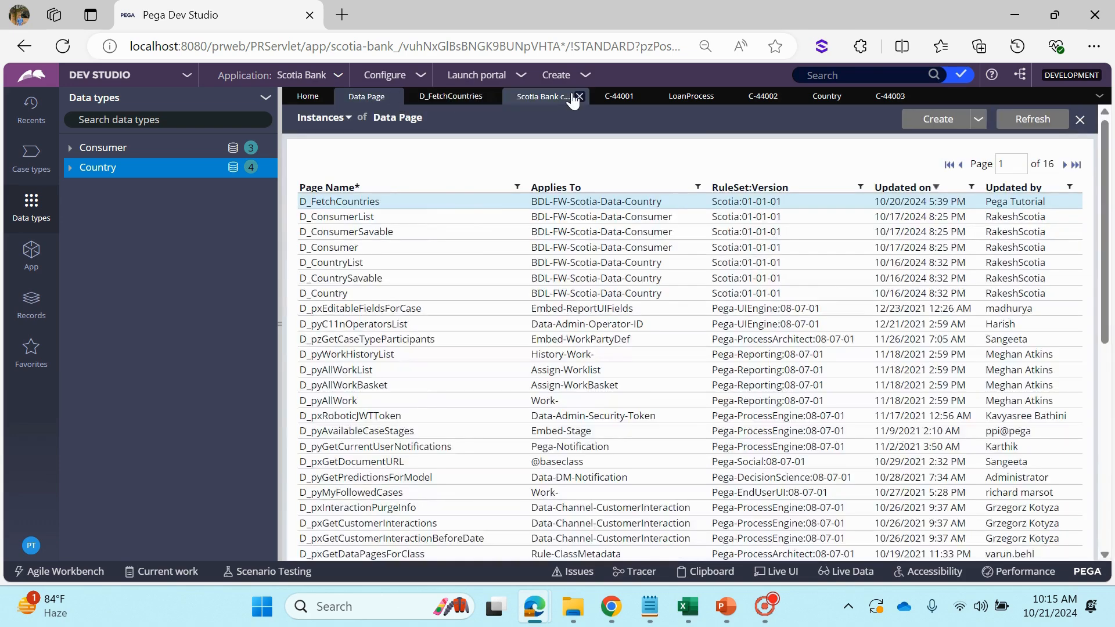
pyautogui.click(513, 96)
pyautogui.click(687, 100)
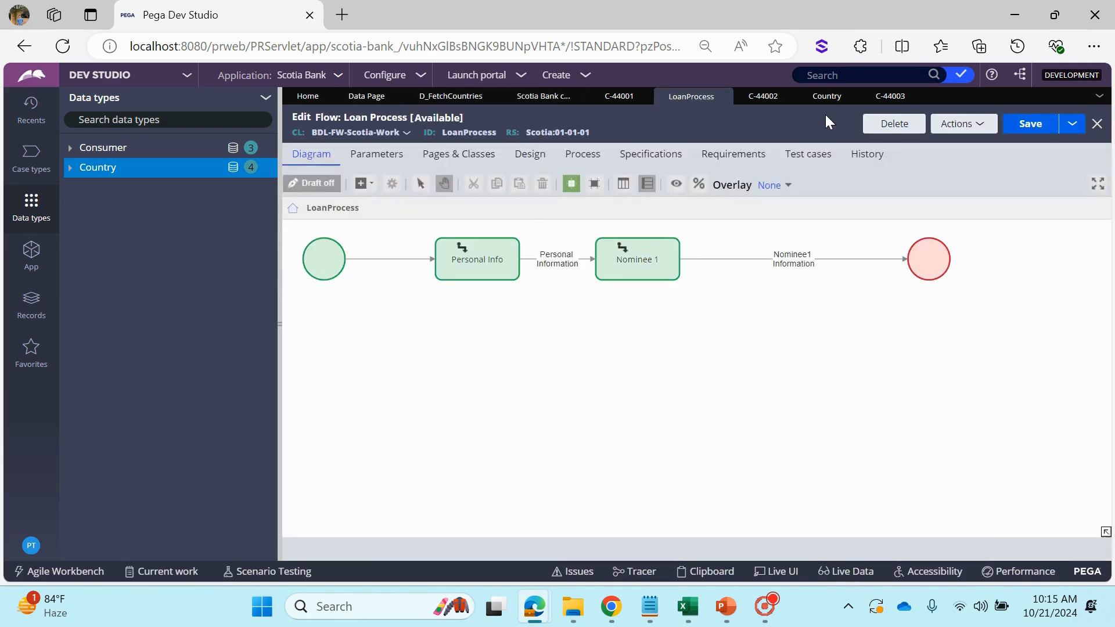
# Add two records to the Country data type: code IND with country India, and code CH with country China
pyautogui.click(824, 99)
pyautogui.click(327, 493)
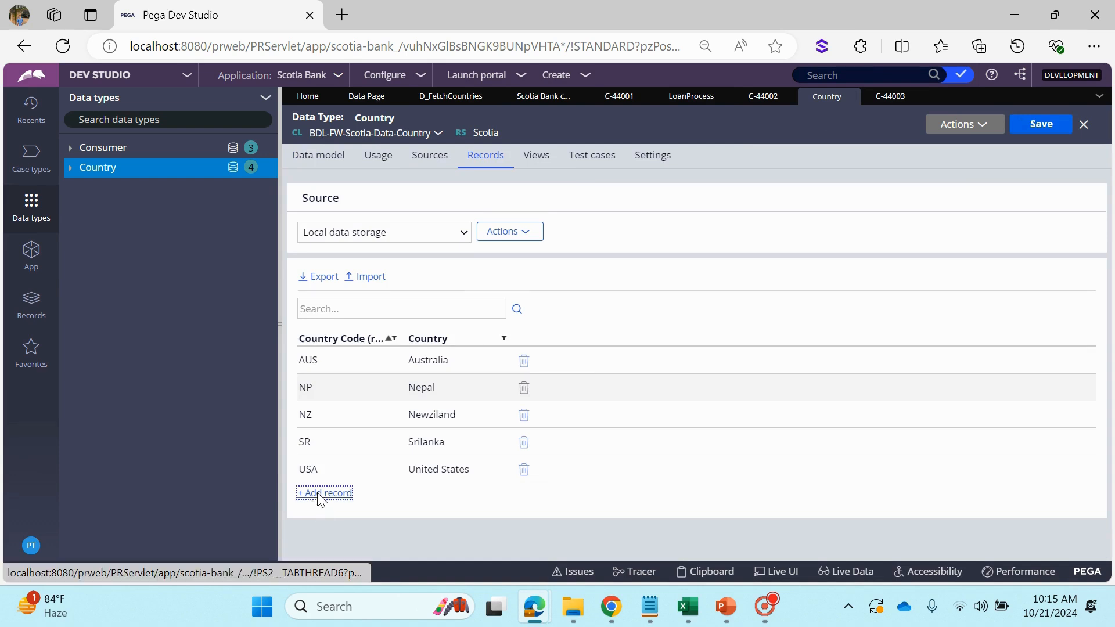
pyautogui.write('IND')
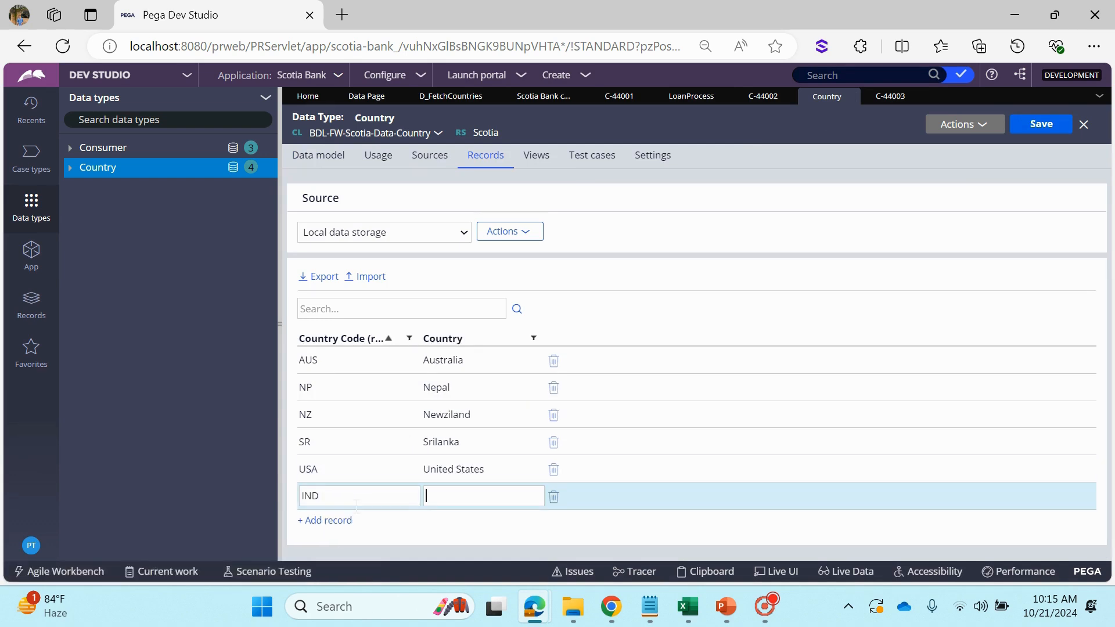
pyautogui.write('India')
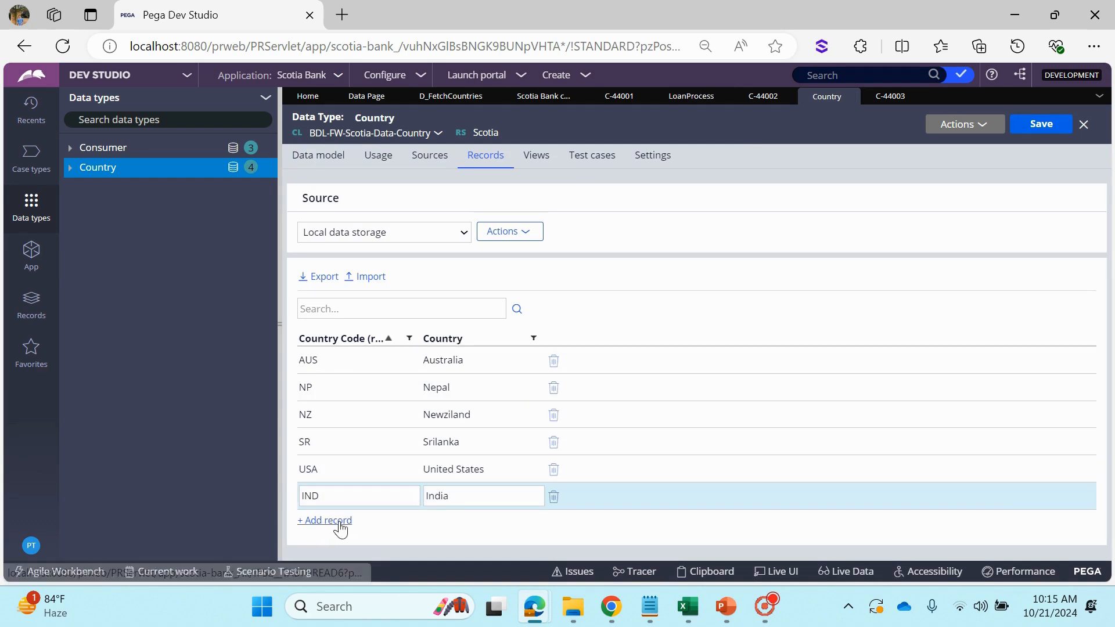
pyautogui.click(339, 521)
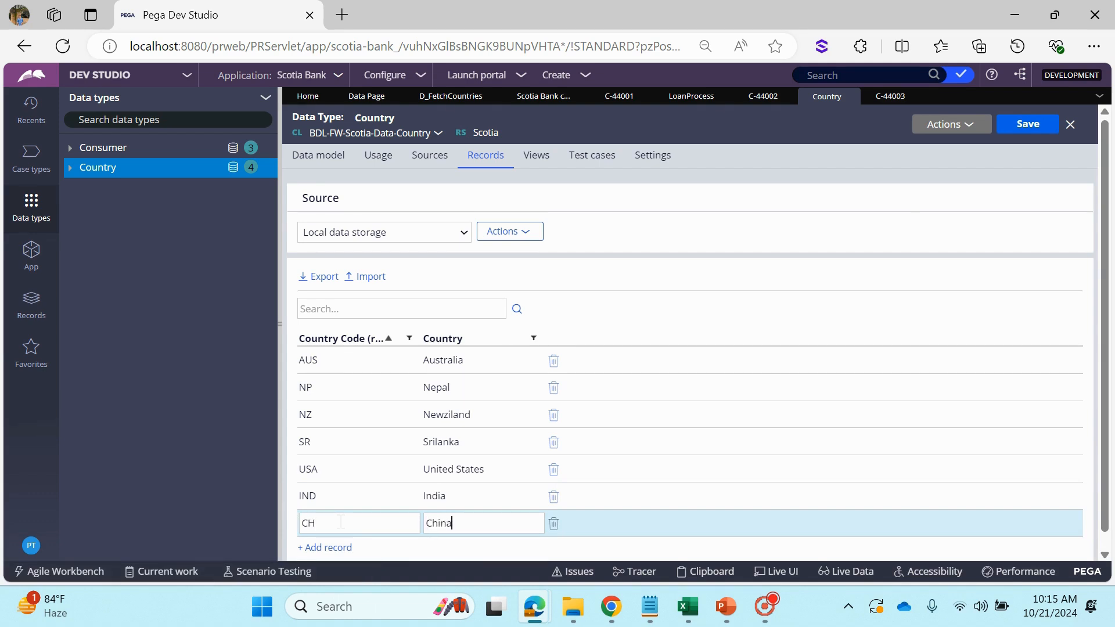
# Commit the China record and check whether case C-44003 offers the added India and China entries among its Country choices
pyautogui.press('Return')
pyautogui.click(883, 96)
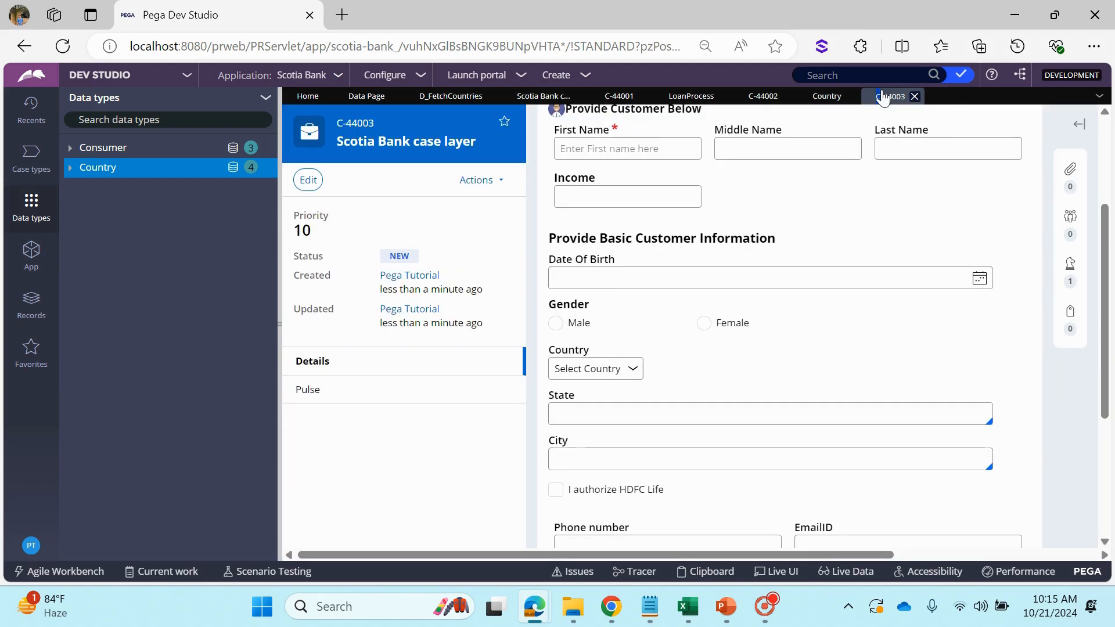
pyautogui.click(632, 370)
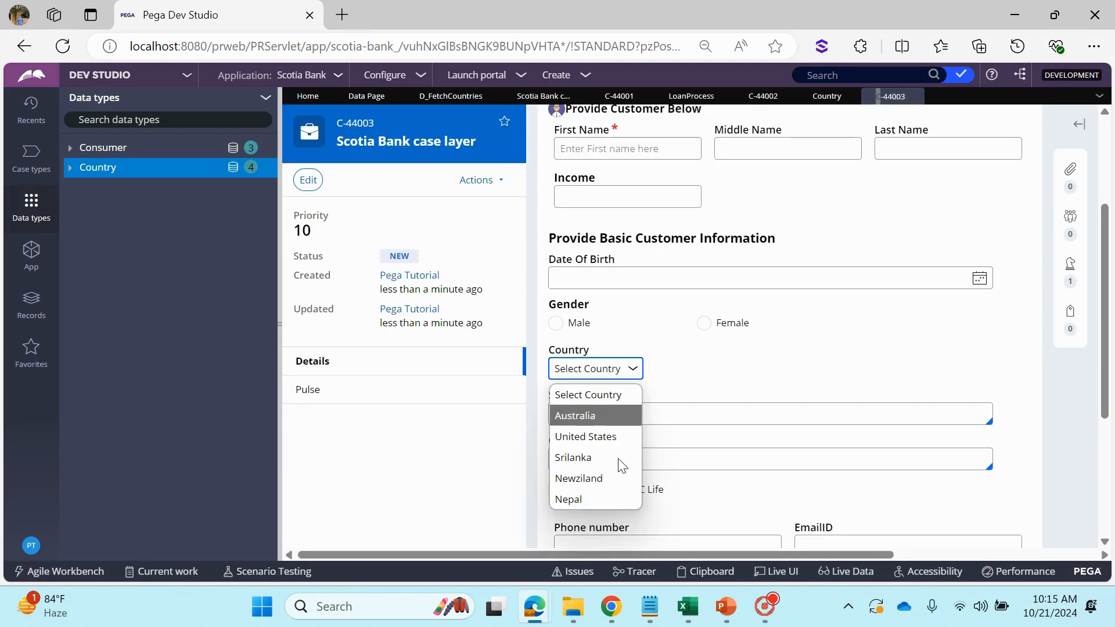
pyautogui.click(743, 383)
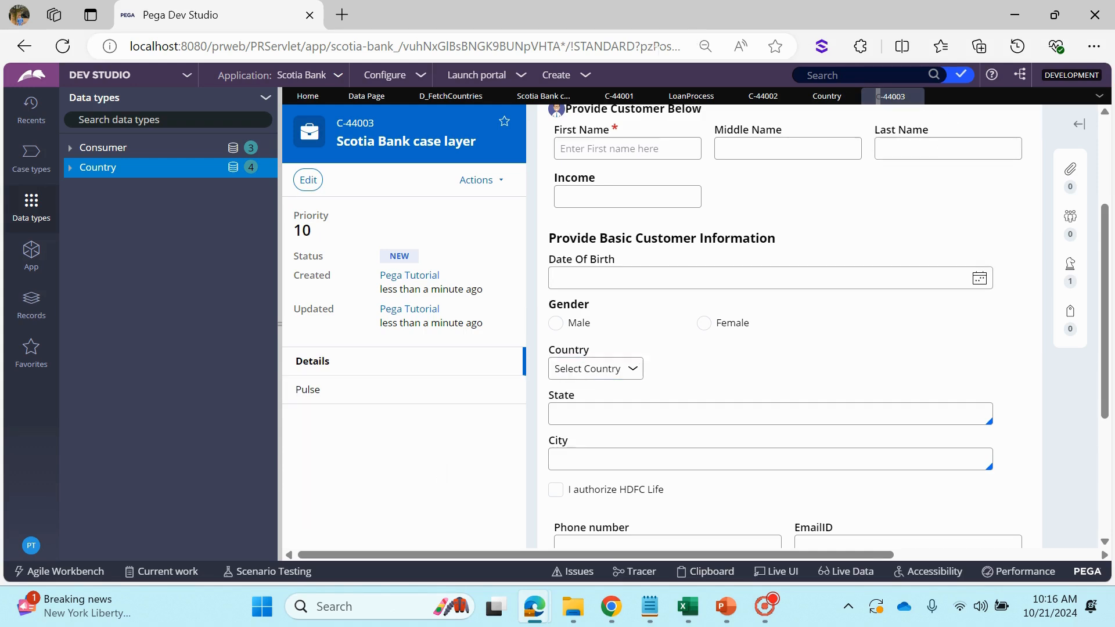
# Set the scope of the D_FetchCountries data page to Requestor and save the rule
pyautogui.click(543, 95)
pyautogui.click(451, 97)
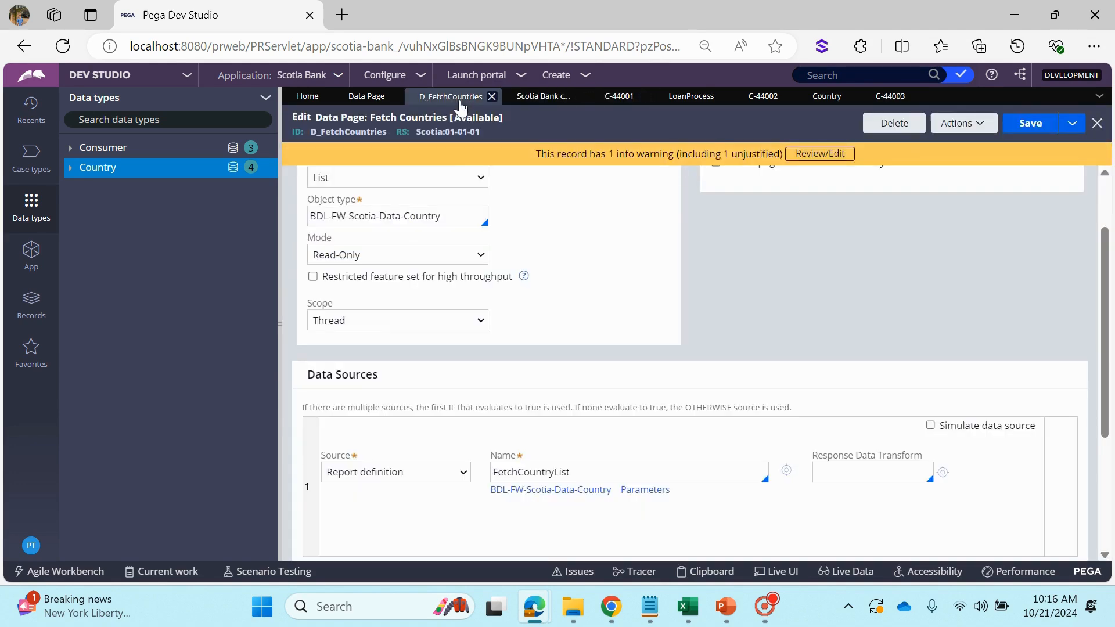
pyautogui.click(380, 326)
pyautogui.click(358, 367)
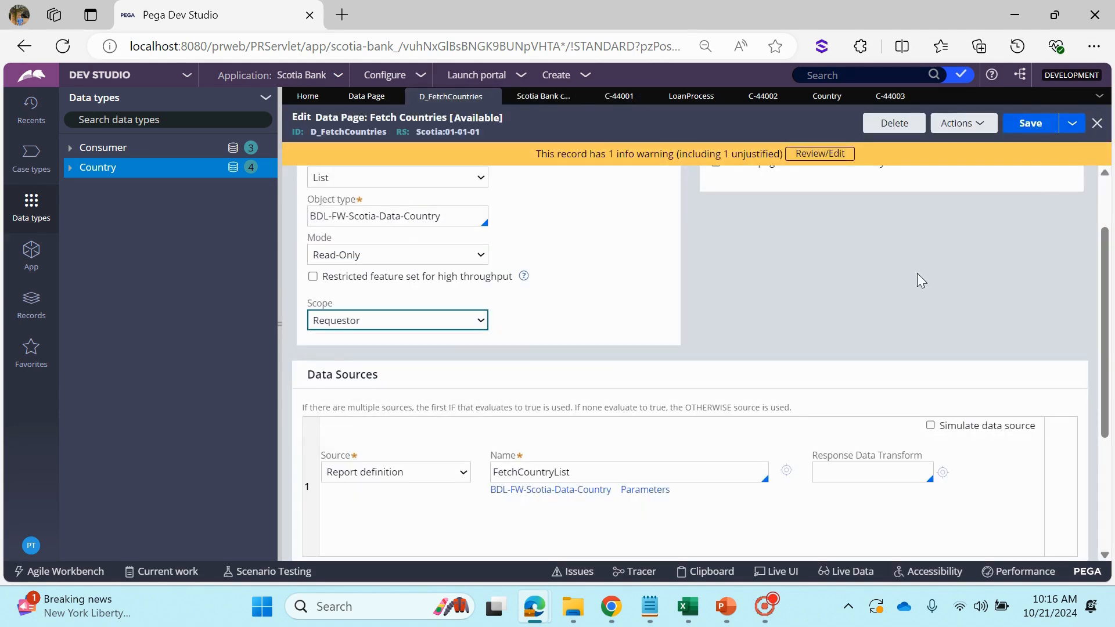
pyautogui.click(1034, 136)
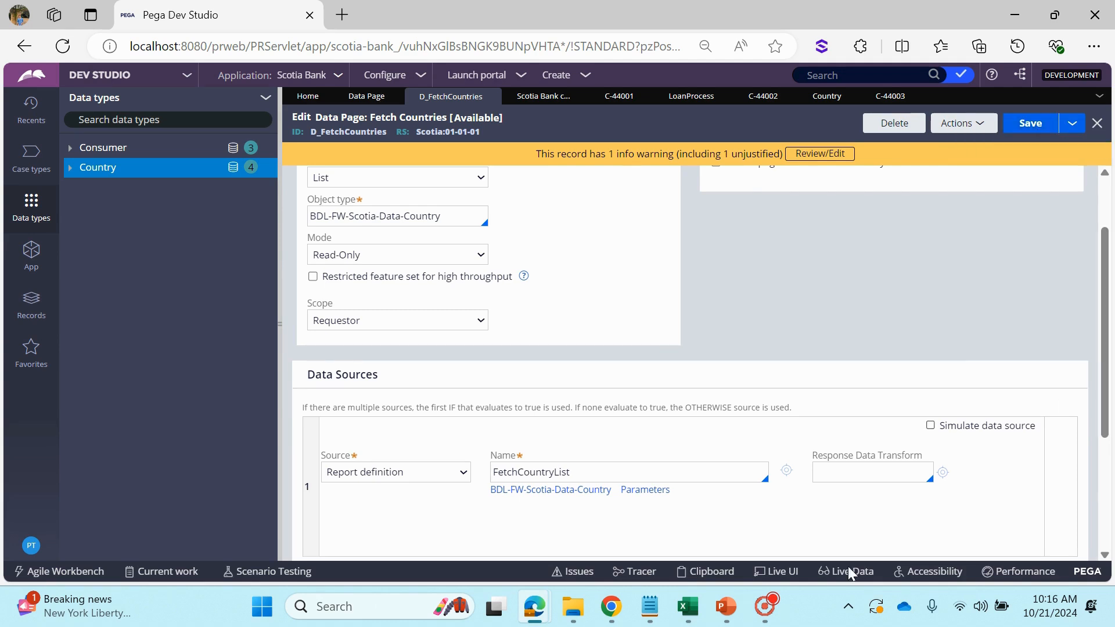
# Switch to the PowerPoint presentation and examine the requestor level in the data page scopes diagram
pyautogui.click(733, 614)
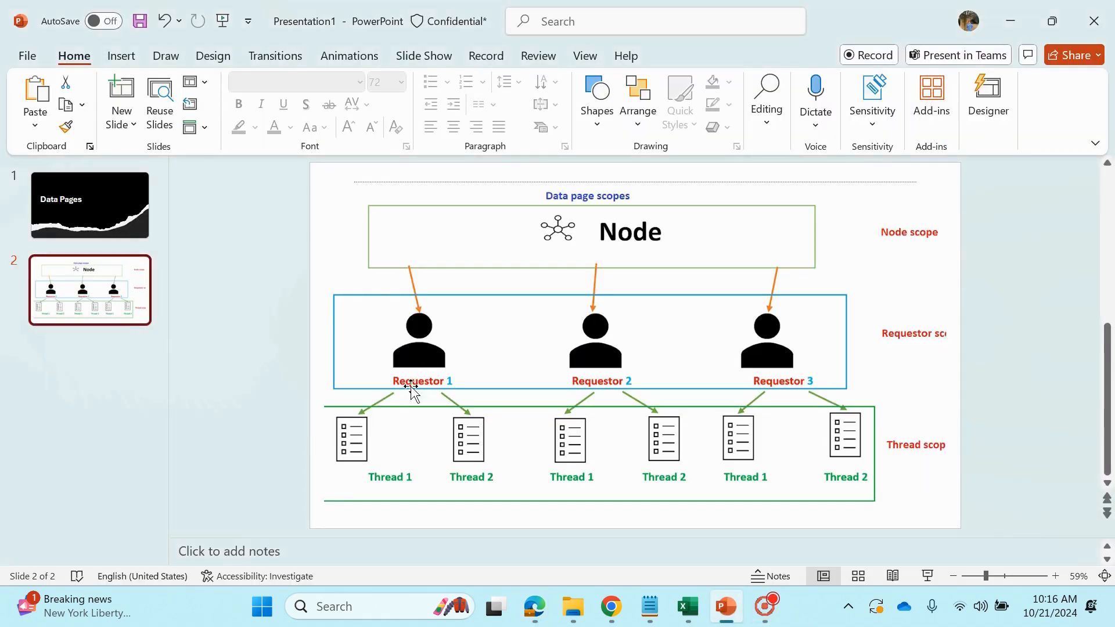
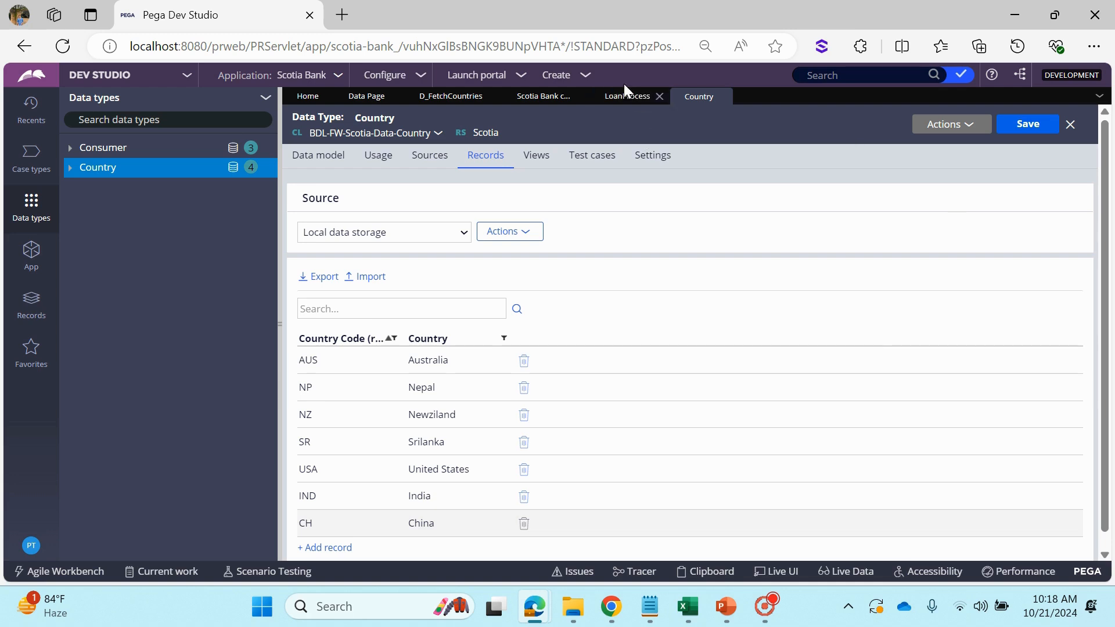
# Run the LoanProcess flow to create a new case and check which entries its Country field offers
pyautogui.click(605, 95)
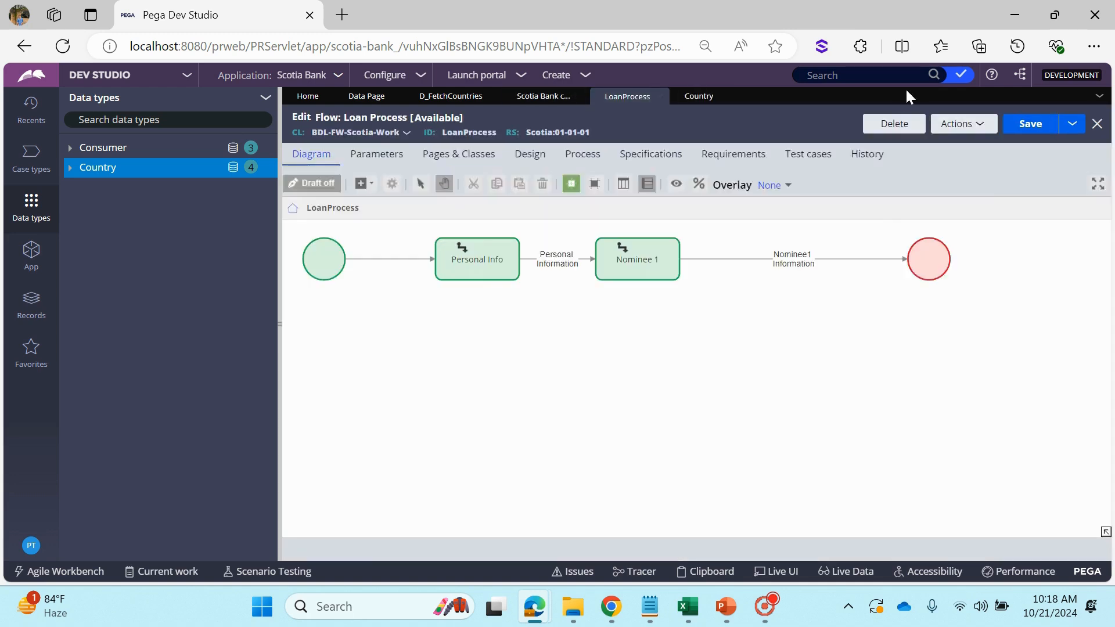
pyautogui.click(957, 126)
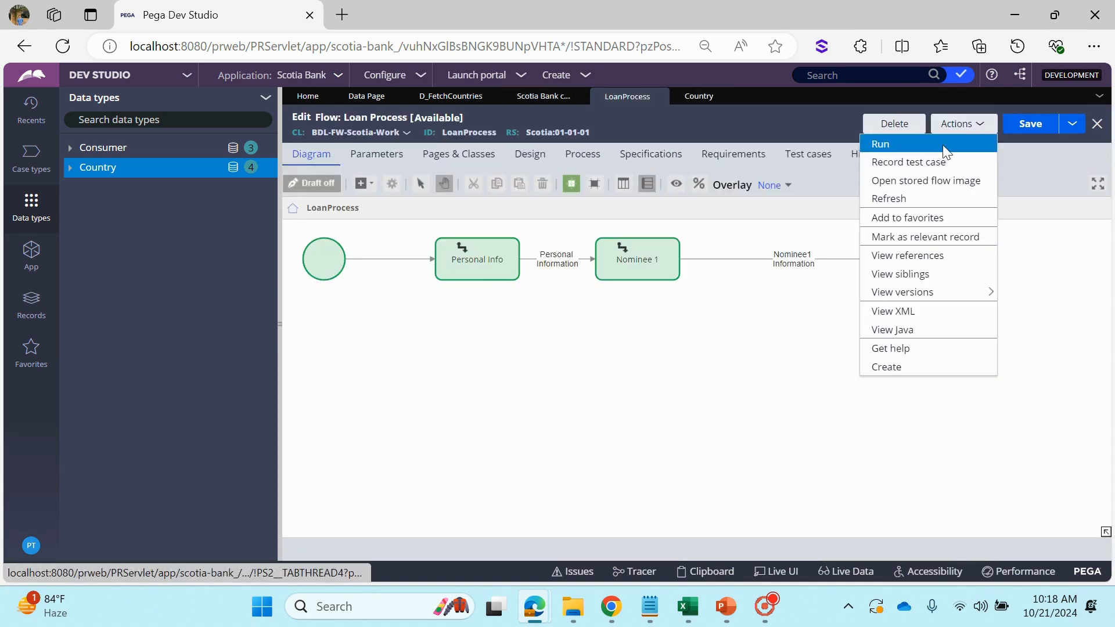
pyautogui.click(945, 152)
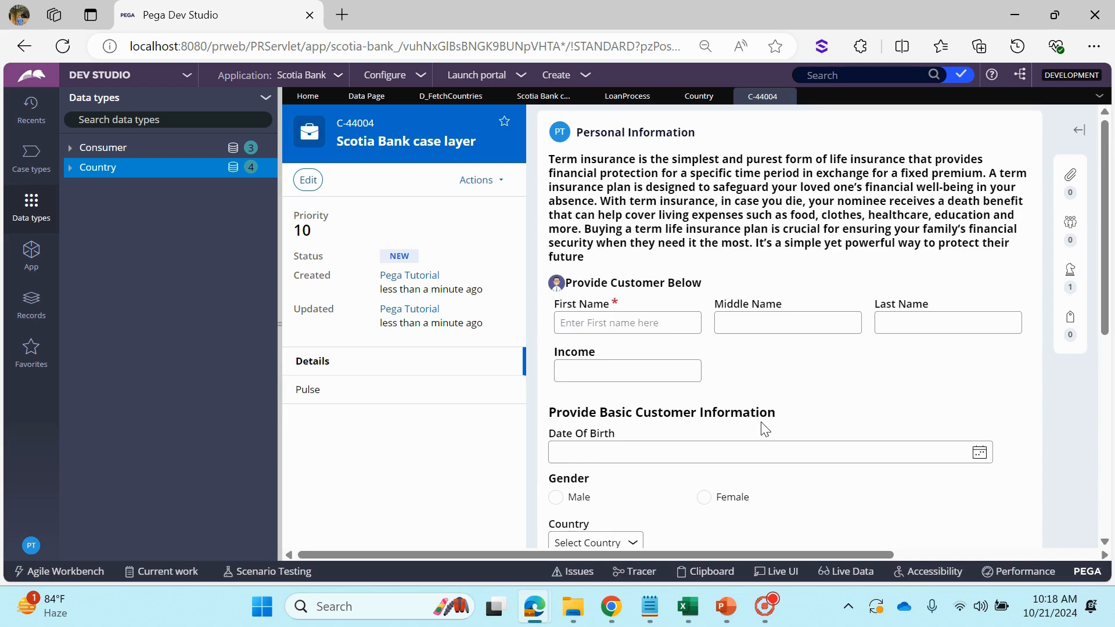
pyautogui.scroll(-2, 764, 428)
pyautogui.scroll(-3, 604, 455)
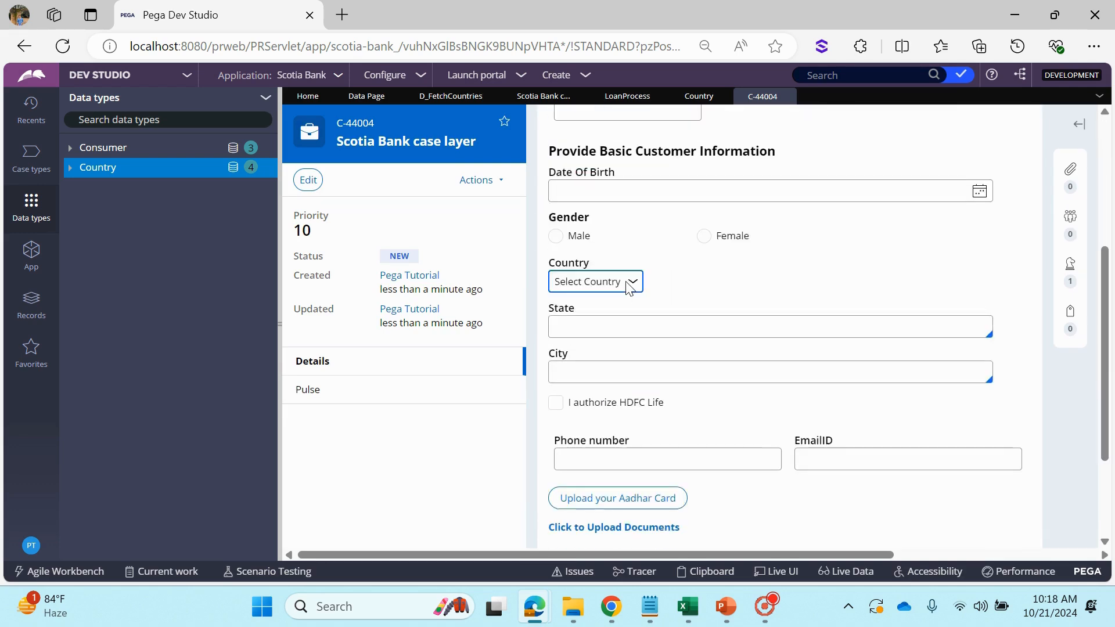
pyautogui.click(628, 283)
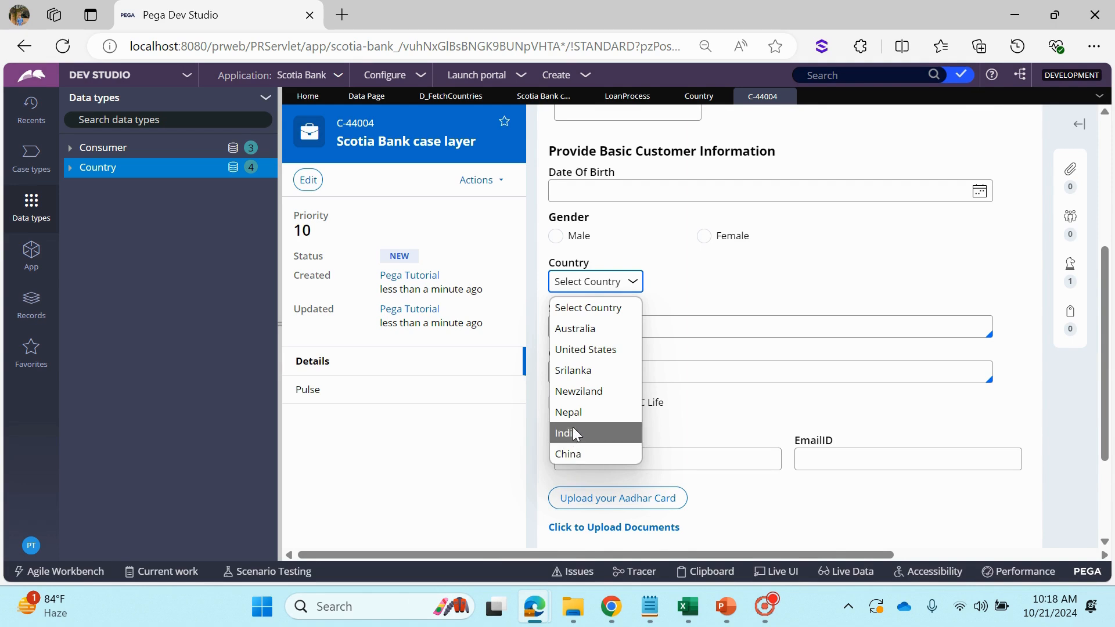
pyautogui.click(760, 294)
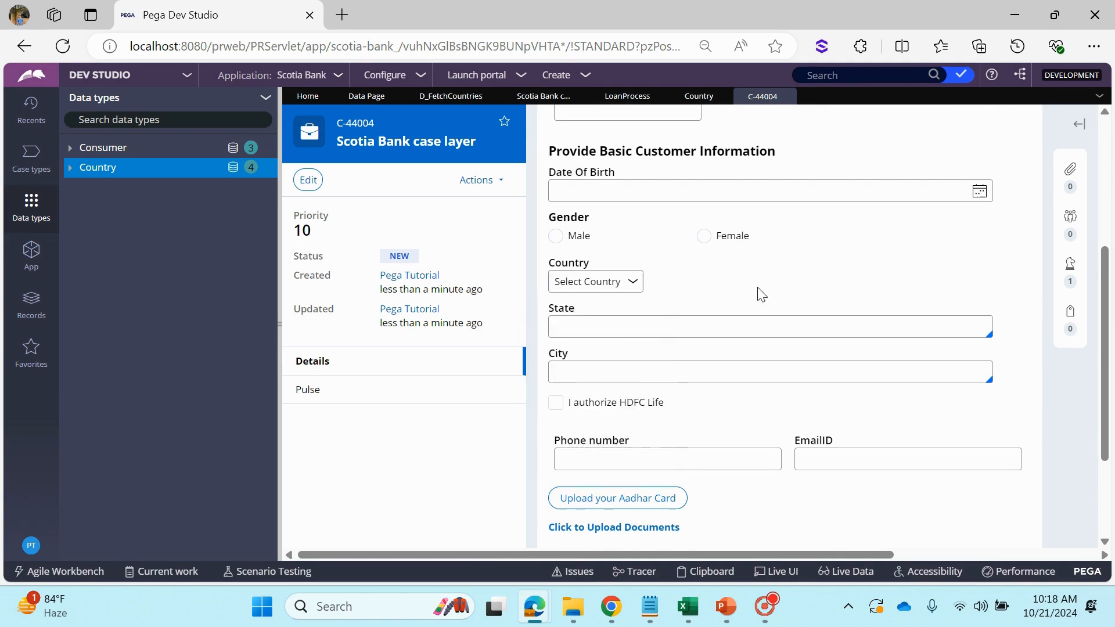
# Delete the China and Nepal records from the Country data type and recheck the Country choices in case C-44004
pyautogui.click(525, 105)
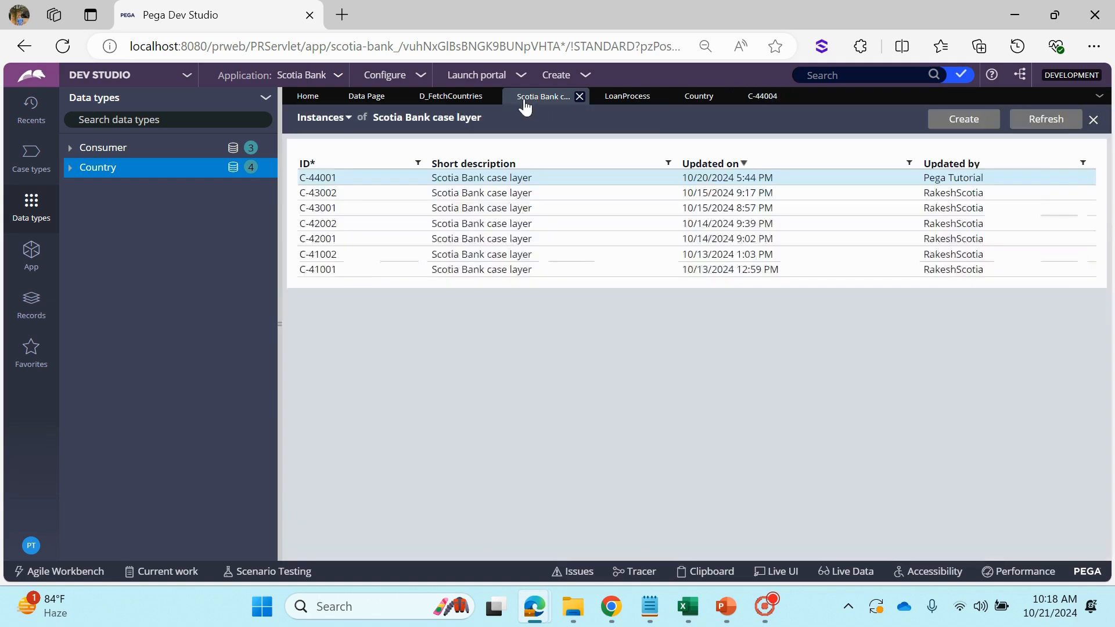
pyautogui.click(698, 99)
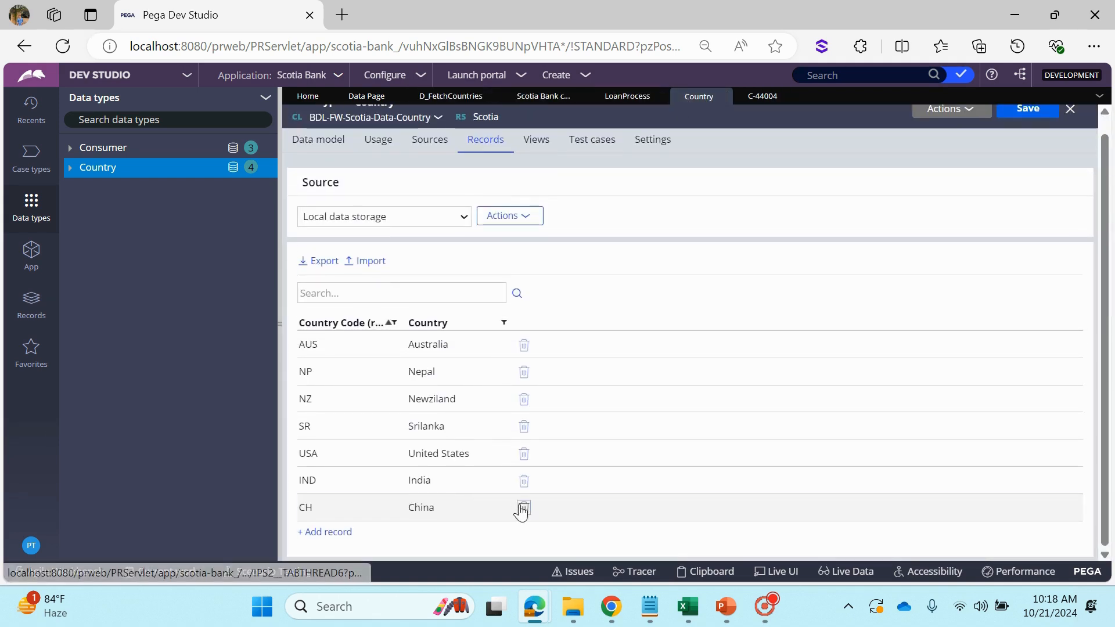
pyautogui.click(523, 523)
pyautogui.click(524, 388)
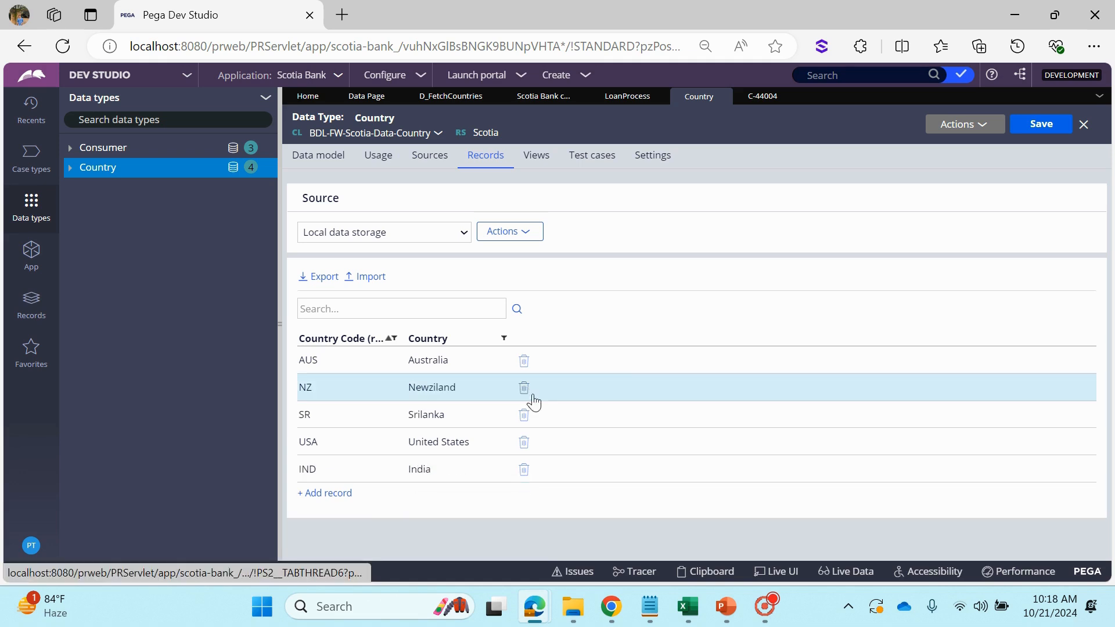
pyautogui.click(762, 98)
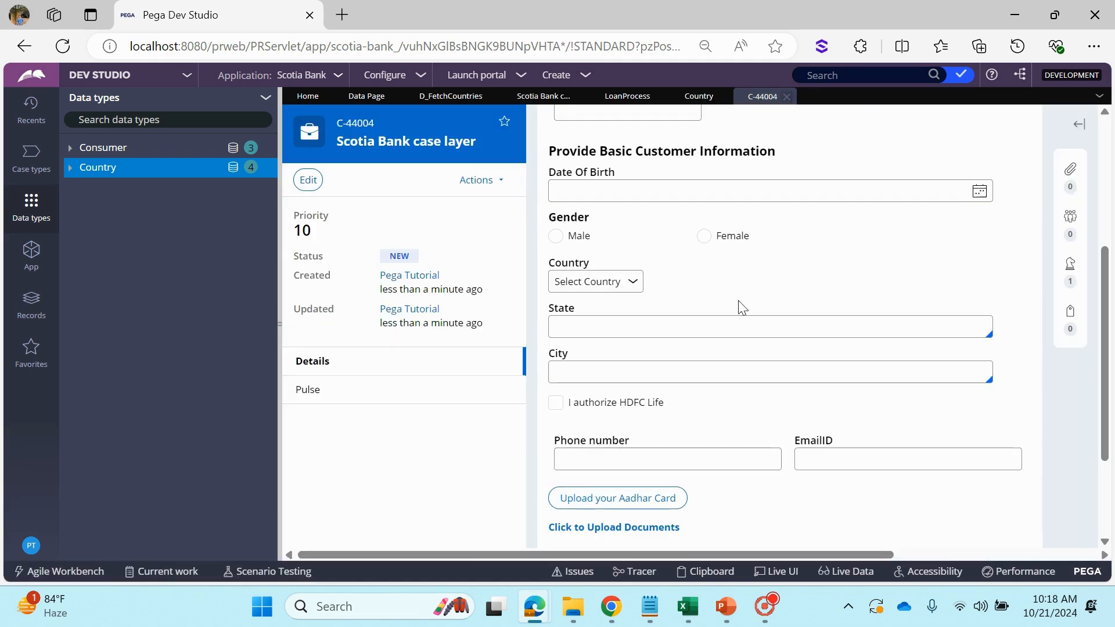
pyautogui.click(592, 282)
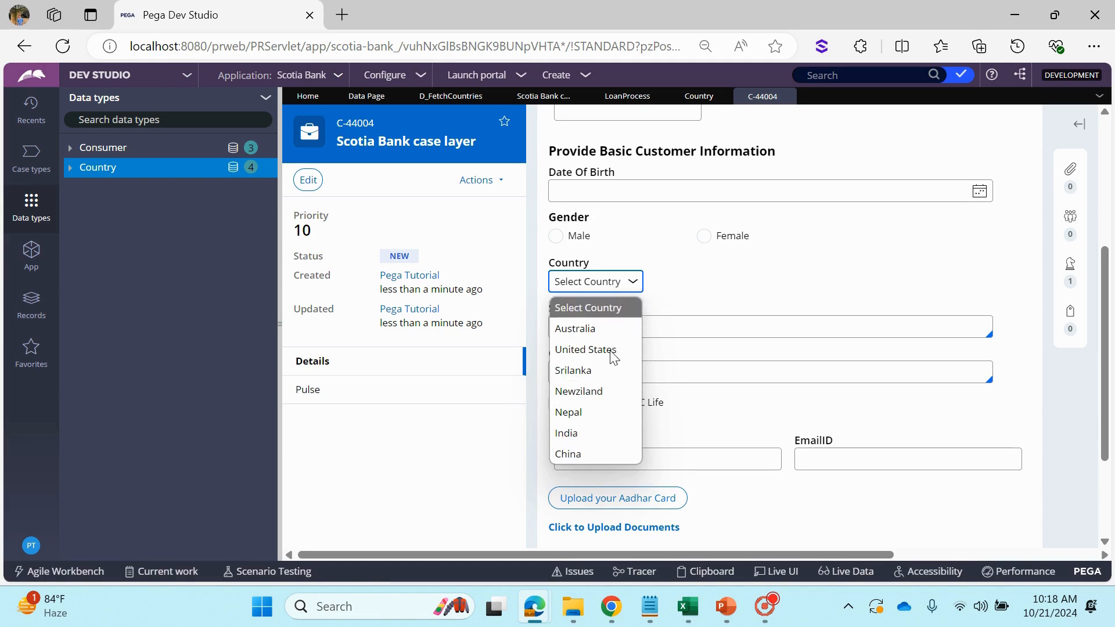
# Run the LoanProcess flow again and check whether the new case still offers the deleted China and Nepal entries under Country
pyautogui.click(627, 97)
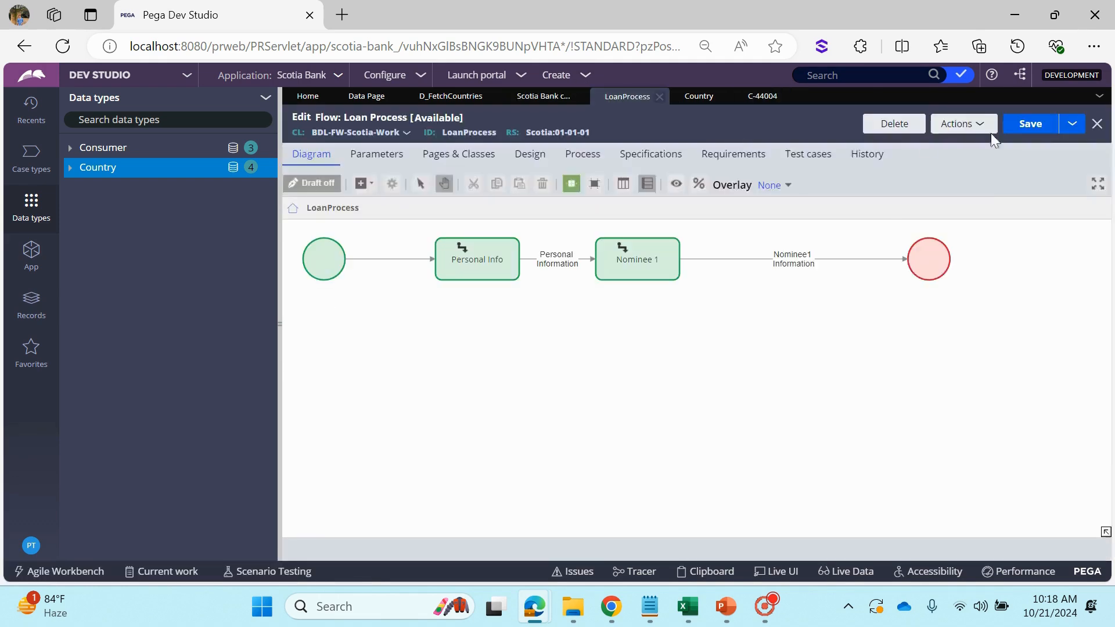
pyautogui.click(981, 124)
pyautogui.click(983, 145)
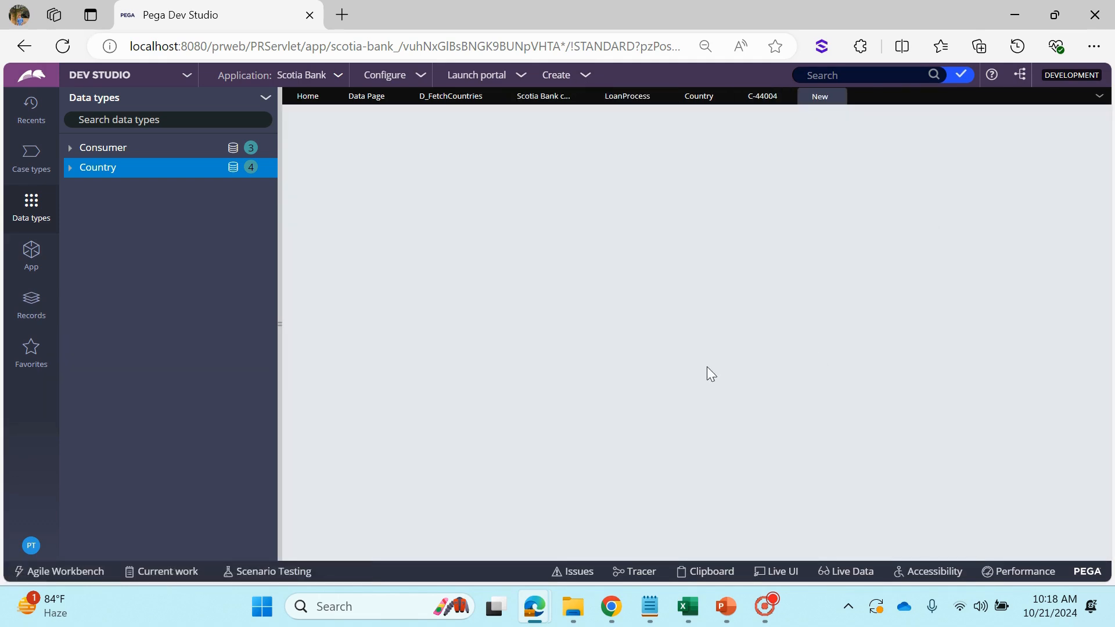
pyautogui.scroll(-3, 754, 386)
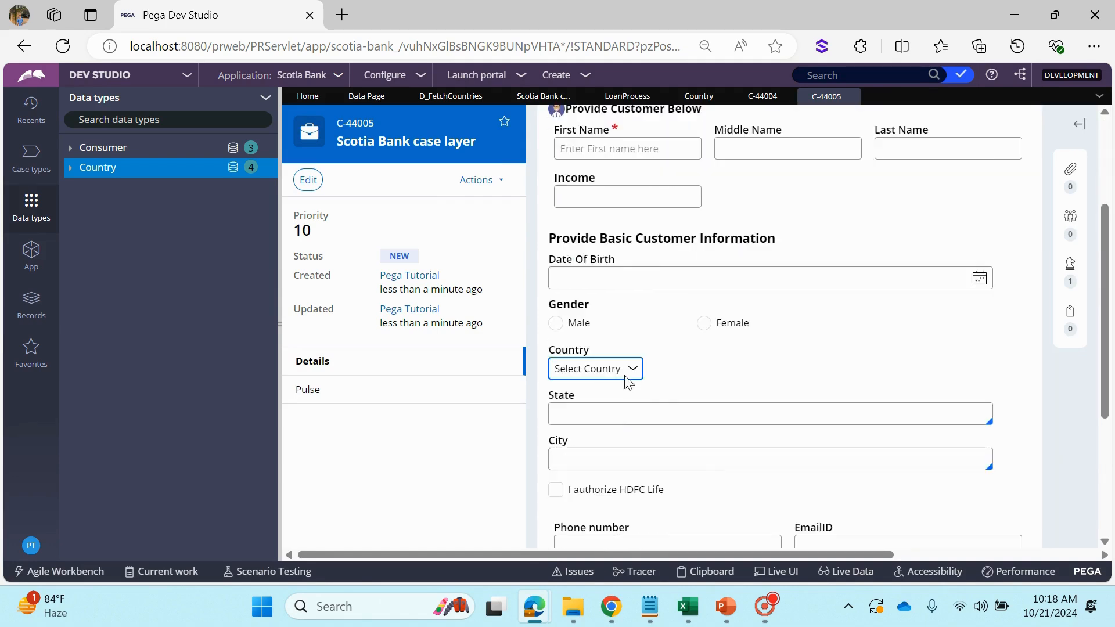
pyautogui.click(627, 369)
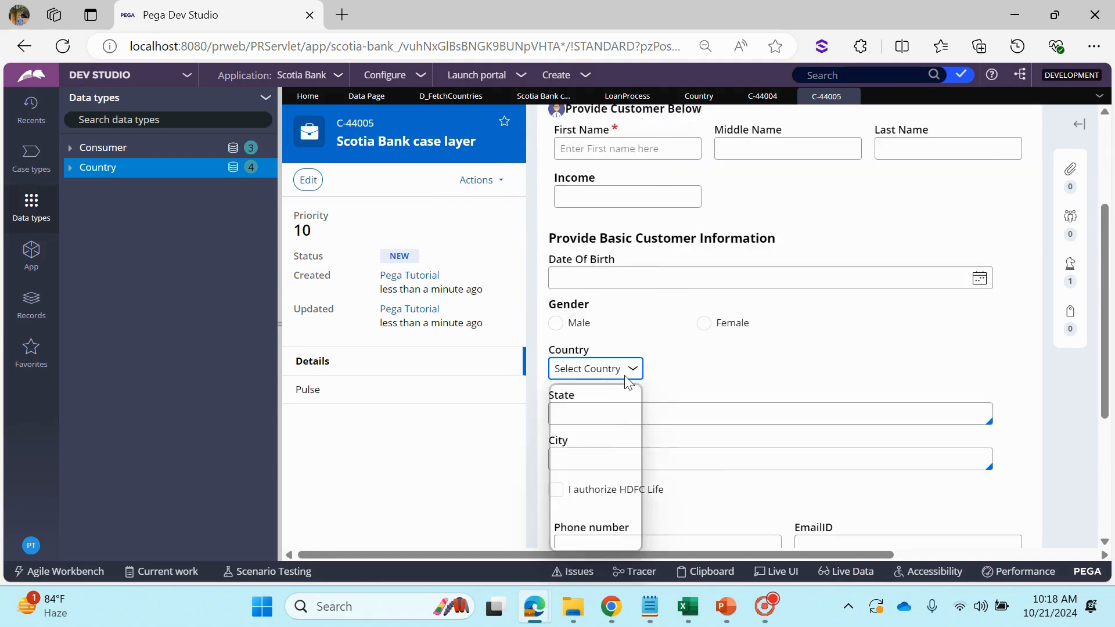
pyautogui.click(758, 370)
# Create one more case from the LoanProcess flow and inspect its Country choices for the deleted records
pyautogui.click(627, 96)
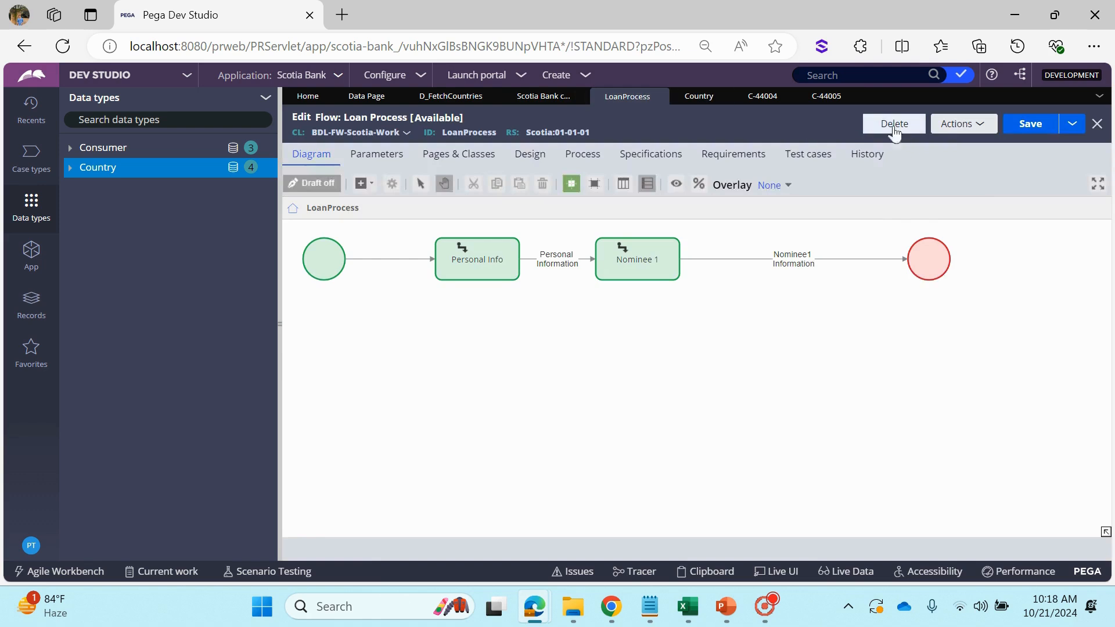
pyautogui.click(952, 124)
pyautogui.click(946, 141)
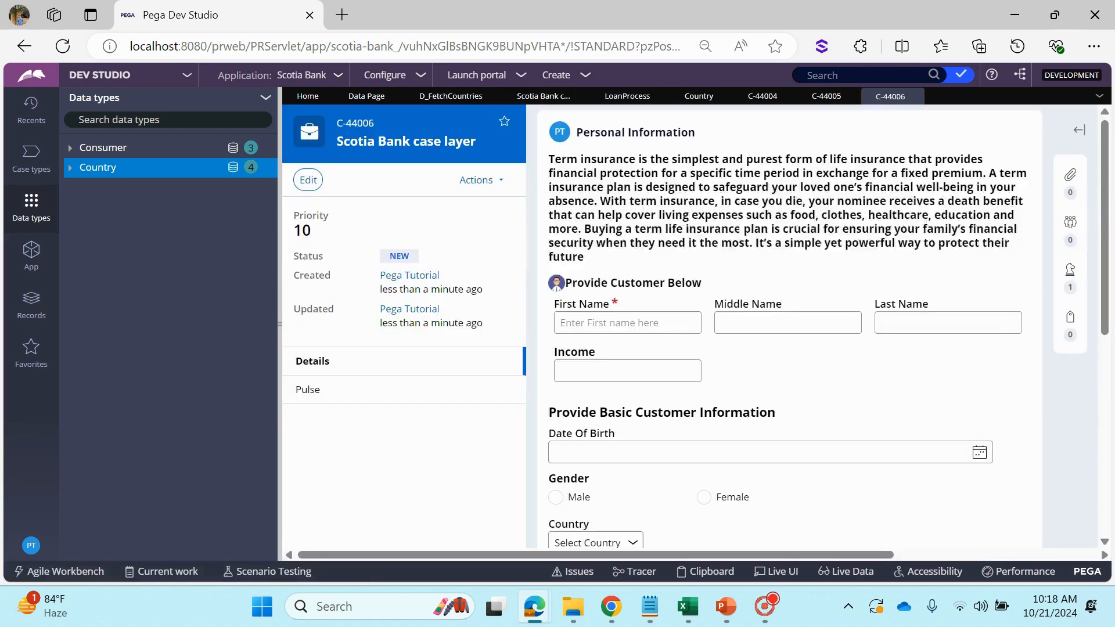
pyautogui.scroll(-5, 607, 286)
pyautogui.click(605, 283)
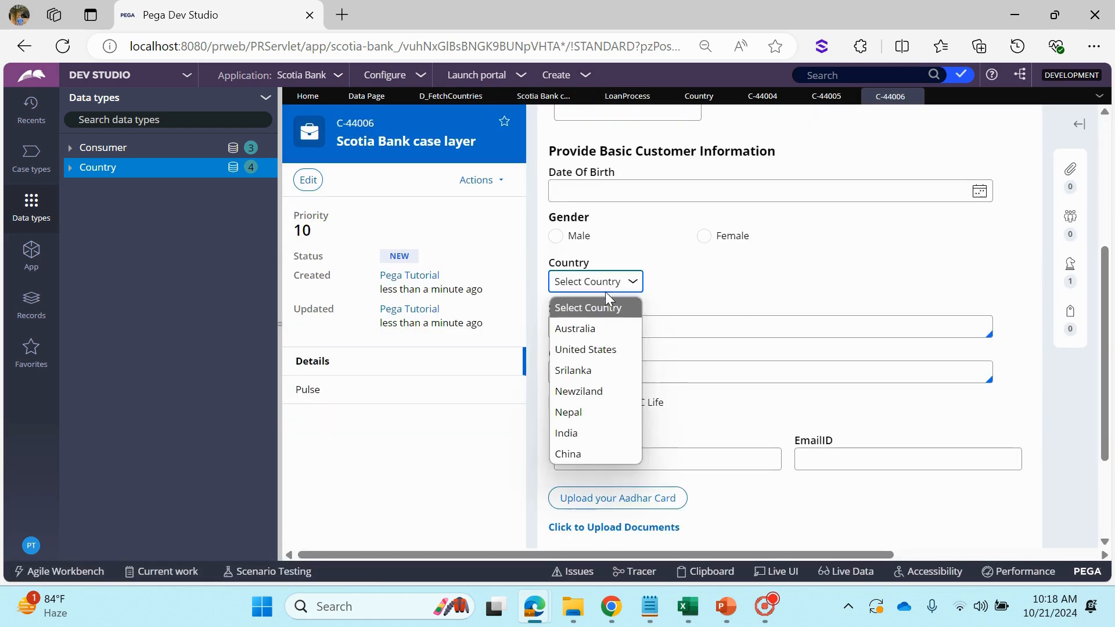
pyautogui.click(742, 284)
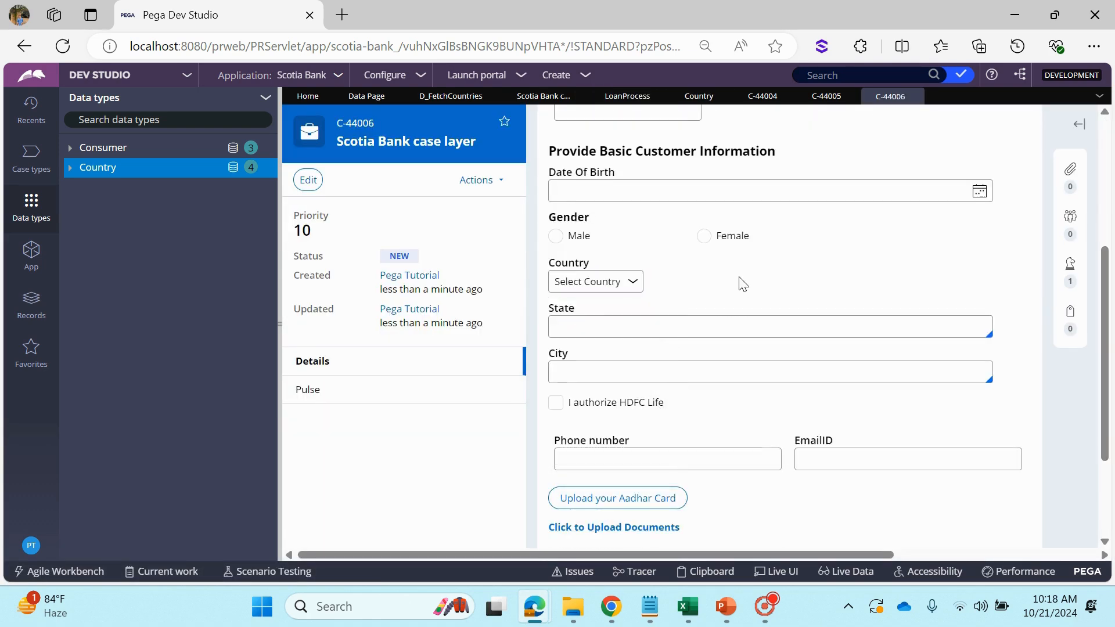
# Review the D_FetchCountries scope setting and the remaining Country records, and return to case C-44006
pyautogui.click(451, 95)
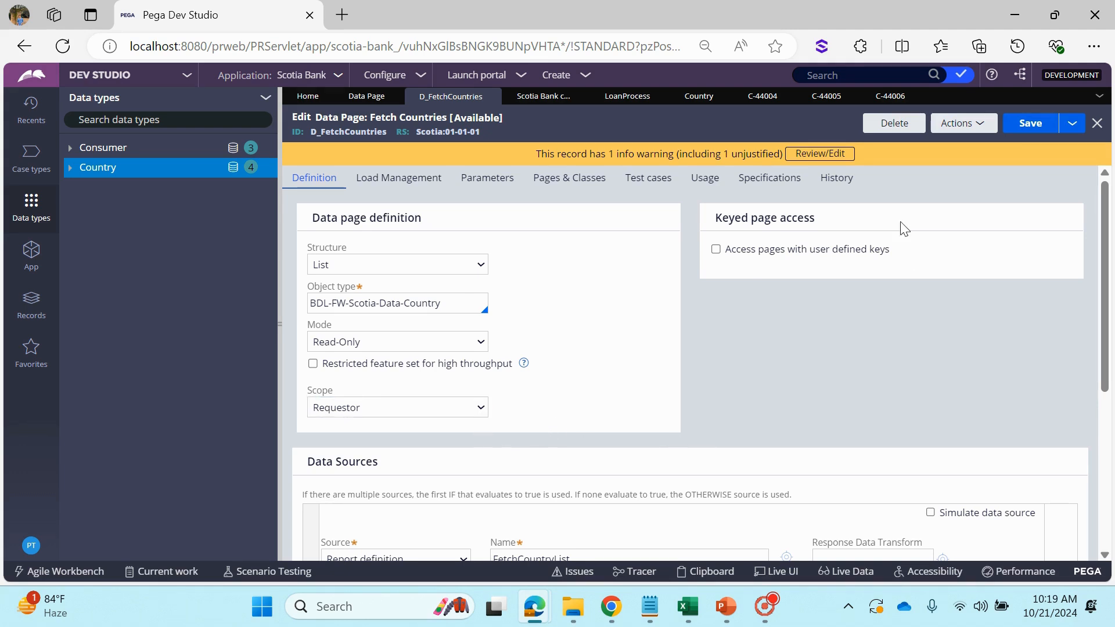
pyautogui.click(620, 96)
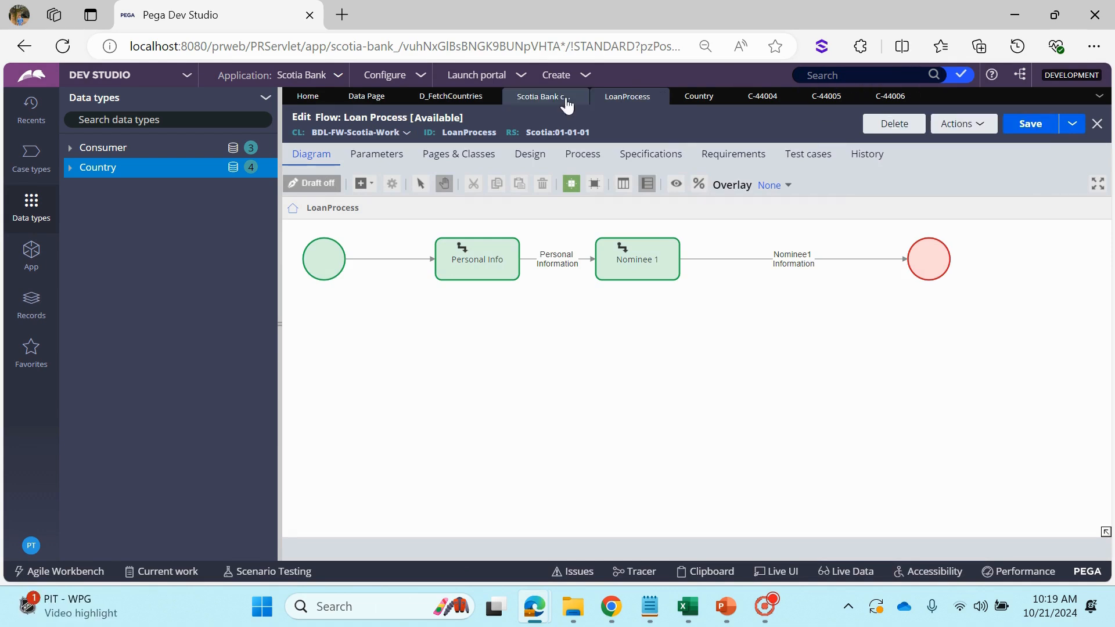
pyautogui.click(522, 98)
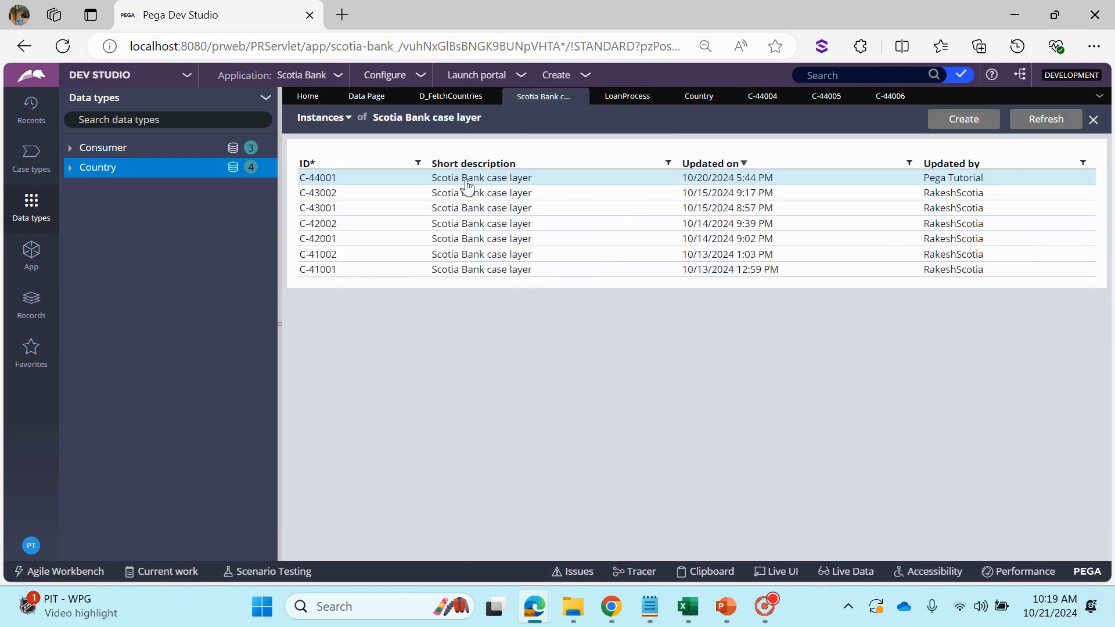
pyautogui.click(355, 98)
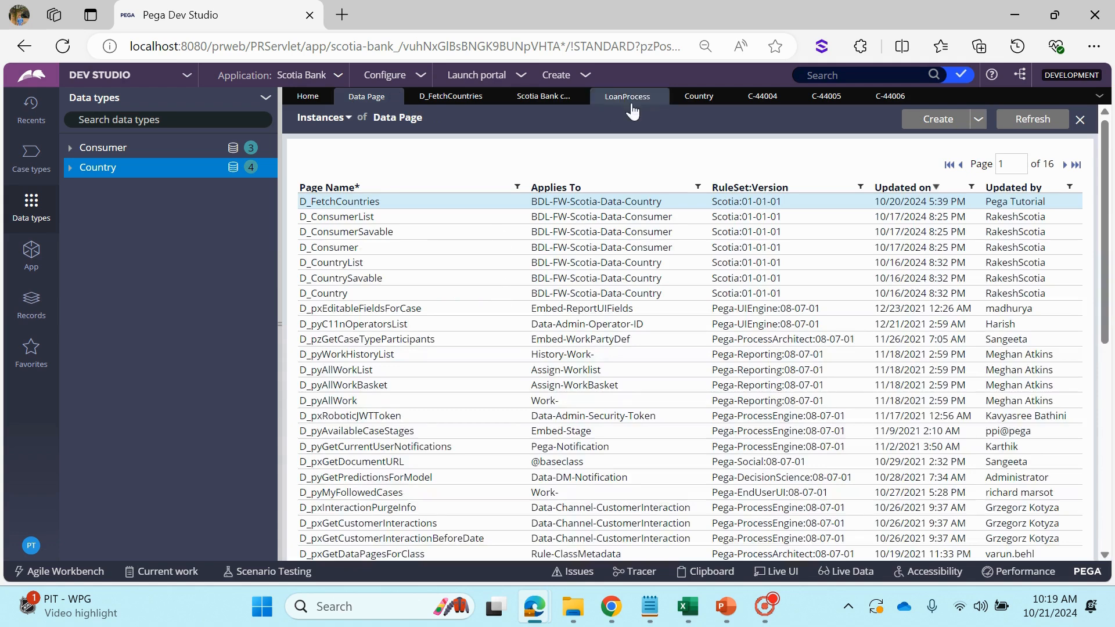
pyautogui.click(702, 98)
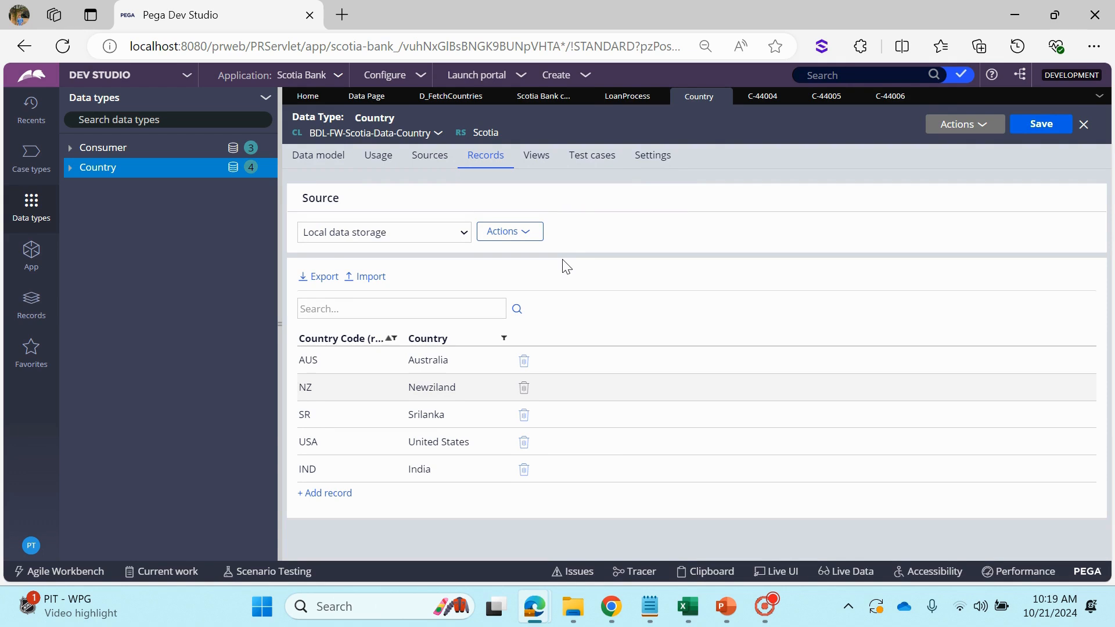
pyautogui.click(890, 96)
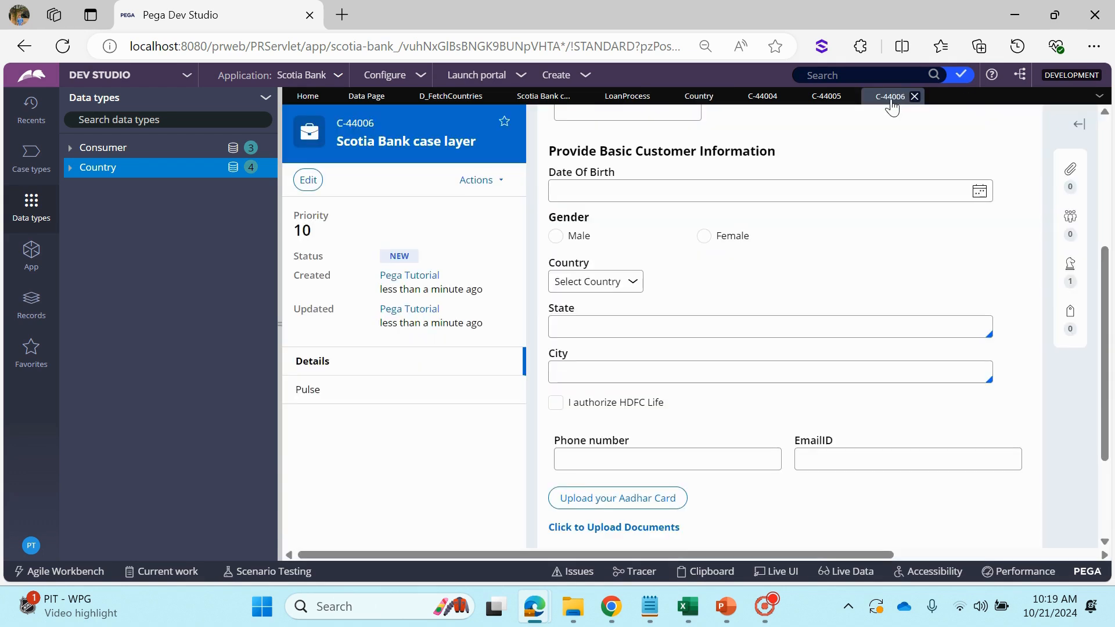
# Open the Clipboard viewer for case C-44006 and look through its list of threads
pyautogui.click(696, 574)
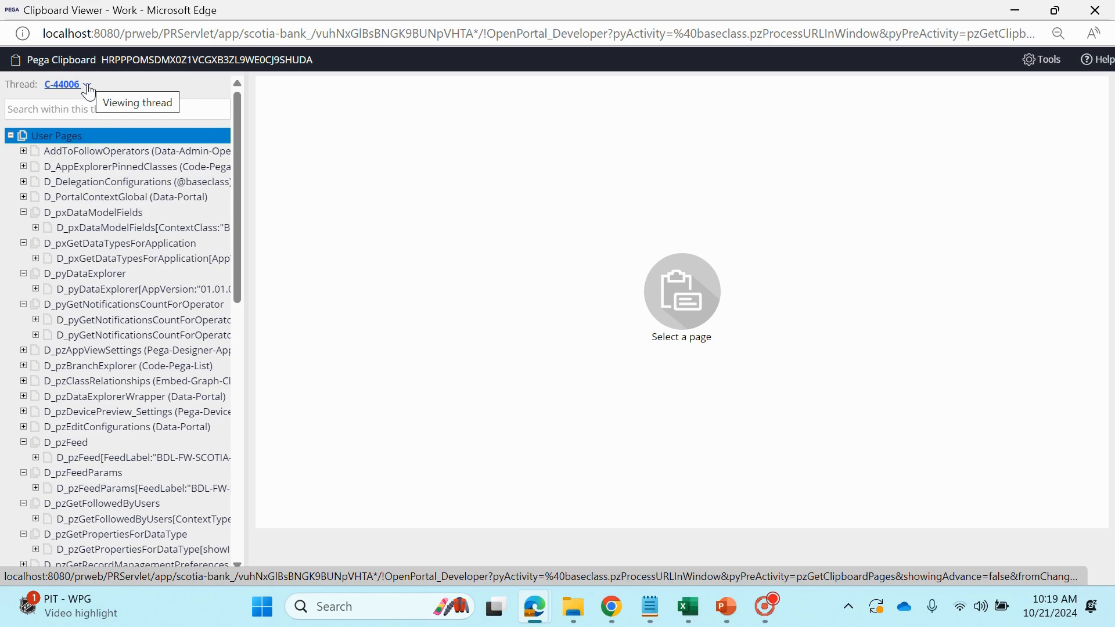
pyautogui.click(87, 87)
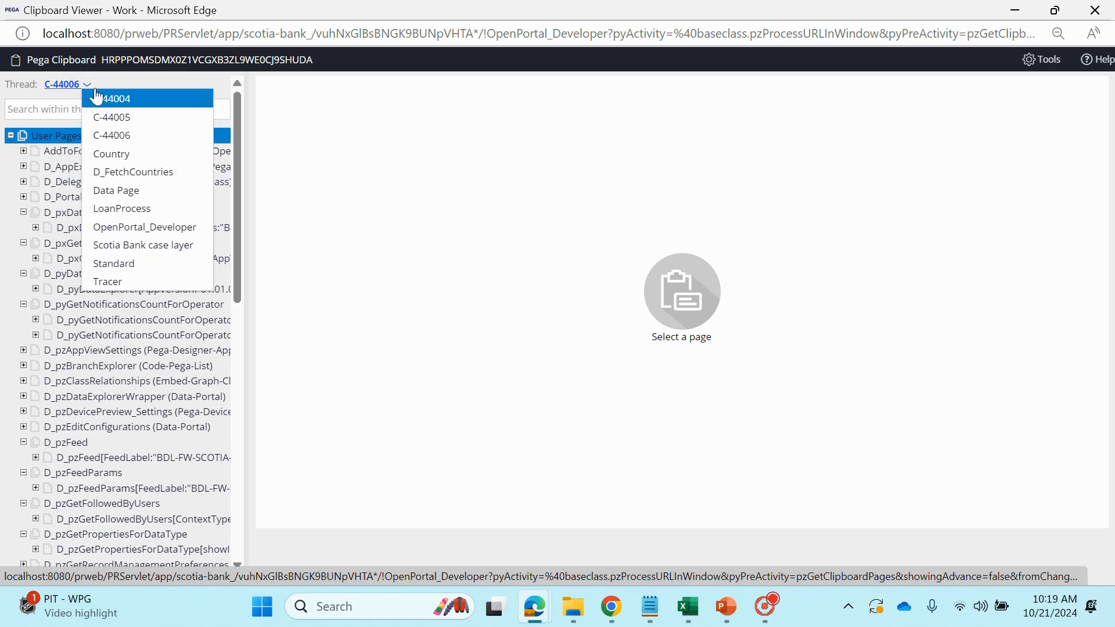
pyautogui.click(436, 221)
pyautogui.scroll(-5, 124, 367)
pyautogui.scroll(-2, 116, 349)
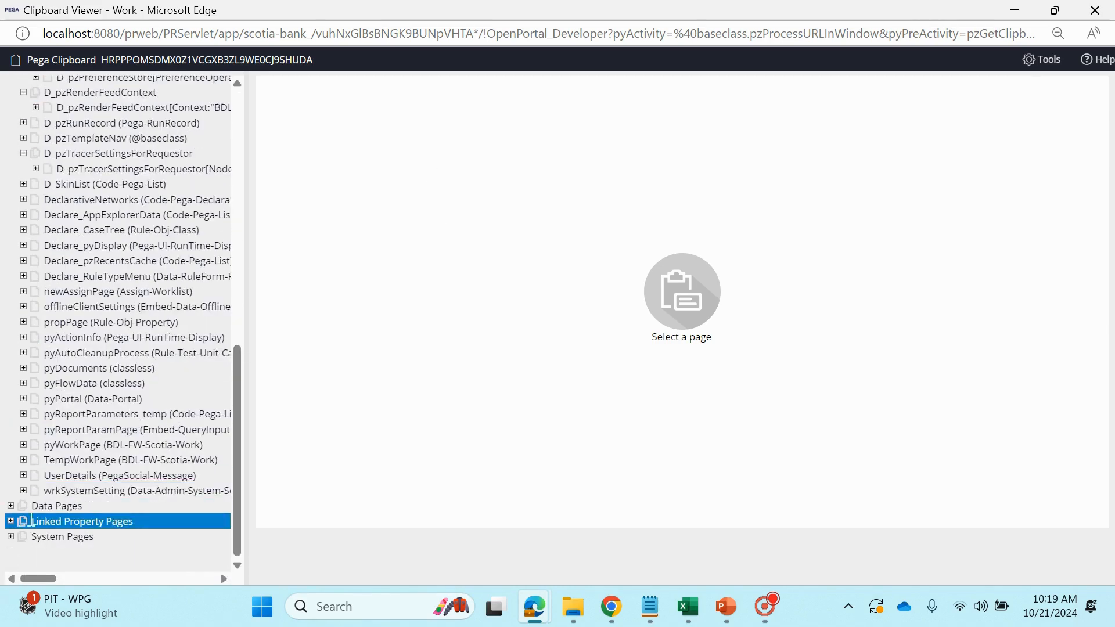
# Expand the Requestor data pages in the clipboard and examine the pxResults entries of D_FetchCountries
pyautogui.click(10, 504)
pyautogui.scroll(-1, 33, 473)
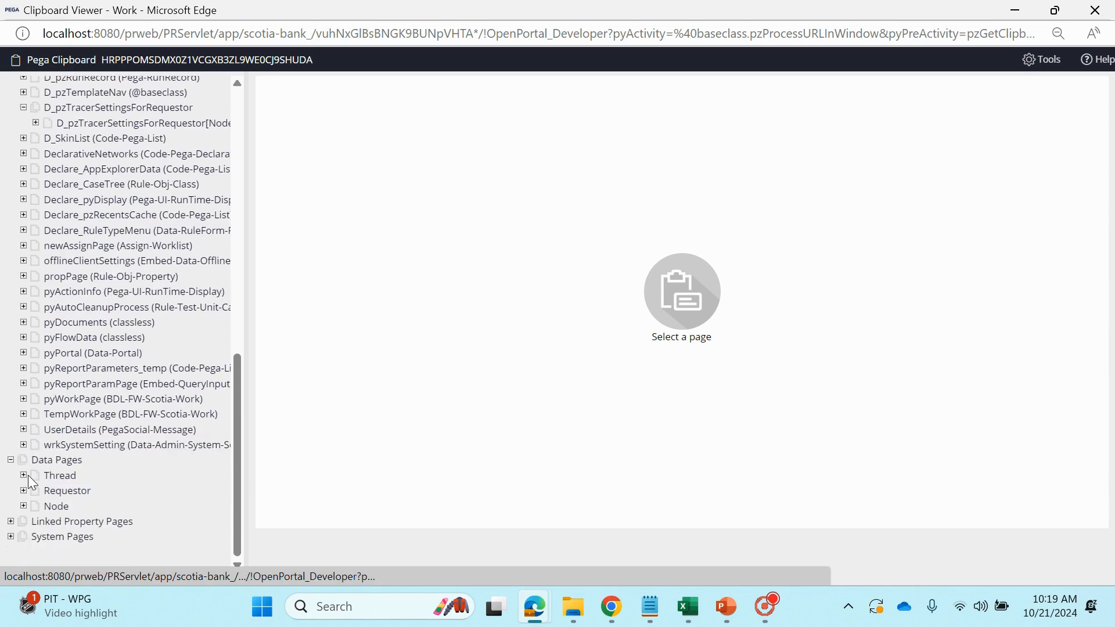
pyautogui.click(23, 490)
pyautogui.scroll(-2, 96, 463)
pyautogui.scroll(-4, 96, 463)
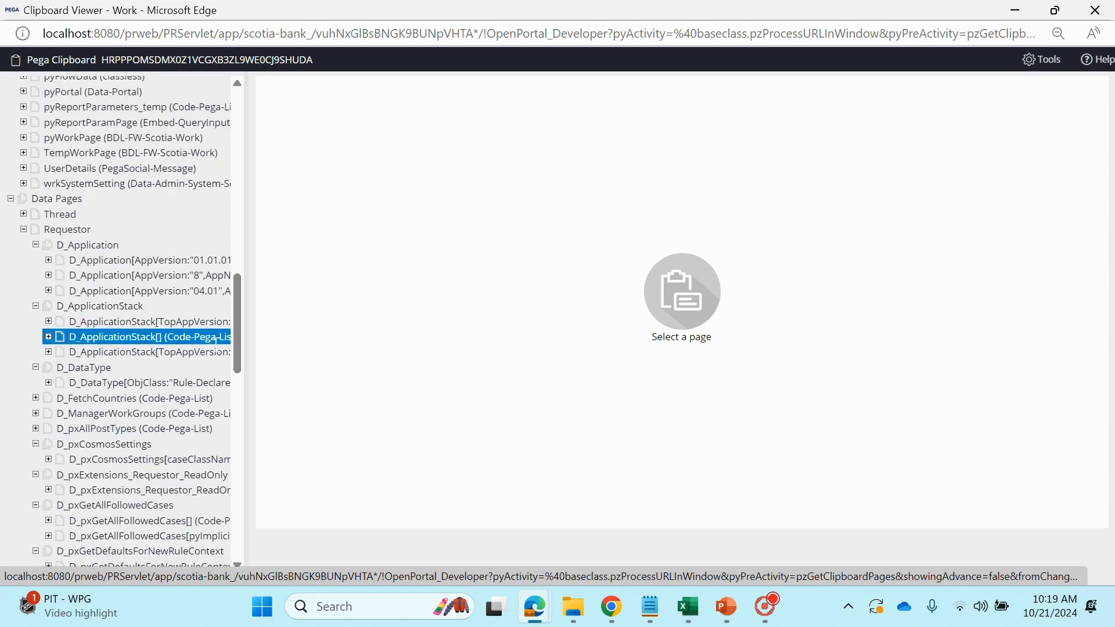
pyautogui.click(36, 398)
pyautogui.scroll(-4, 37, 394)
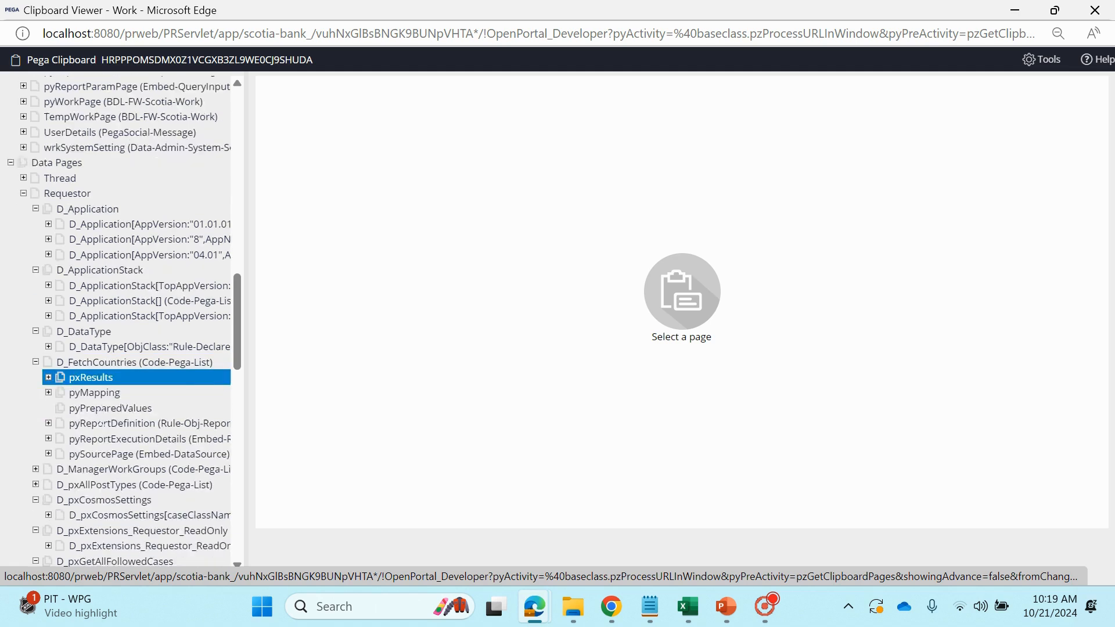
pyautogui.click(49, 239)
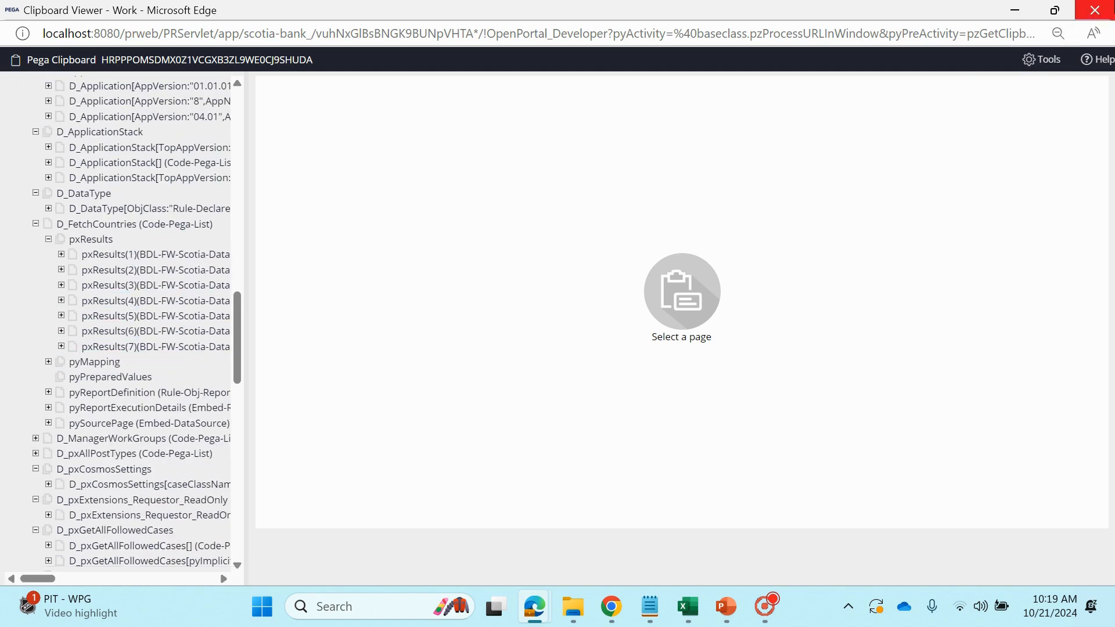
# Close the Clipboard viewer and reopen the D_FetchCountries data page definition to review its scope
pyautogui.click(1095, 10)
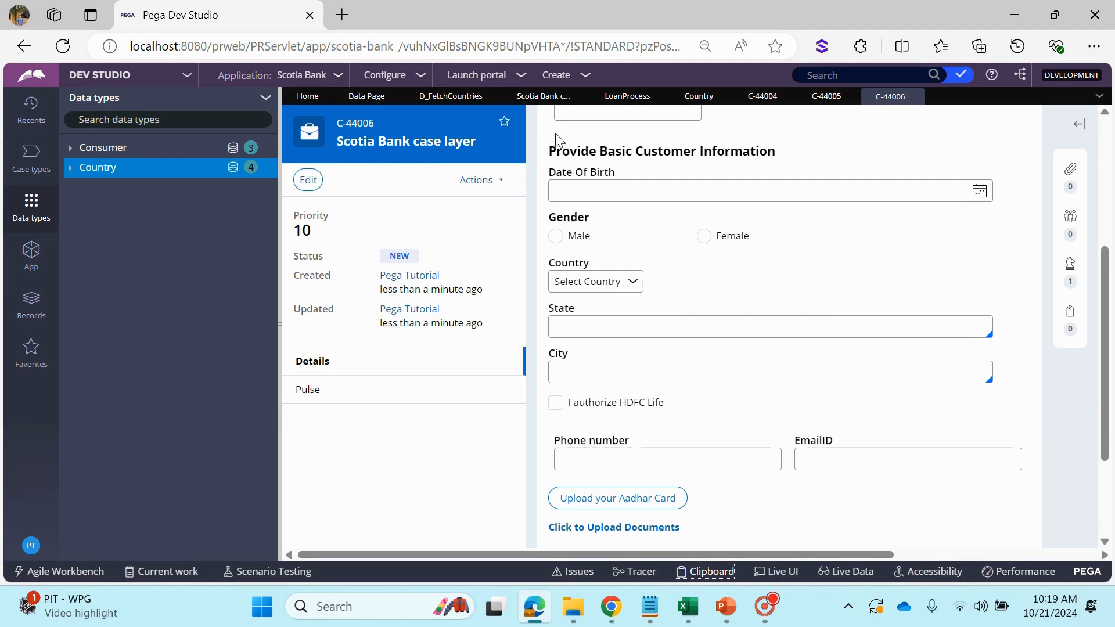
pyautogui.click(521, 103)
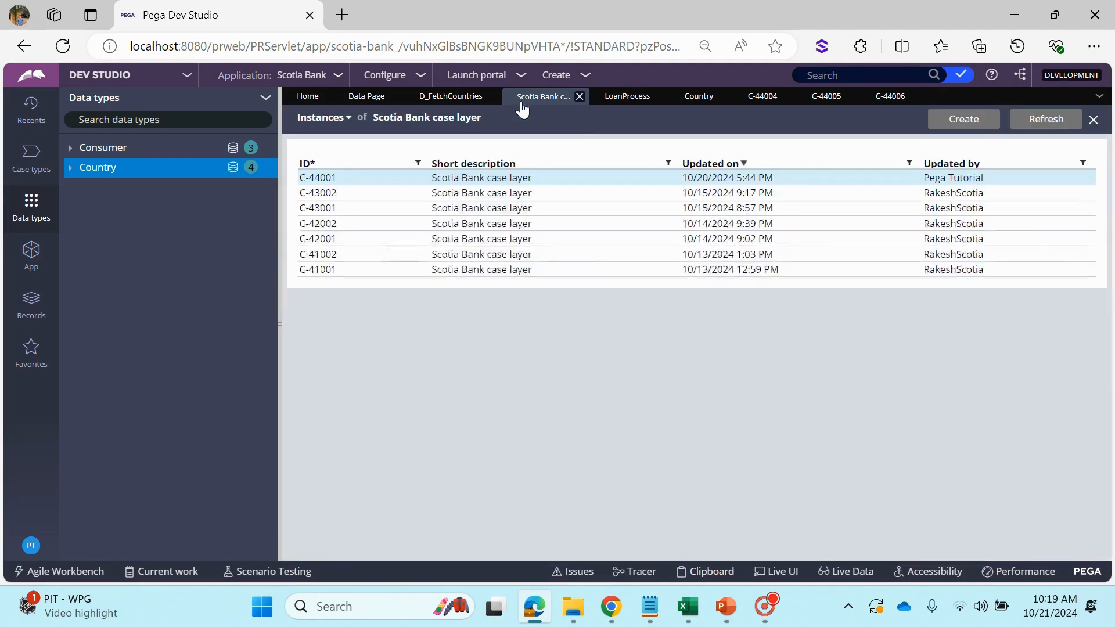
pyautogui.click(463, 99)
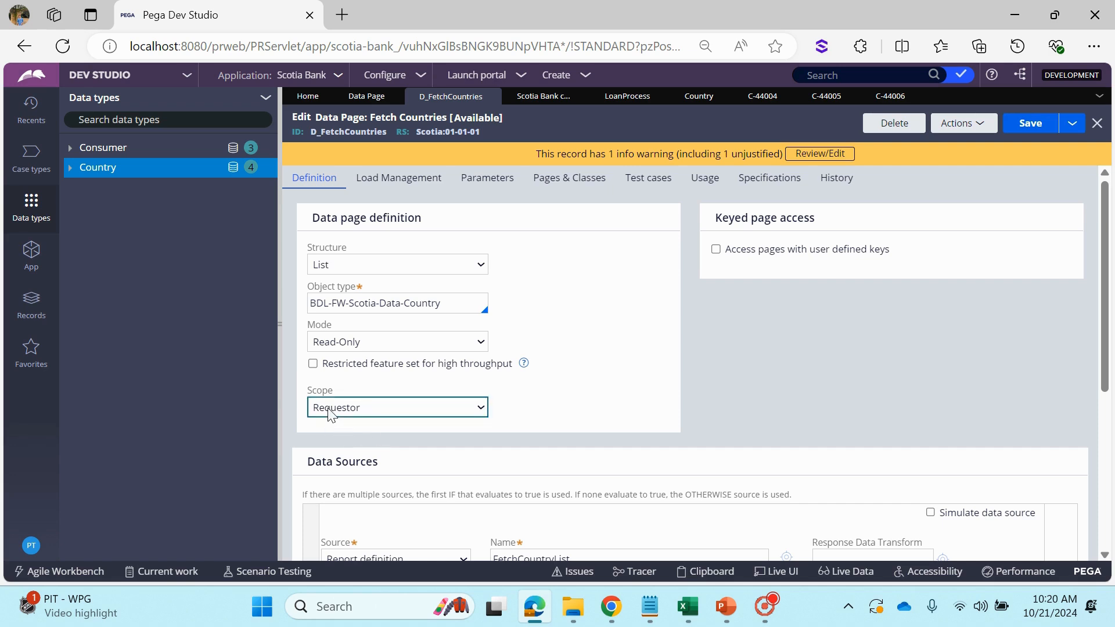
# Log off, log back in with the saved operator credentials, and switch from App Studio to Dev Studio
pyautogui.click(31, 545)
pyautogui.click(40, 527)
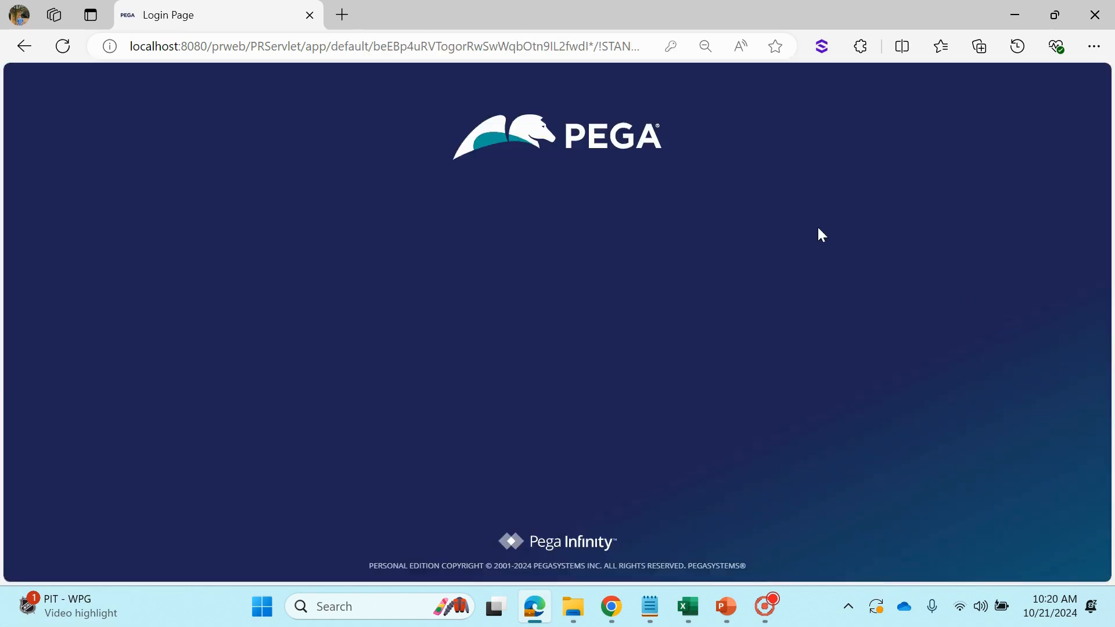
pyautogui.click(325, 337)
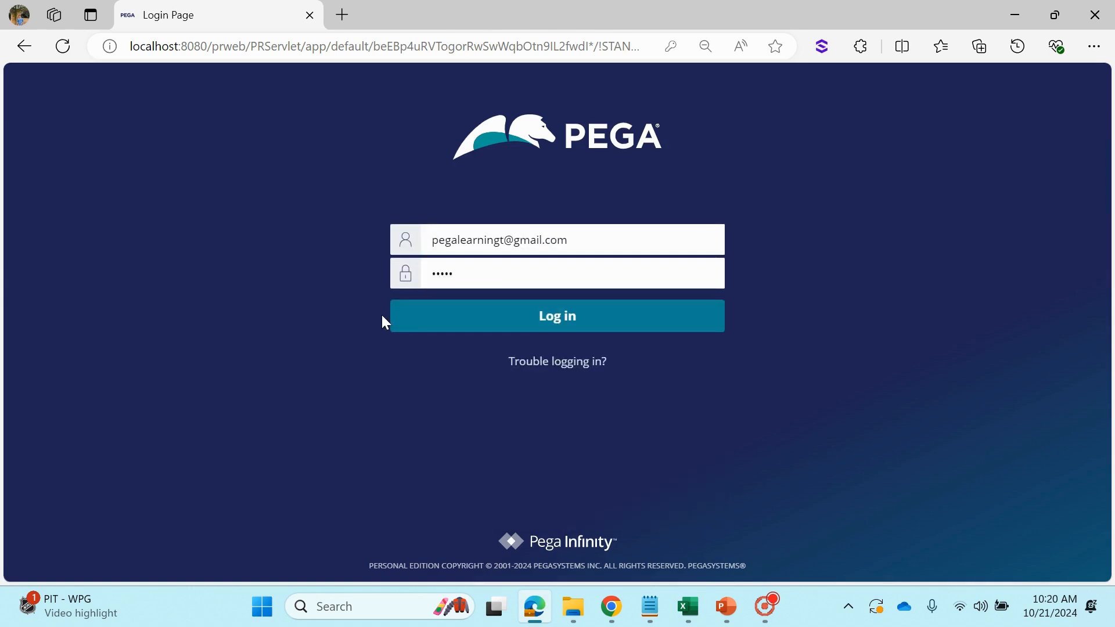
pyautogui.click(405, 326)
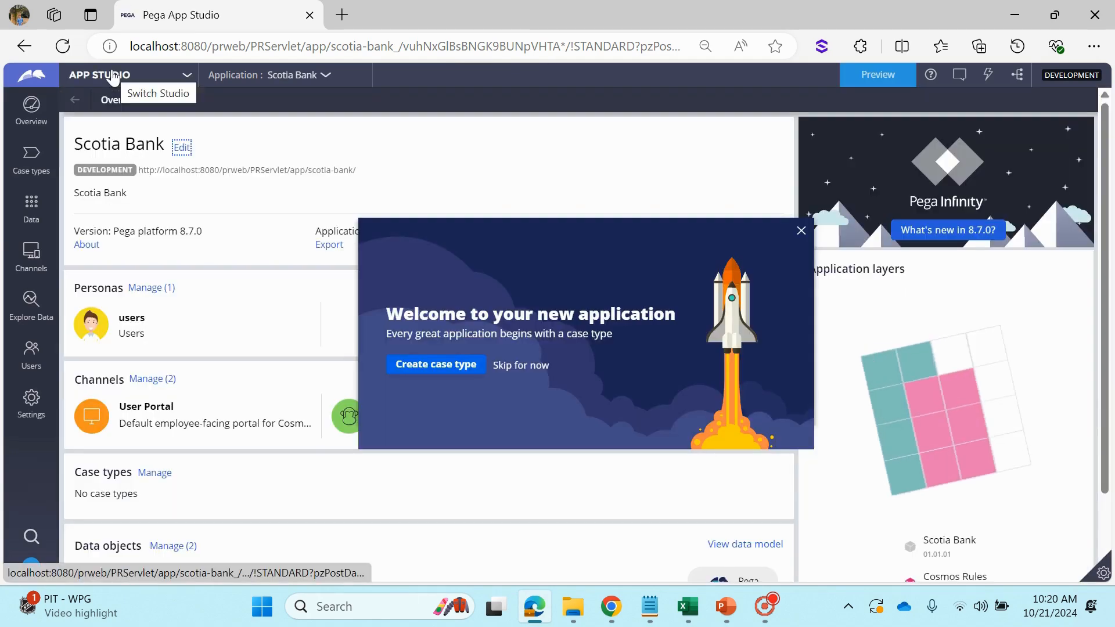
pyautogui.click(114, 76)
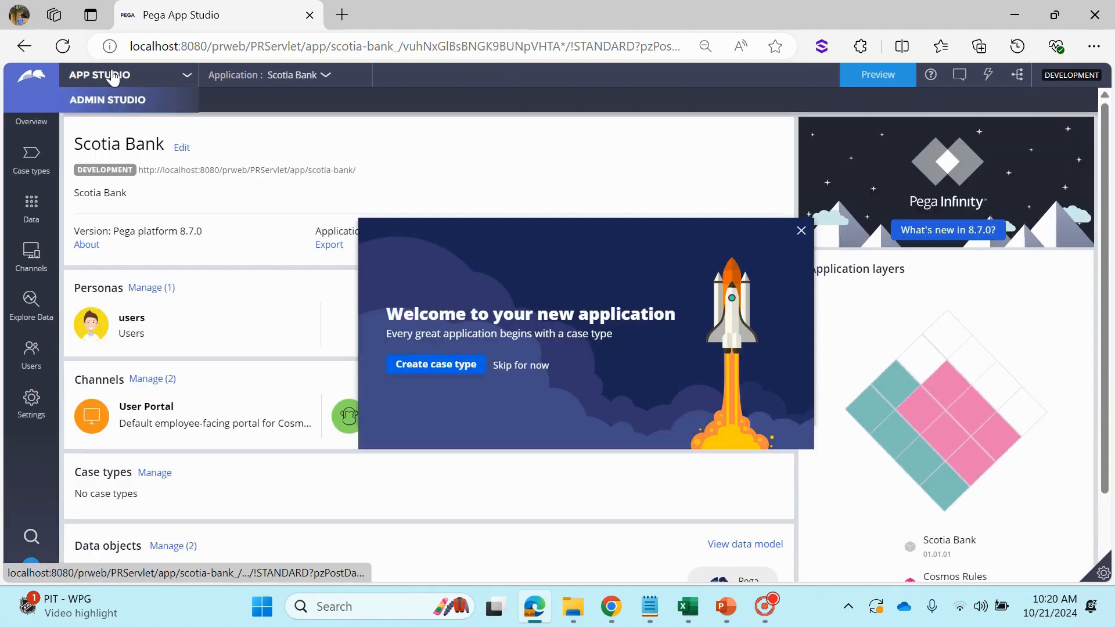
pyautogui.click(97, 116)
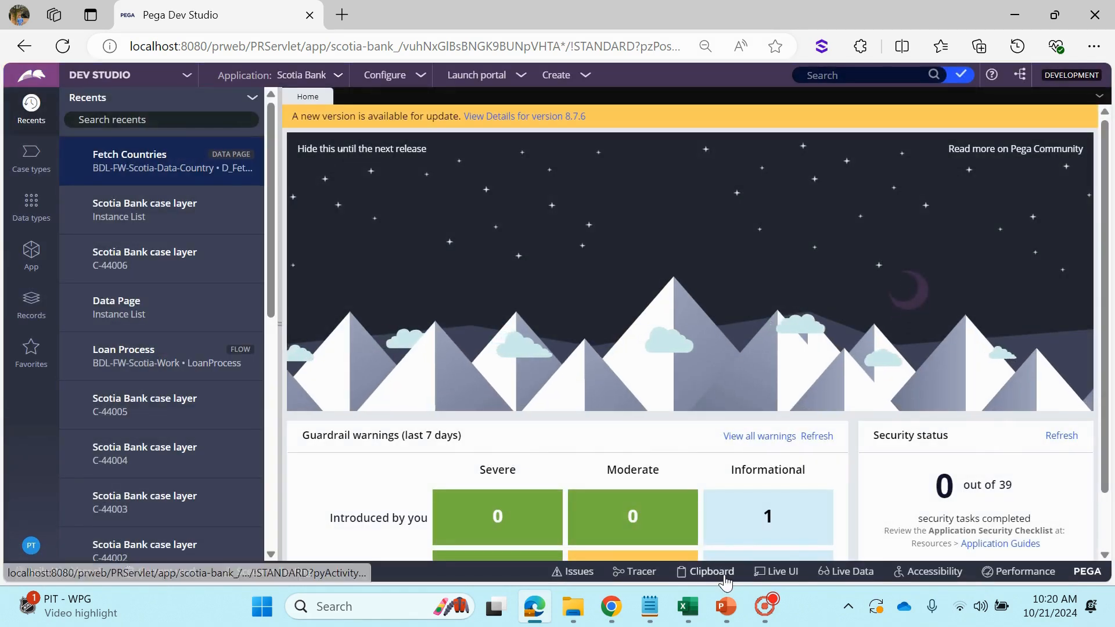
# Open the Clipboard viewer, expand the System Pages, and display the properties of the pxRequestor page
pyautogui.click(711, 570)
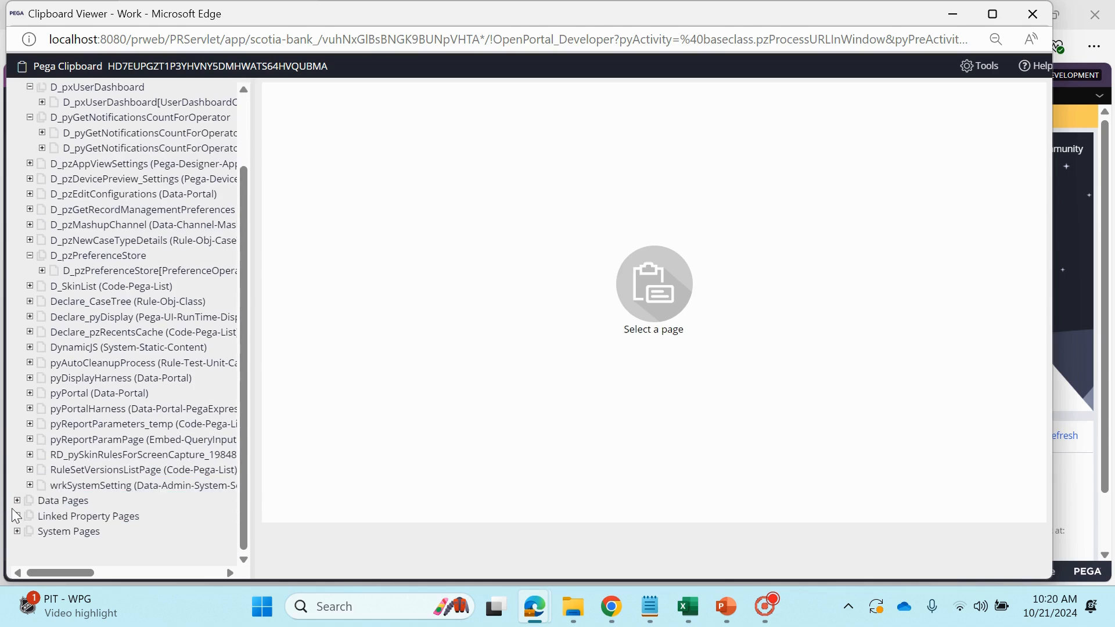
pyautogui.click(17, 530)
pyautogui.scroll(-3, 33, 456)
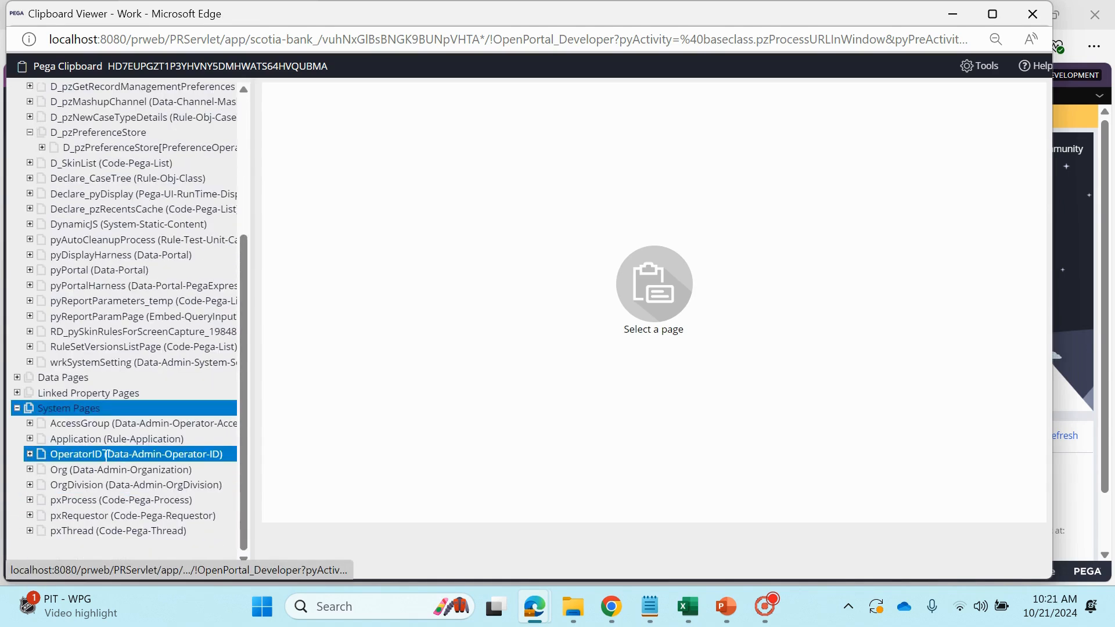
pyautogui.click(30, 454)
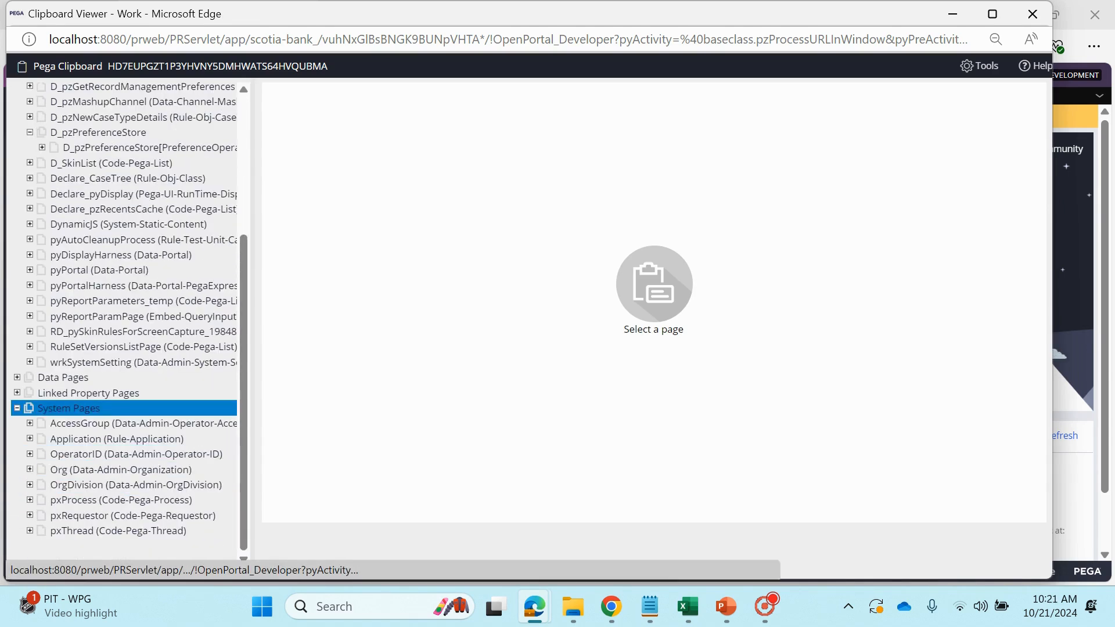
pyautogui.click(31, 454)
pyautogui.click(30, 515)
pyautogui.scroll(-1, 75, 515)
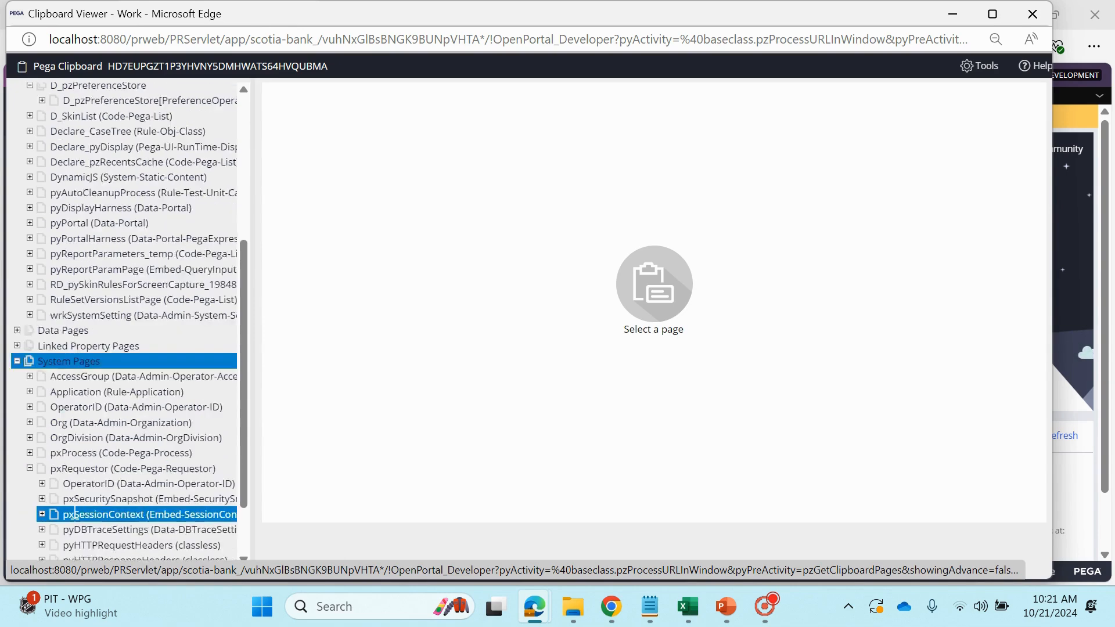
pyautogui.click(76, 507)
pyautogui.click(99, 429)
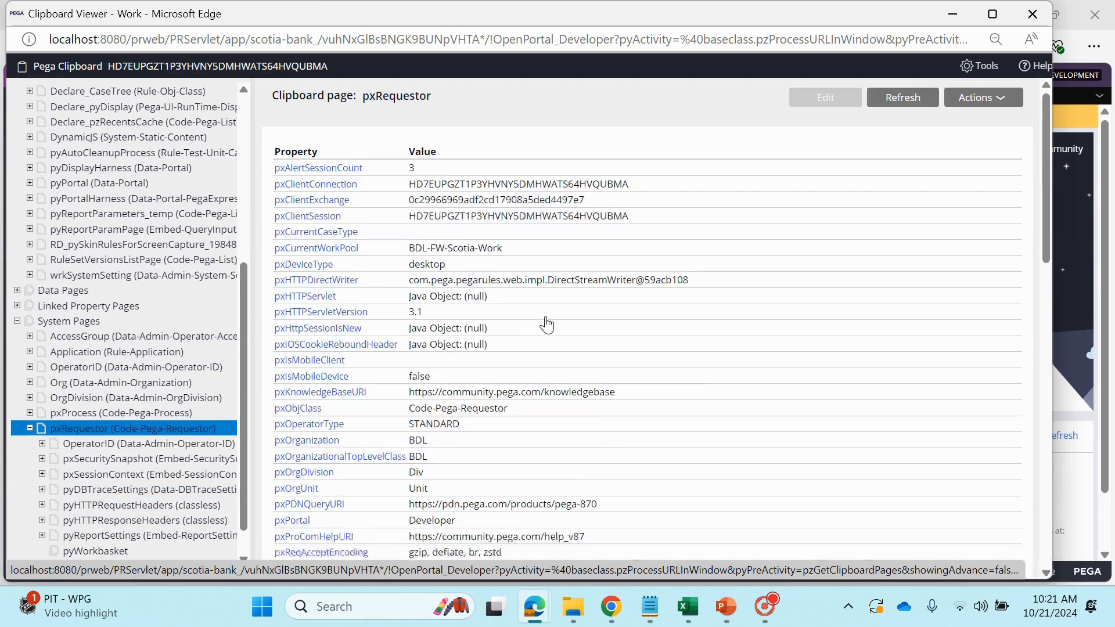
# Search the pxRequestor page for "reques", highlight the pzRequestorId value, and close the Clipboard viewer
pyautogui.scroll(-8, 546, 324)
pyautogui.hotkey('ctrl', 'f')
pyautogui.write('req')
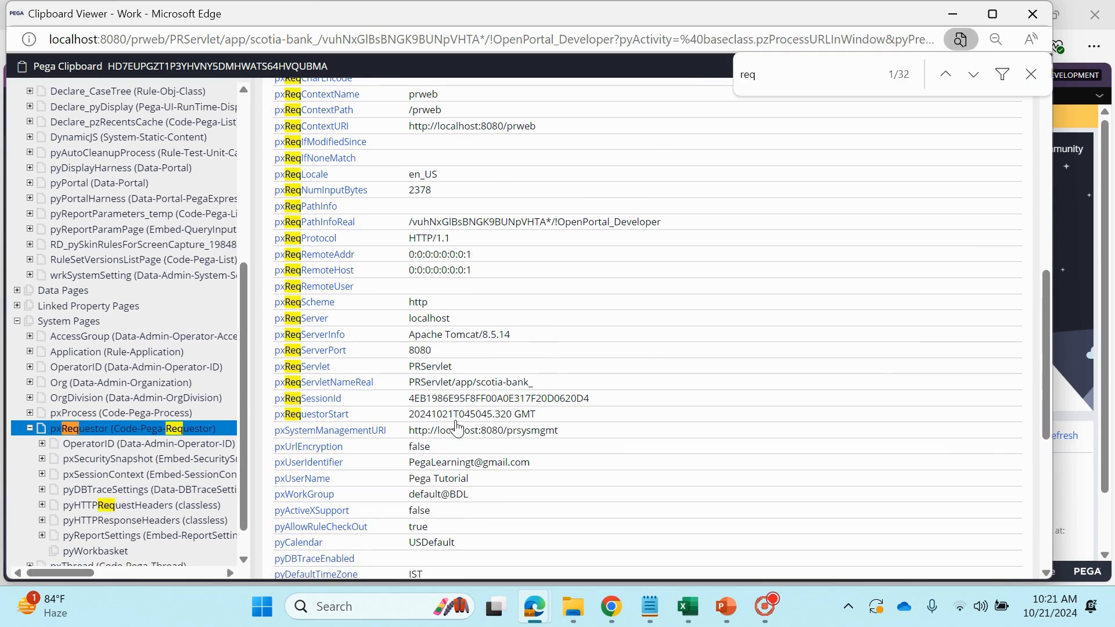
pyautogui.scroll(2, 456, 426)
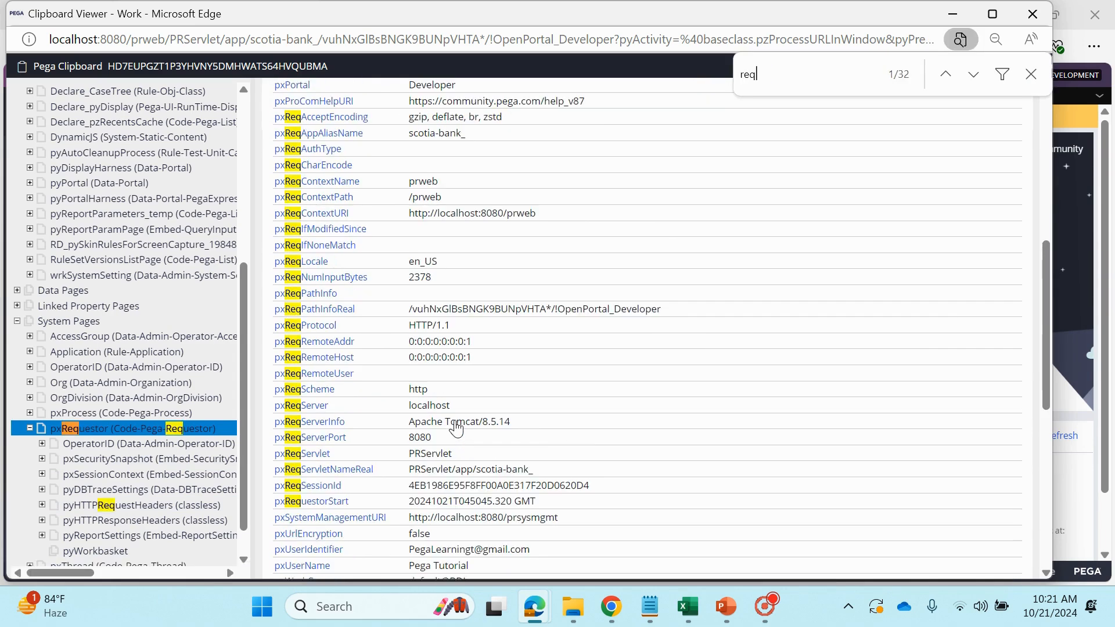
pyautogui.write('eques')
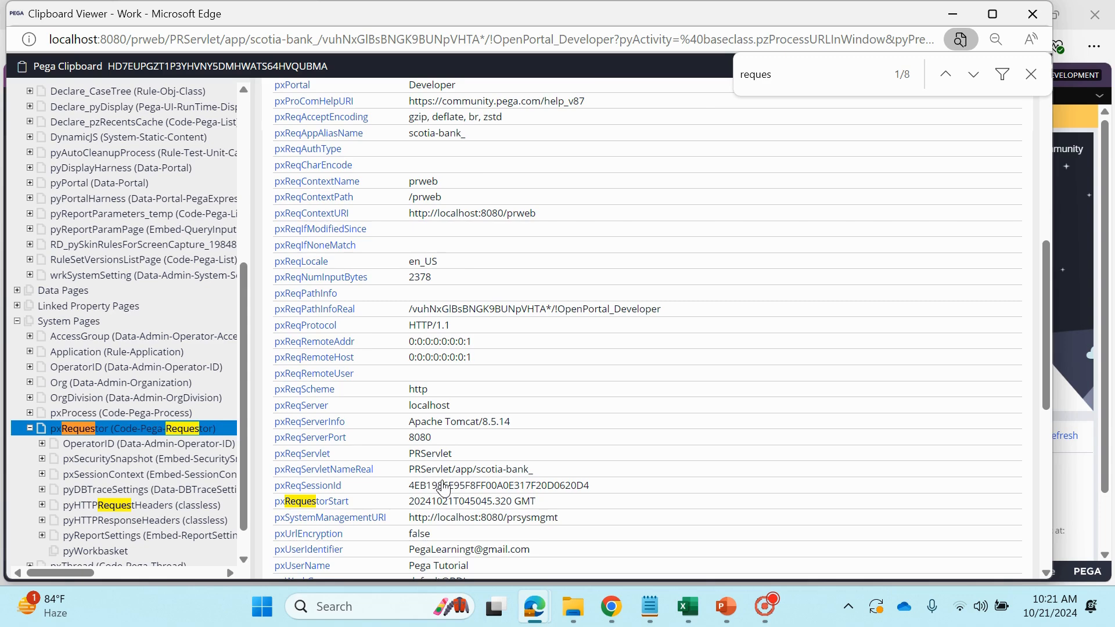
pyautogui.scroll(-12, 442, 488)
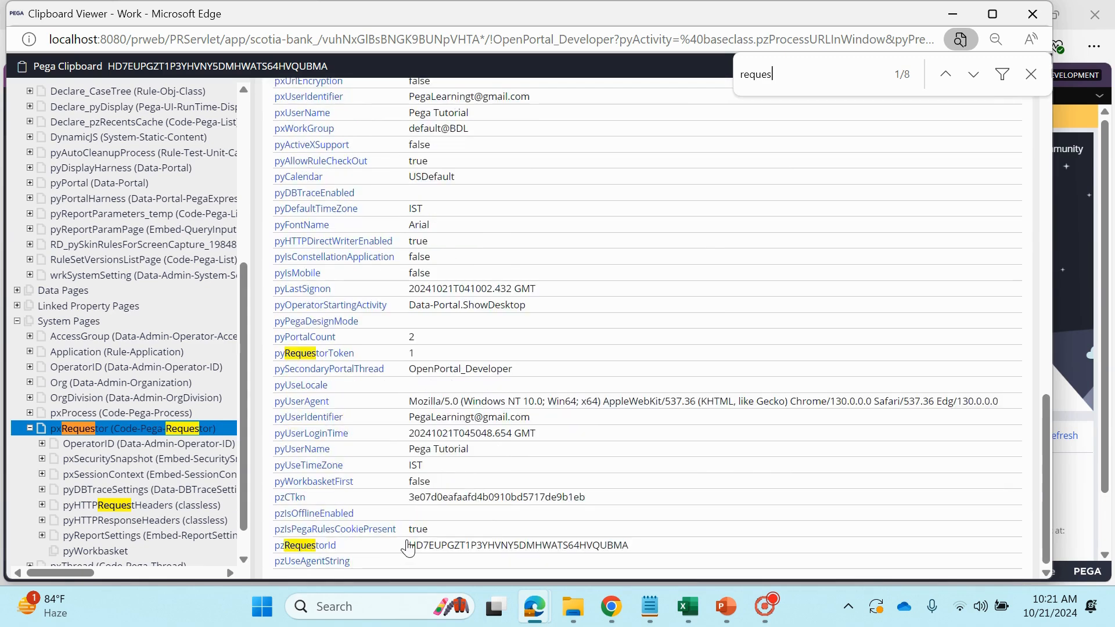
pyautogui.moveTo(414, 549); pyautogui.dragTo(632, 554)
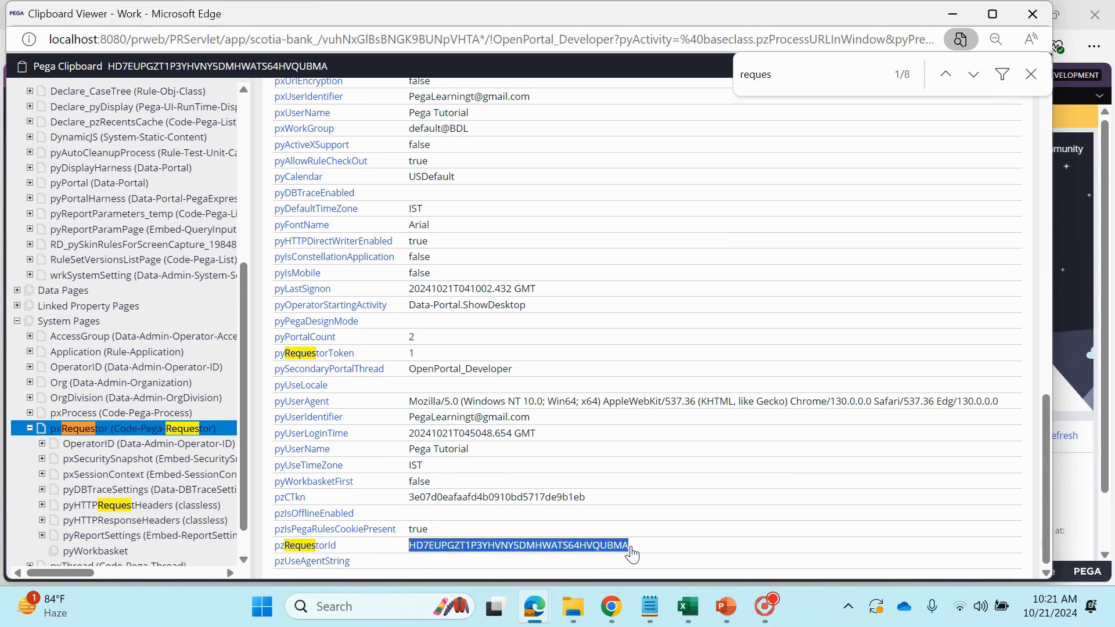
pyautogui.click(1032, 14)
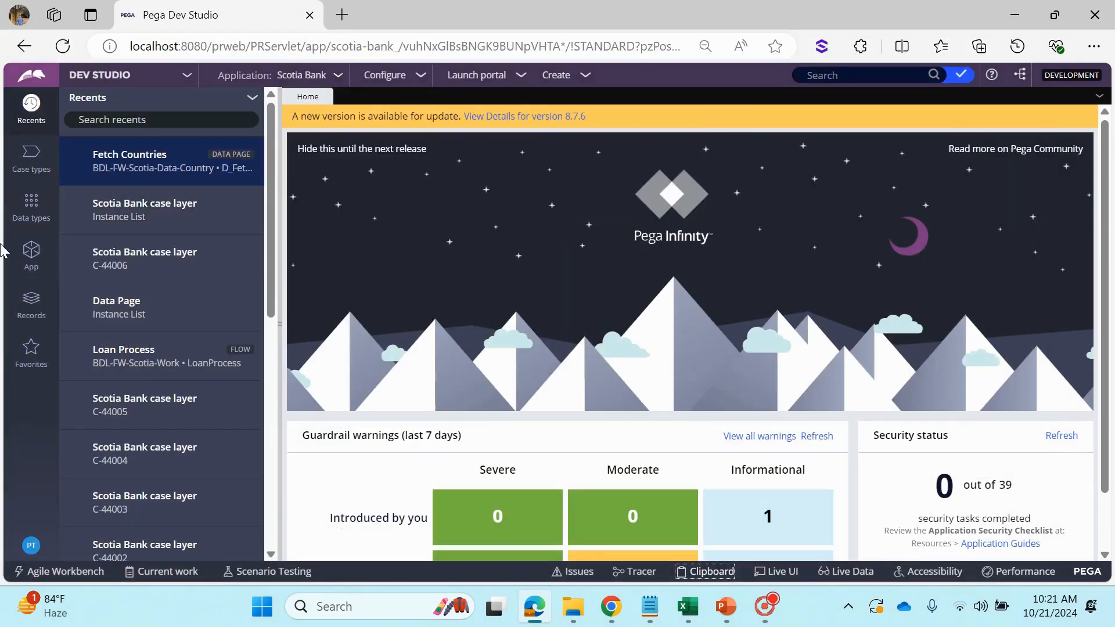
# Open the Loan Process flow, run it to create a new case, and check the choices in its Country field
pyautogui.click(138, 354)
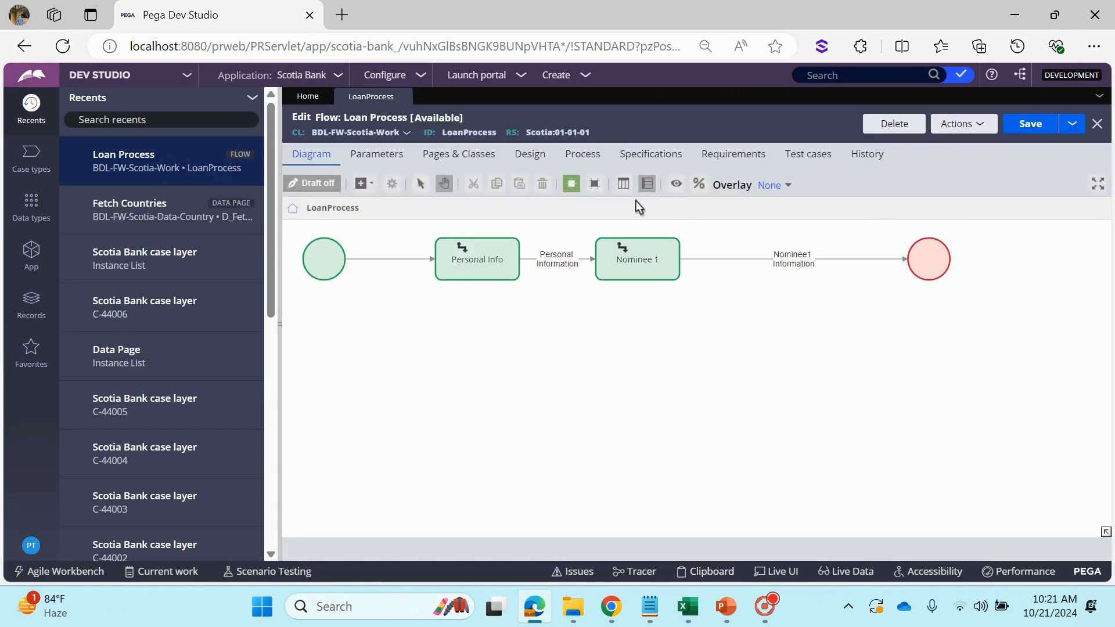
pyautogui.click(962, 124)
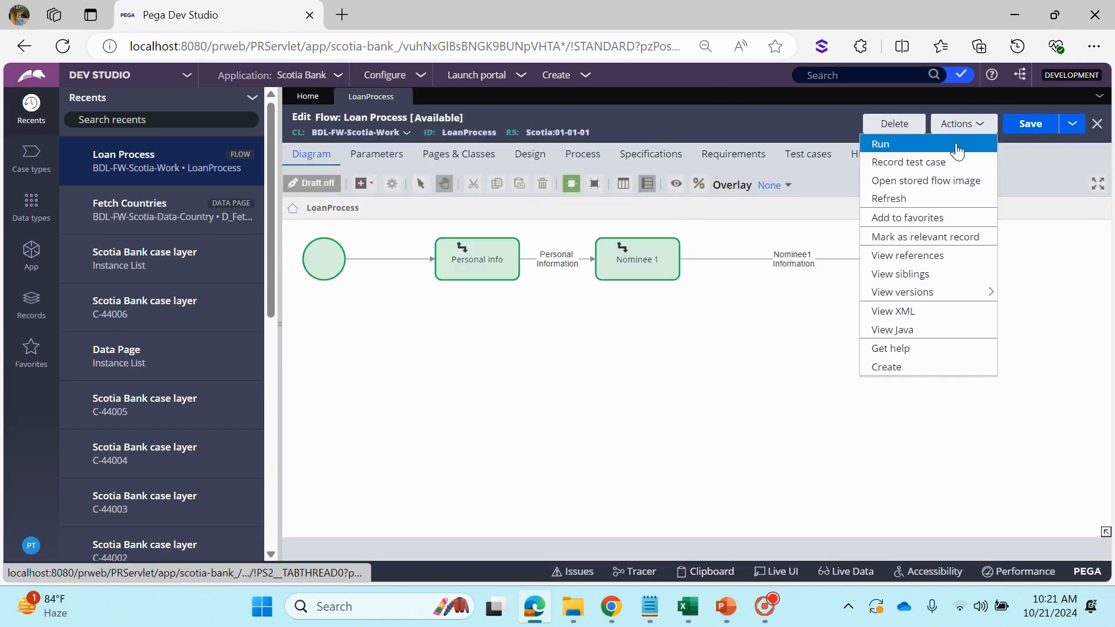
pyautogui.click(957, 146)
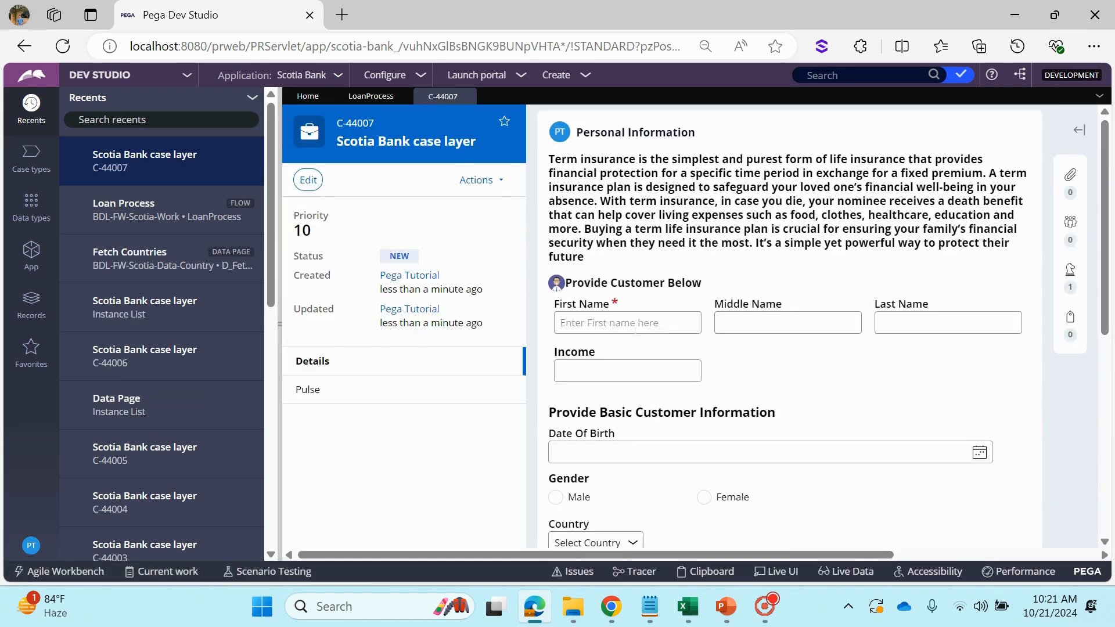
pyautogui.scroll(-5, 635, 327)
pyautogui.click(603, 285)
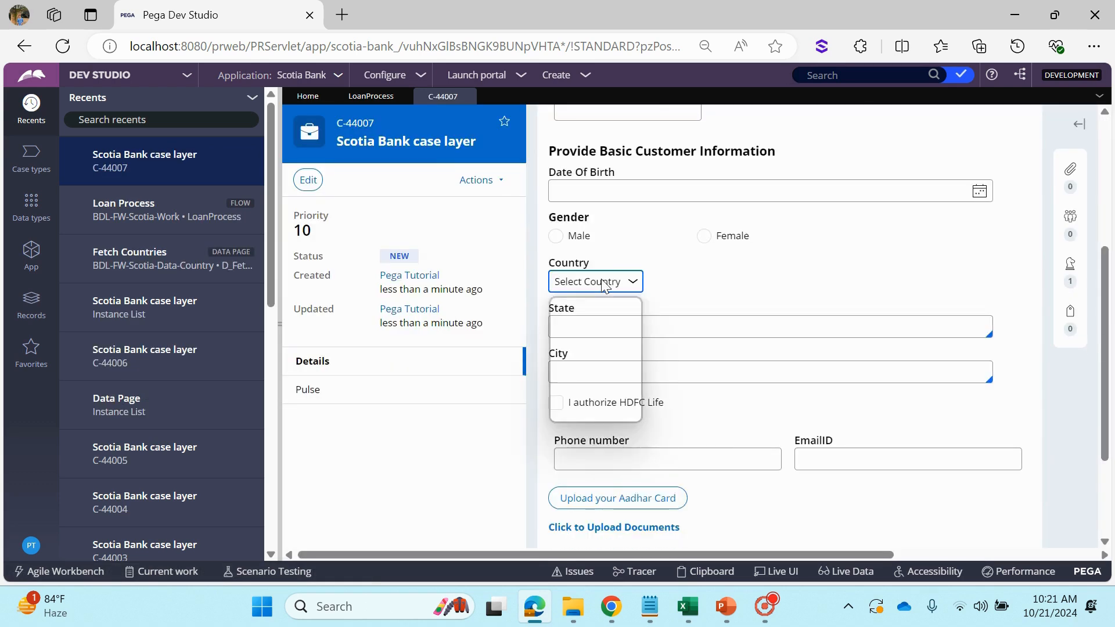
pyautogui.click(602, 285)
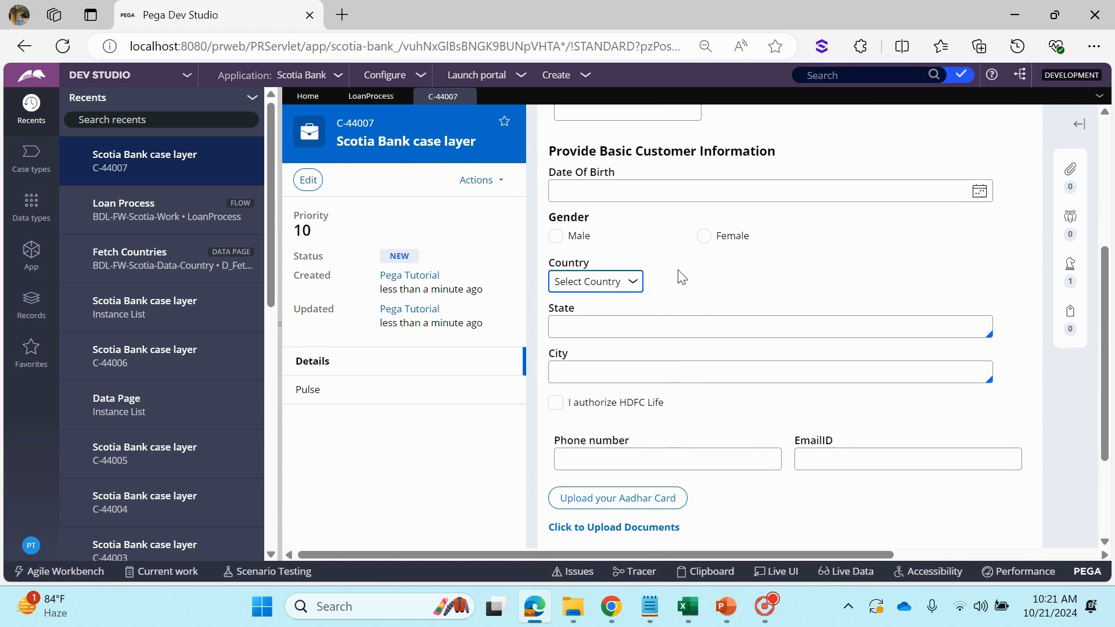
# Open the Country data type and review its records in local data storage
pyautogui.click(30, 209)
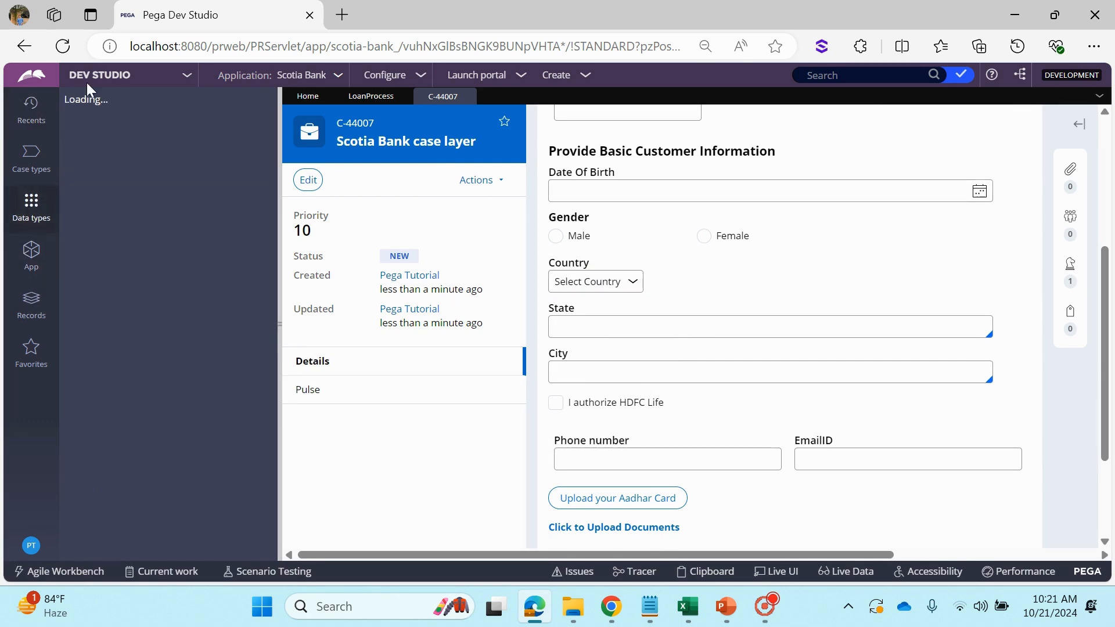
pyautogui.click(108, 168)
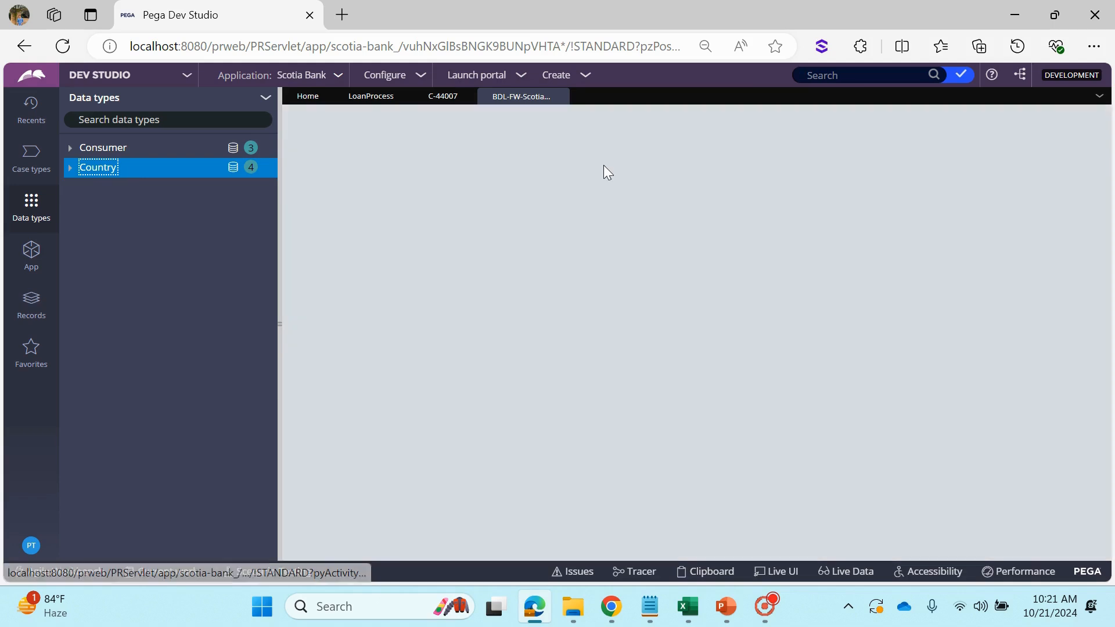
pyautogui.click(480, 166)
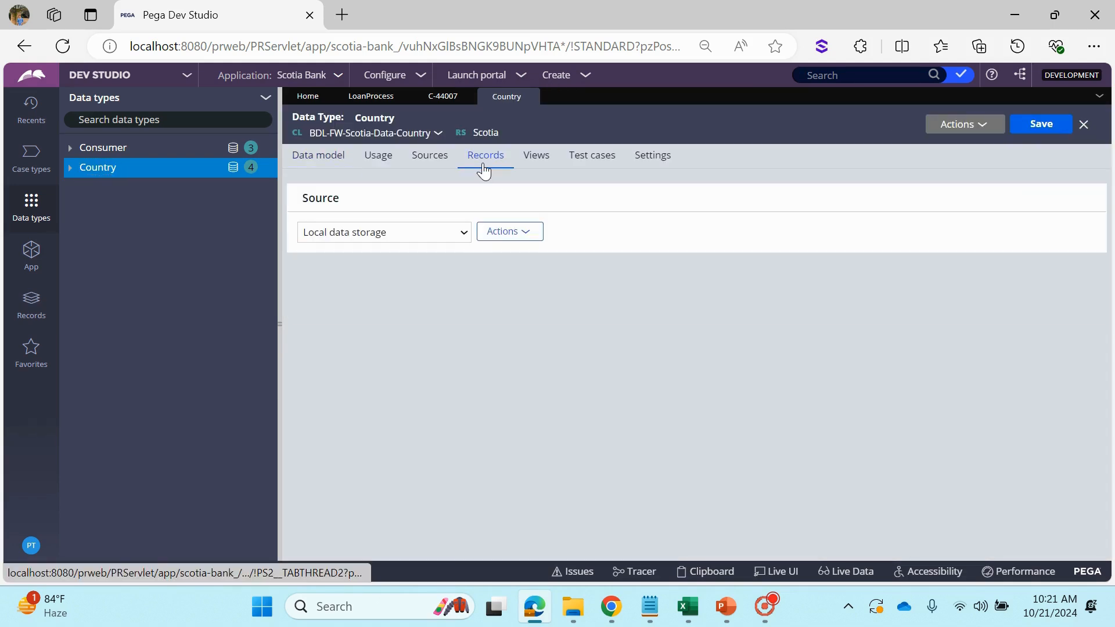
pyautogui.click(371, 98)
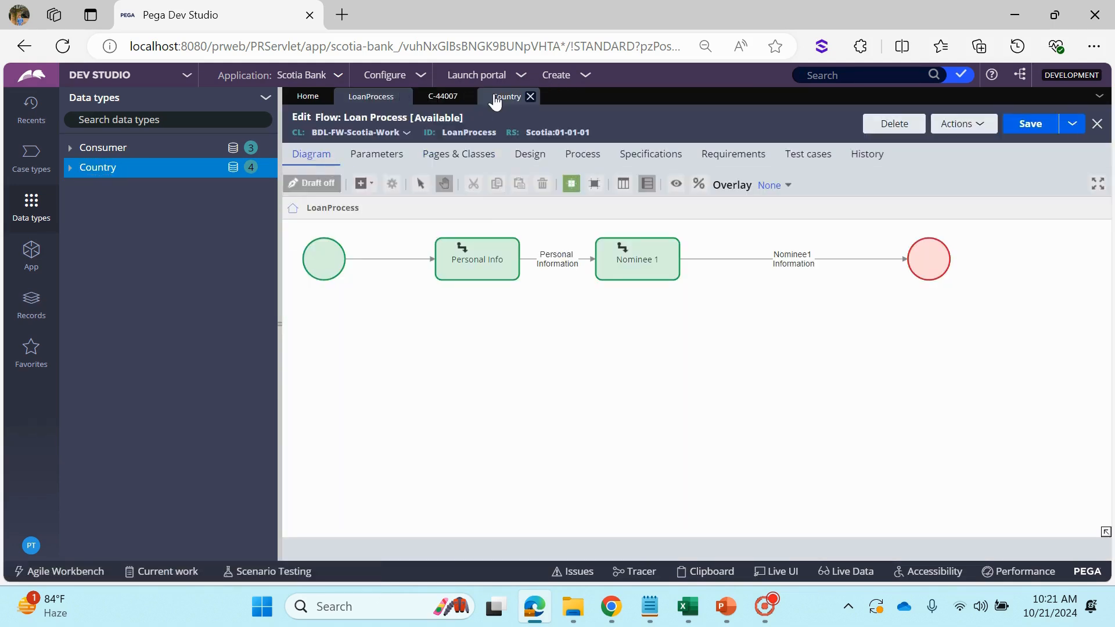
pyautogui.click(505, 95)
pyautogui.click(27, 264)
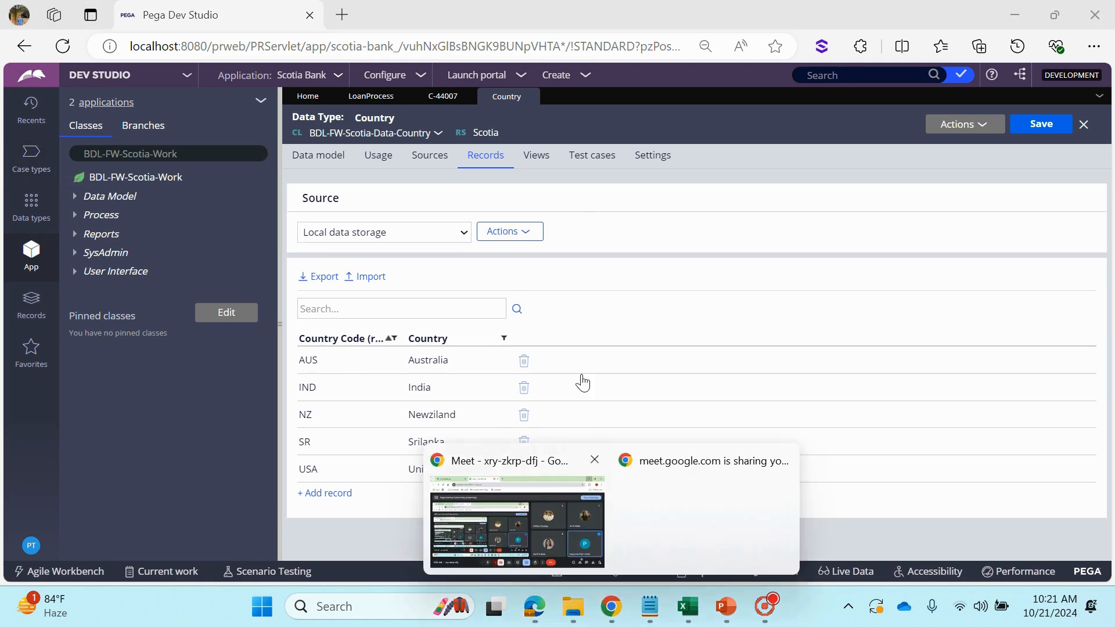
# Switch to Chrome, search for cricbuzz in a new tab, dismiss the floating meeting window, and open Cricbuzz.com
pyautogui.click(538, 500)
pyautogui.click(459, 17)
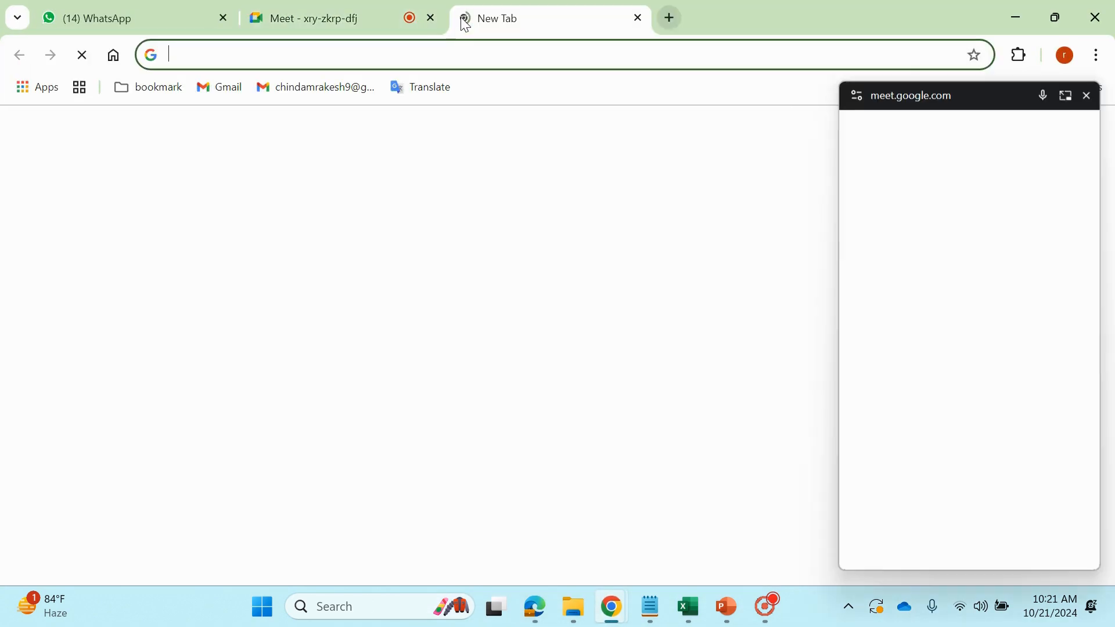
pyautogui.write('cricb')
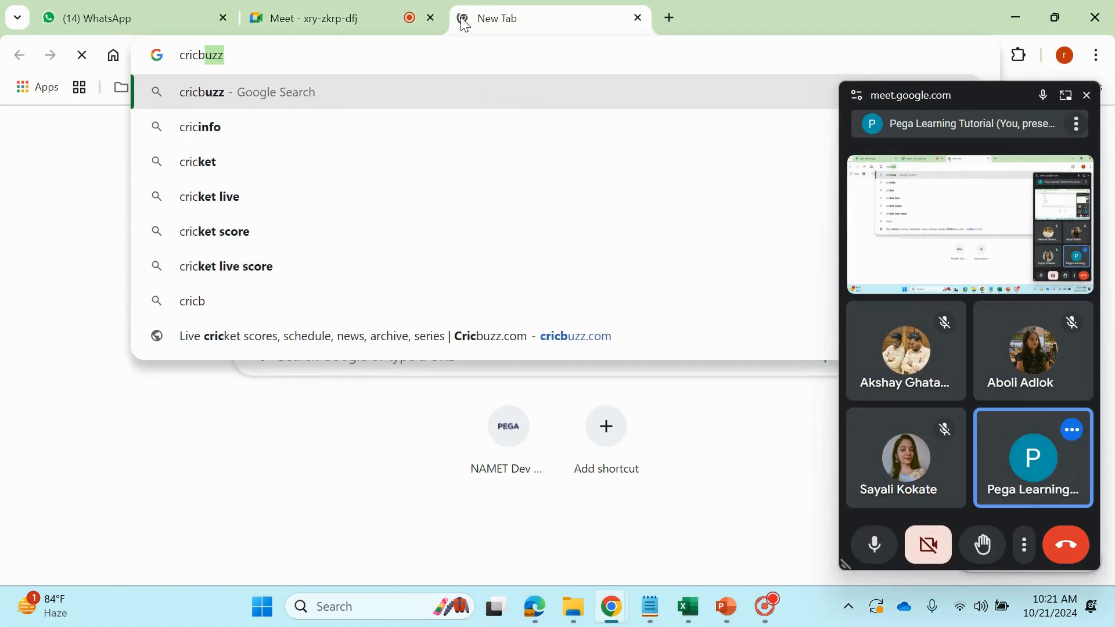
pyautogui.write('uzz')
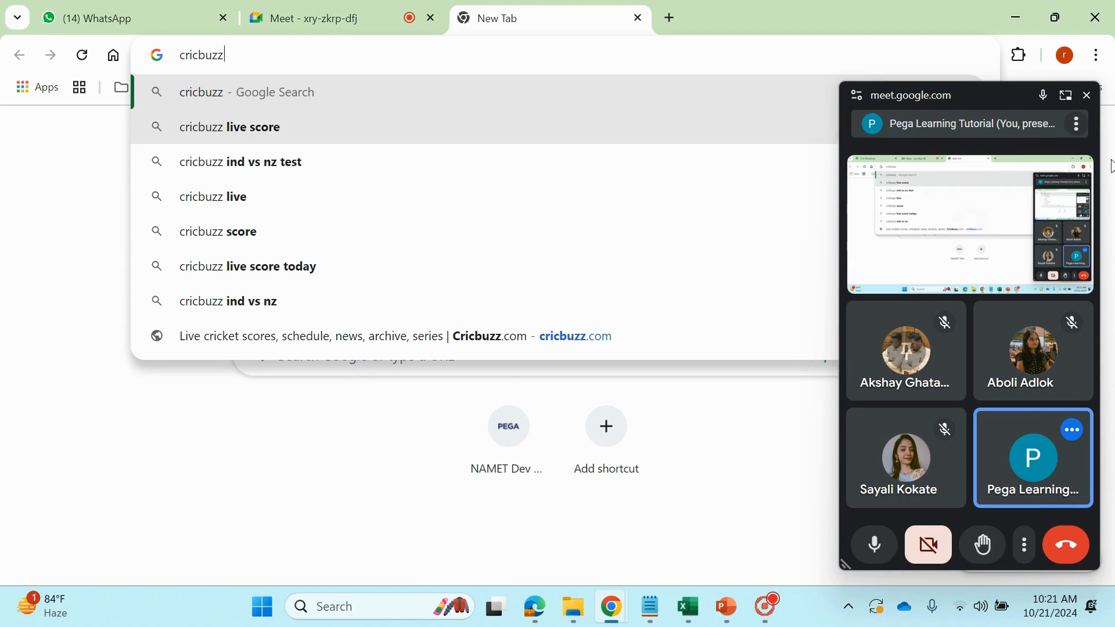
pyautogui.click(1087, 95)
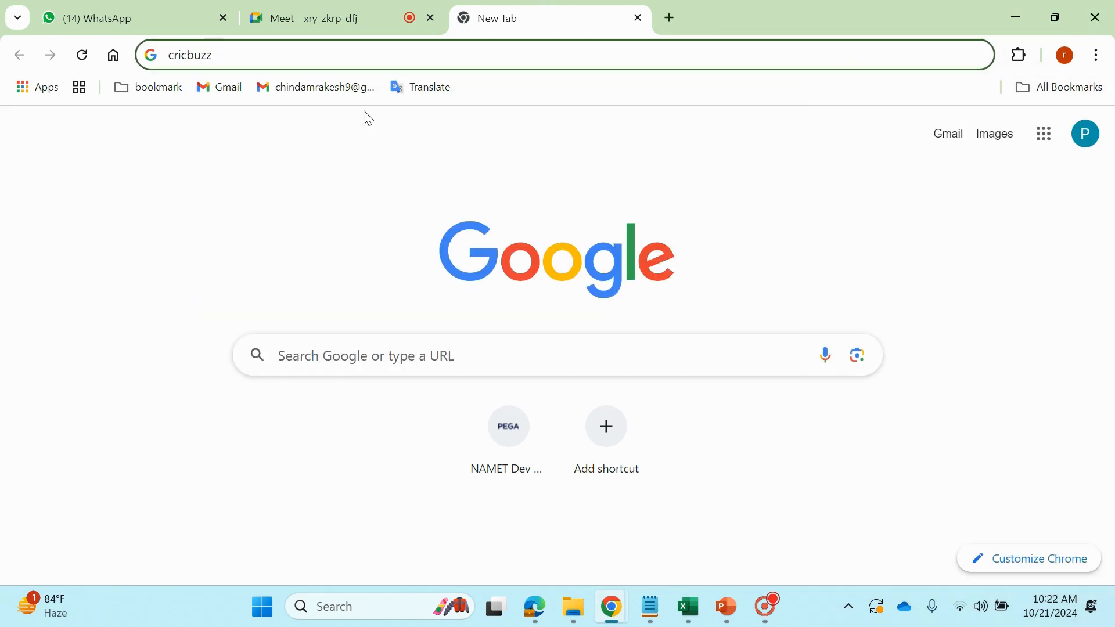
pyautogui.press('Return')
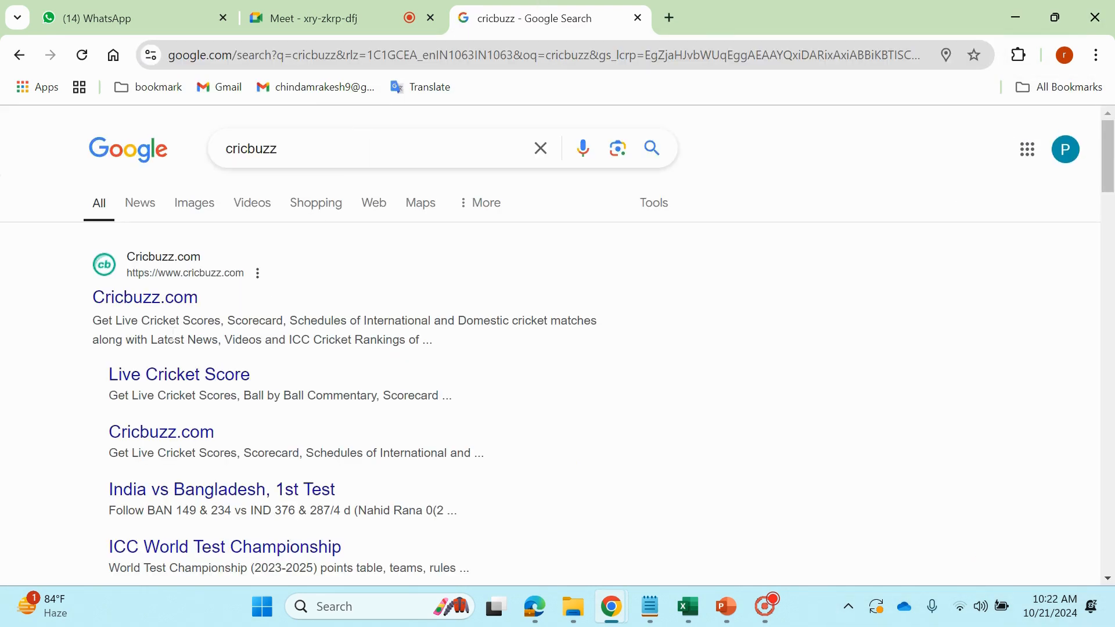
pyautogui.click(152, 308)
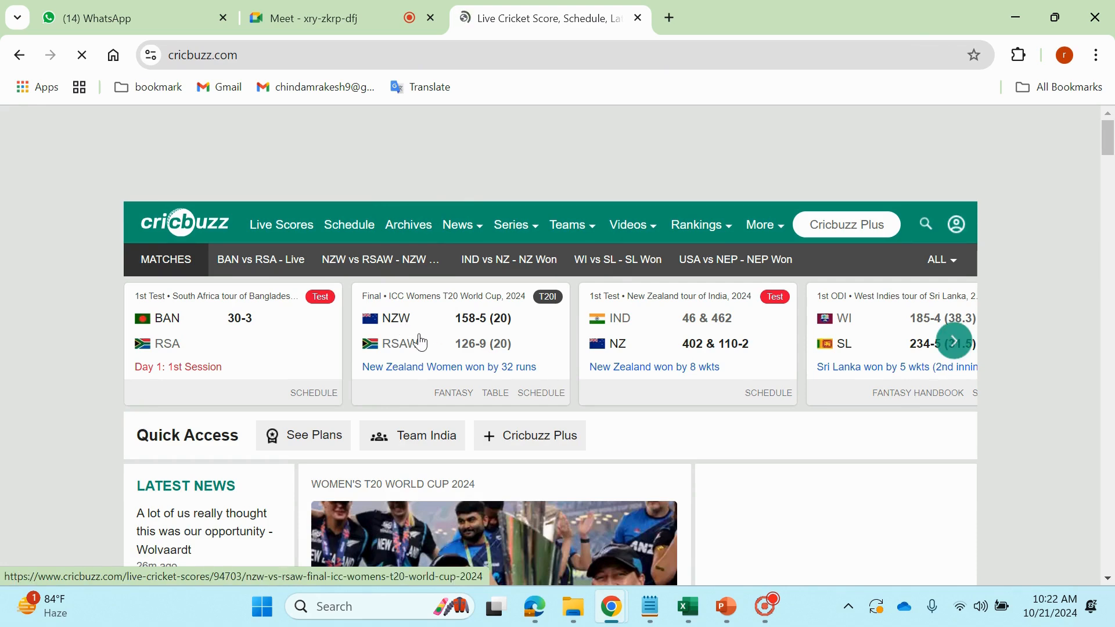
# Browse the Cricbuzz match cards, highlighting the NZW and NEP scores, and return to the first cards
pyautogui.moveTo(449, 323); pyautogui.dragTo(507, 327)
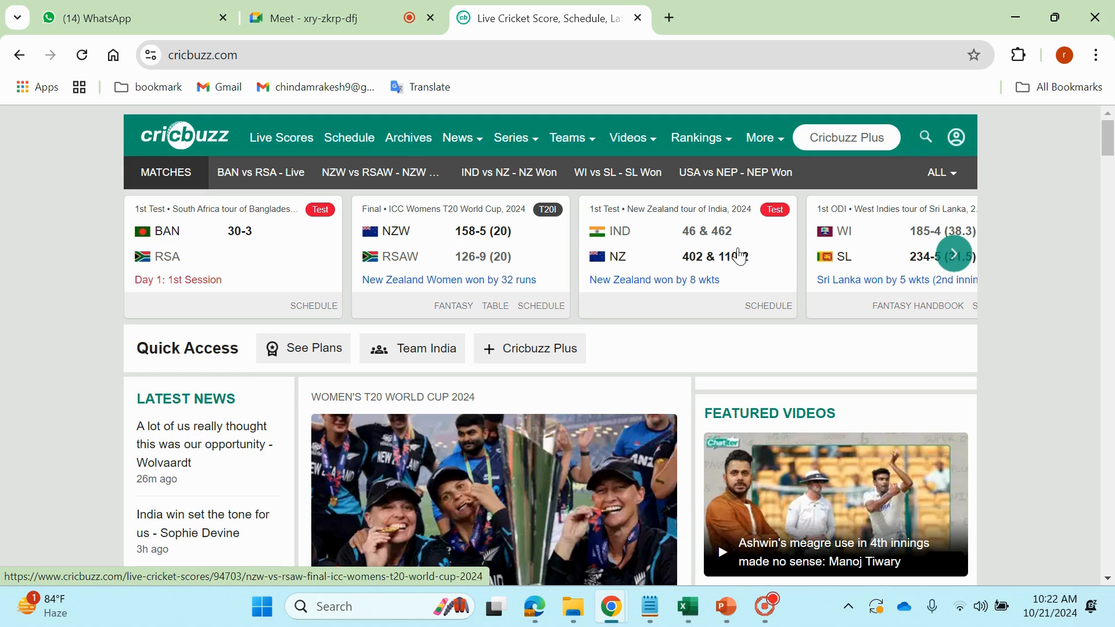
pyautogui.click(954, 253)
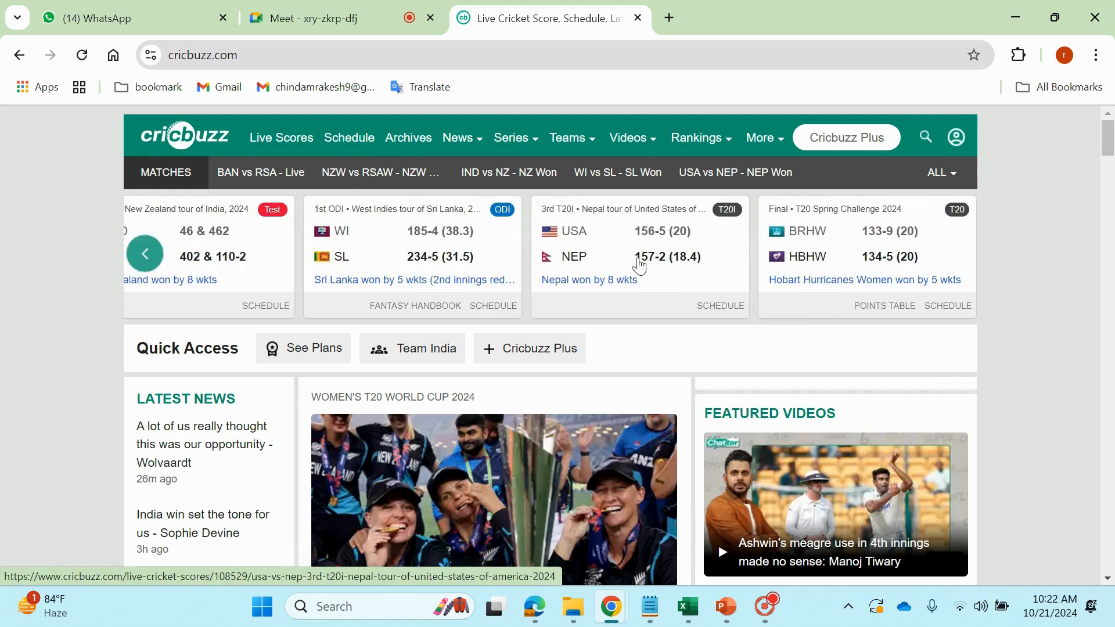
pyautogui.moveTo(642, 265); pyautogui.dragTo(689, 259)
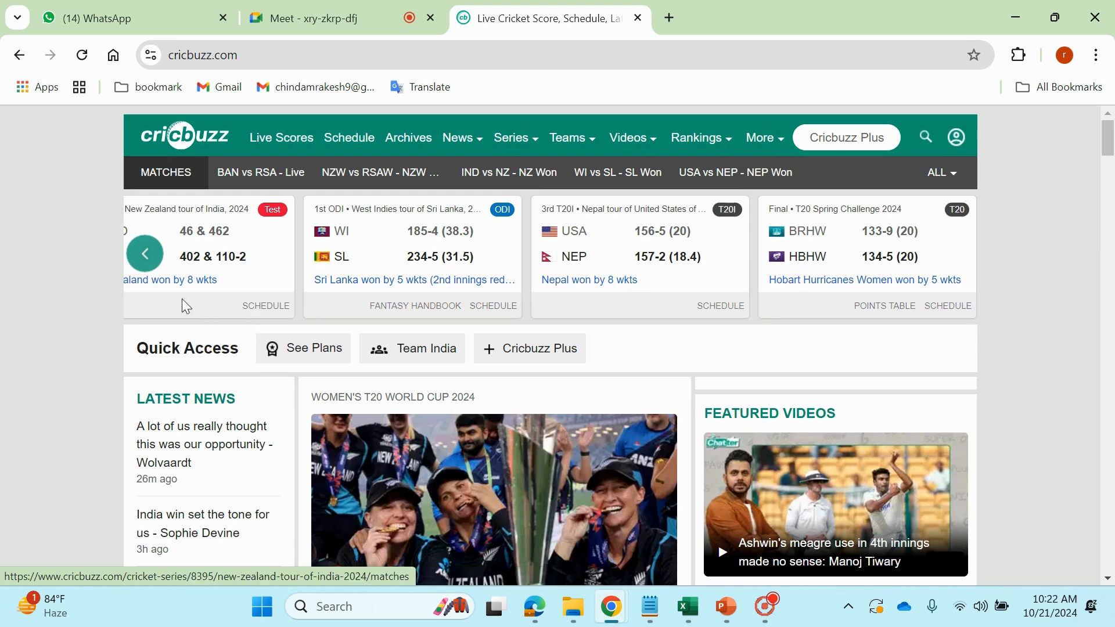
pyautogui.click(143, 253)
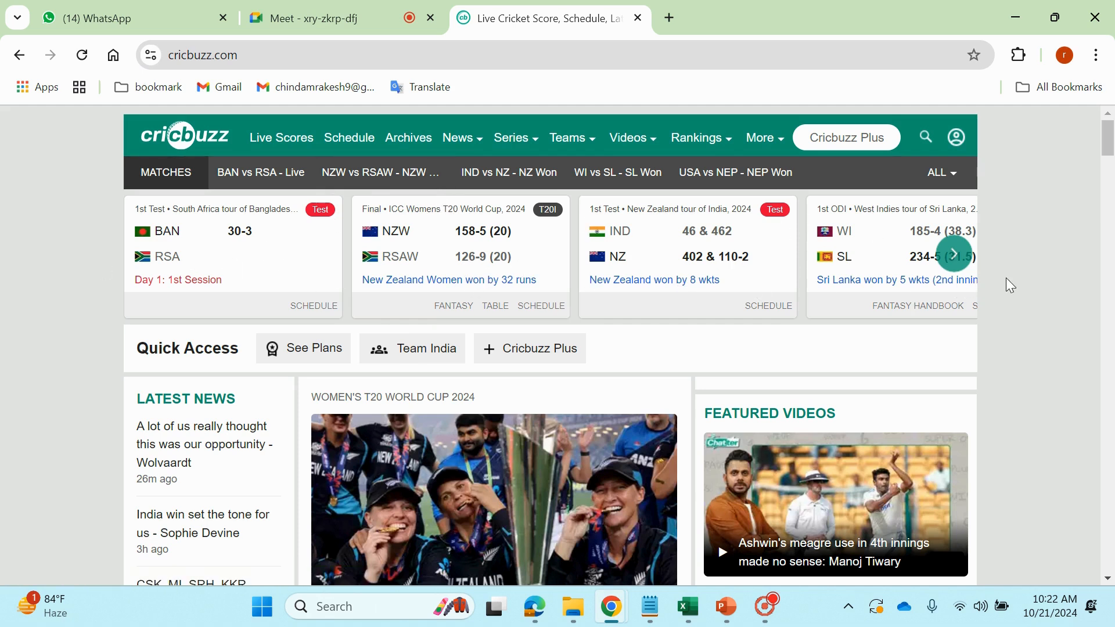
# Return to the Loan Process flow in Pega Dev Studio, and bring up the Data page scopes slide in PowerPoint
pyautogui.click(535, 616)
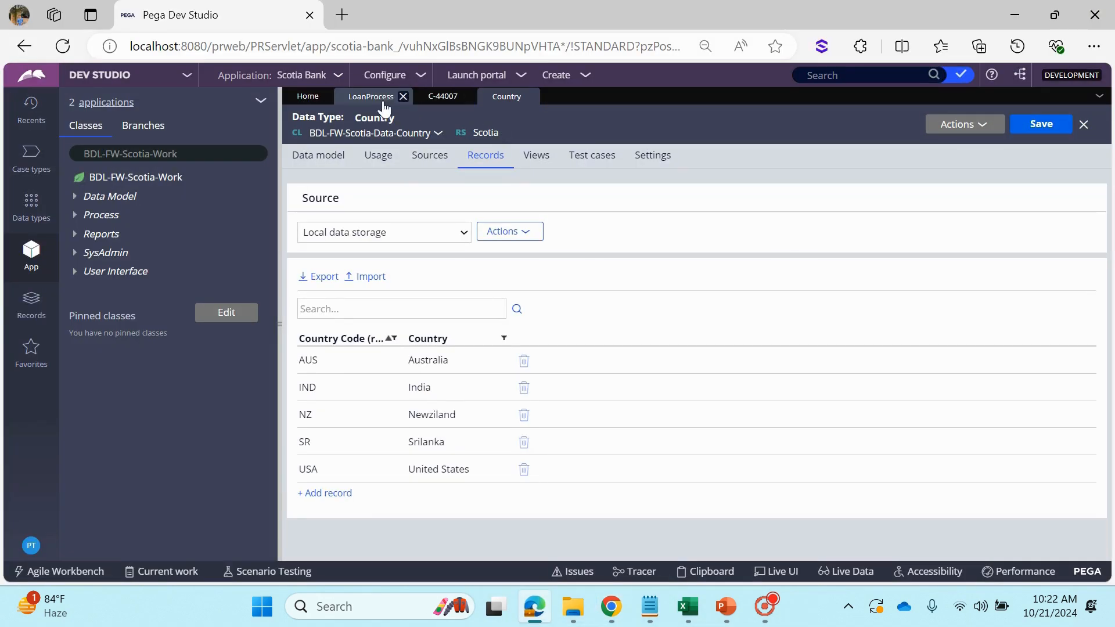
pyautogui.click(369, 98)
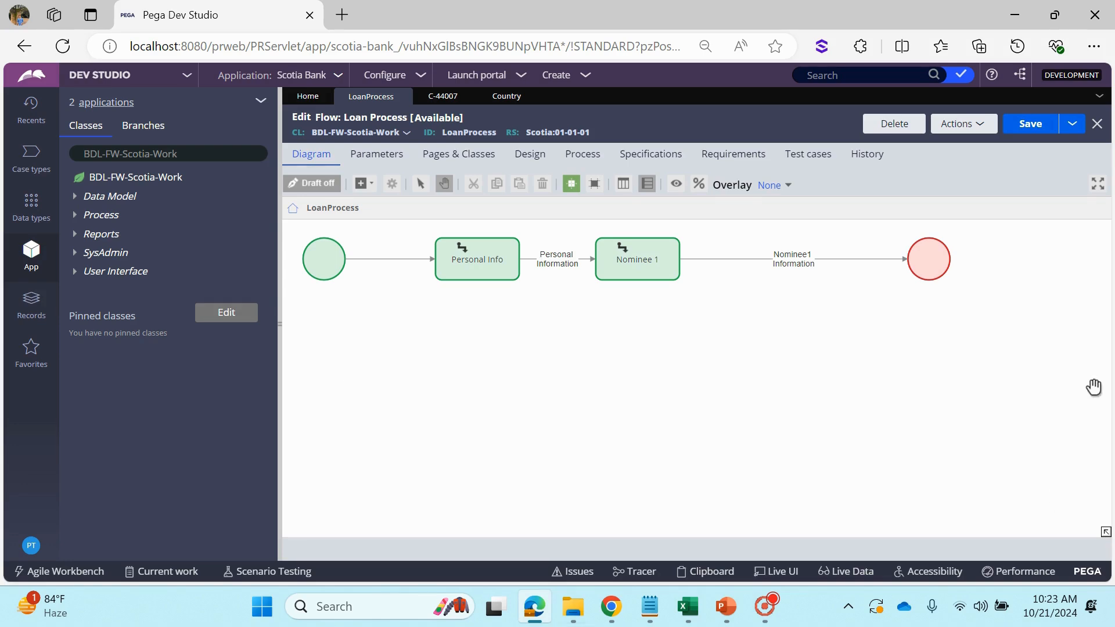
pyautogui.click(730, 605)
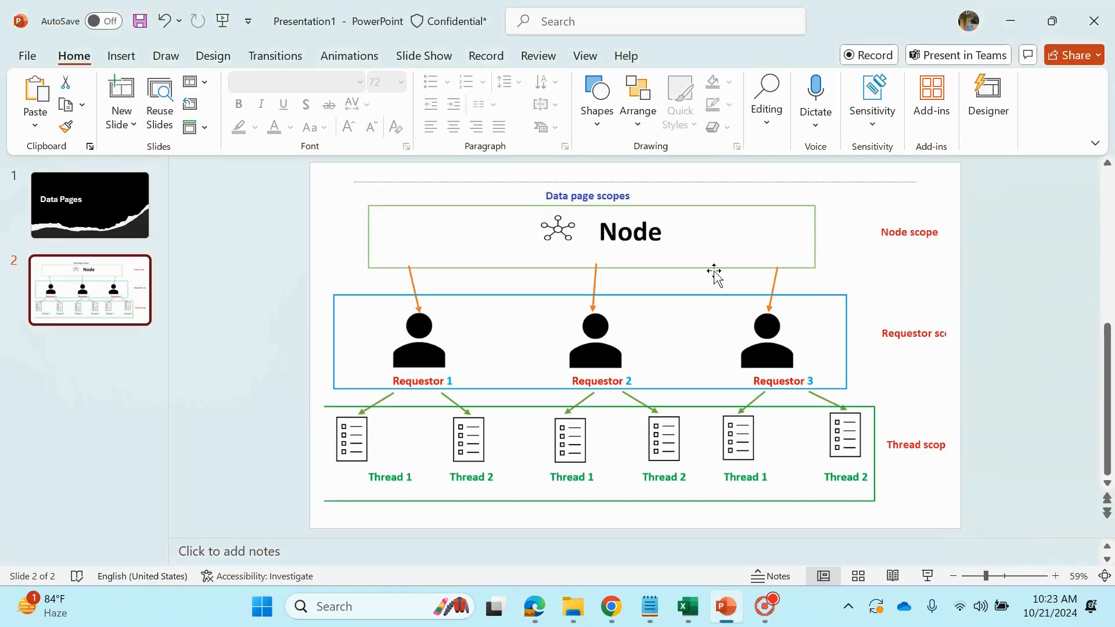
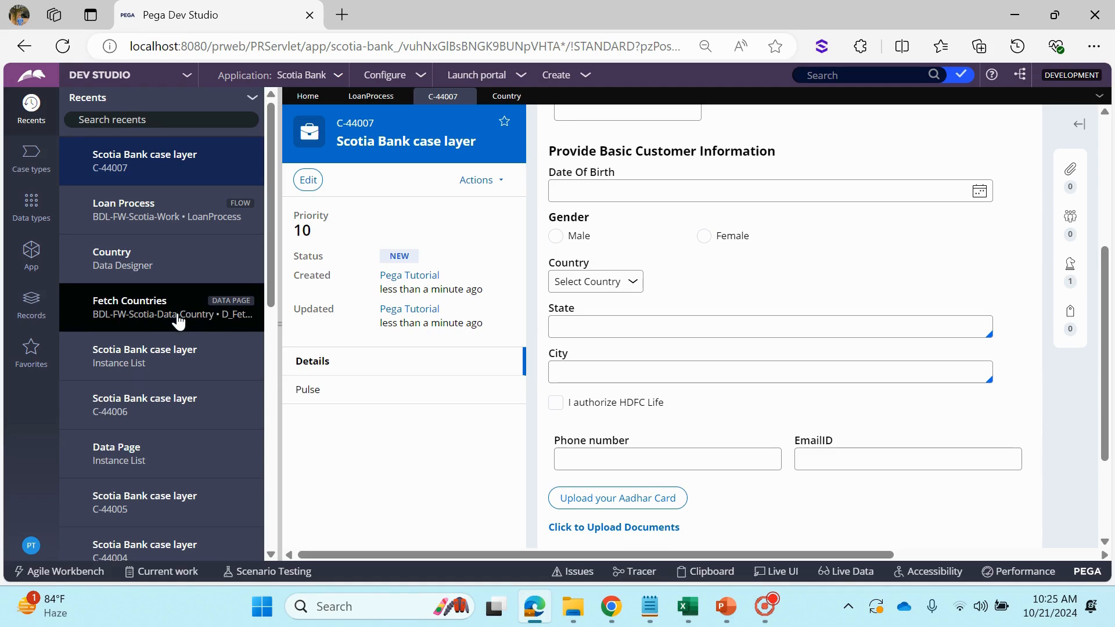
# Open the Fetch Countries data page and look at the scope options on its definition
pyautogui.click(145, 309)
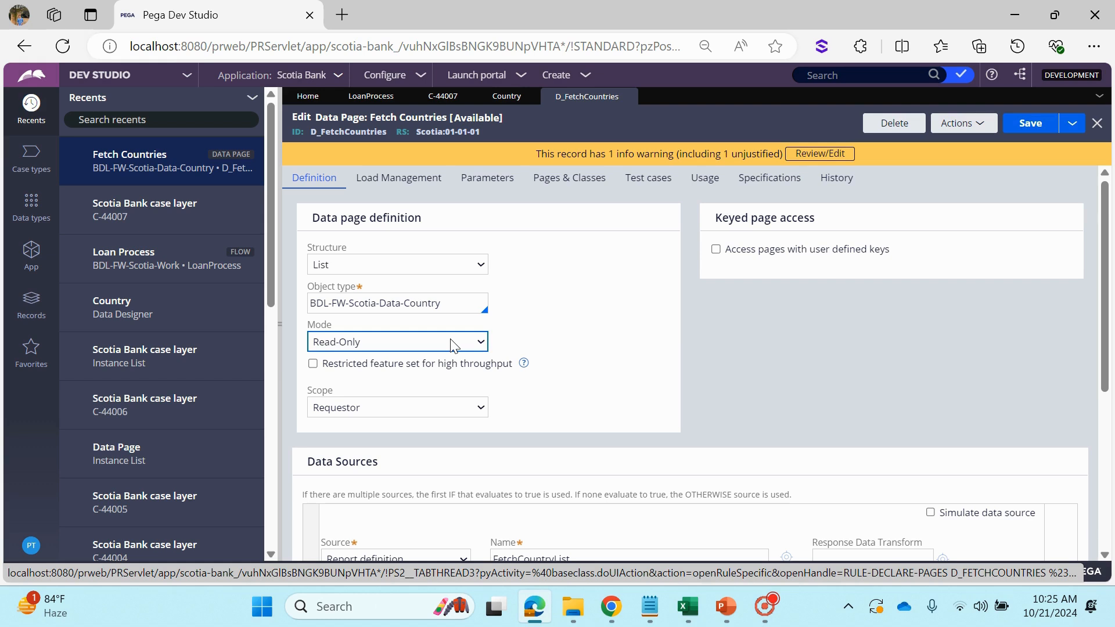
pyautogui.click(374, 411)
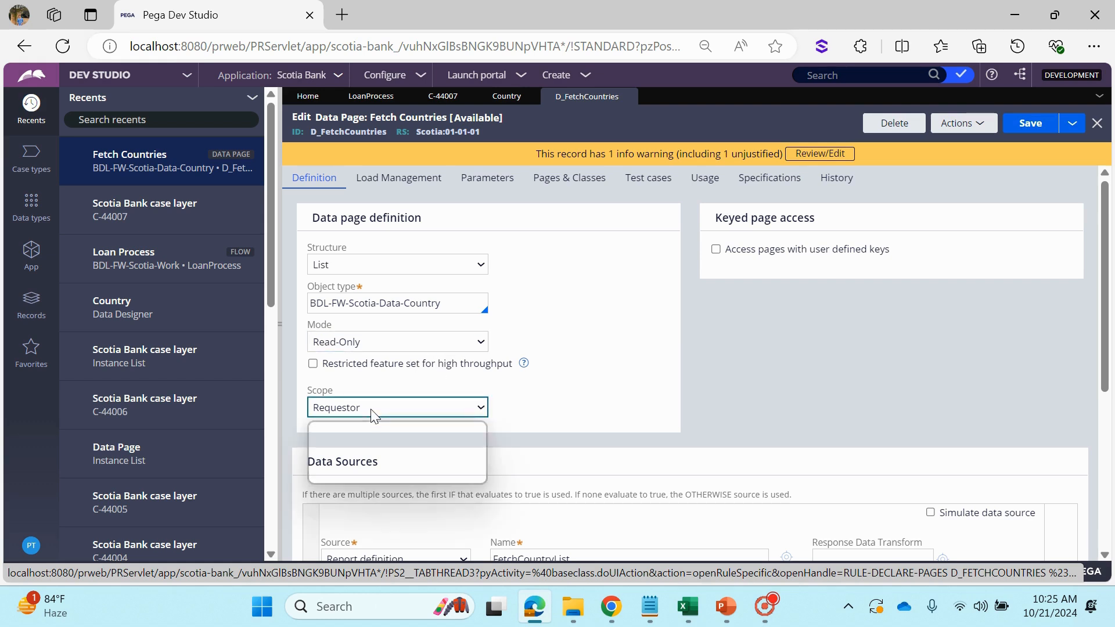
pyautogui.click(365, 342)
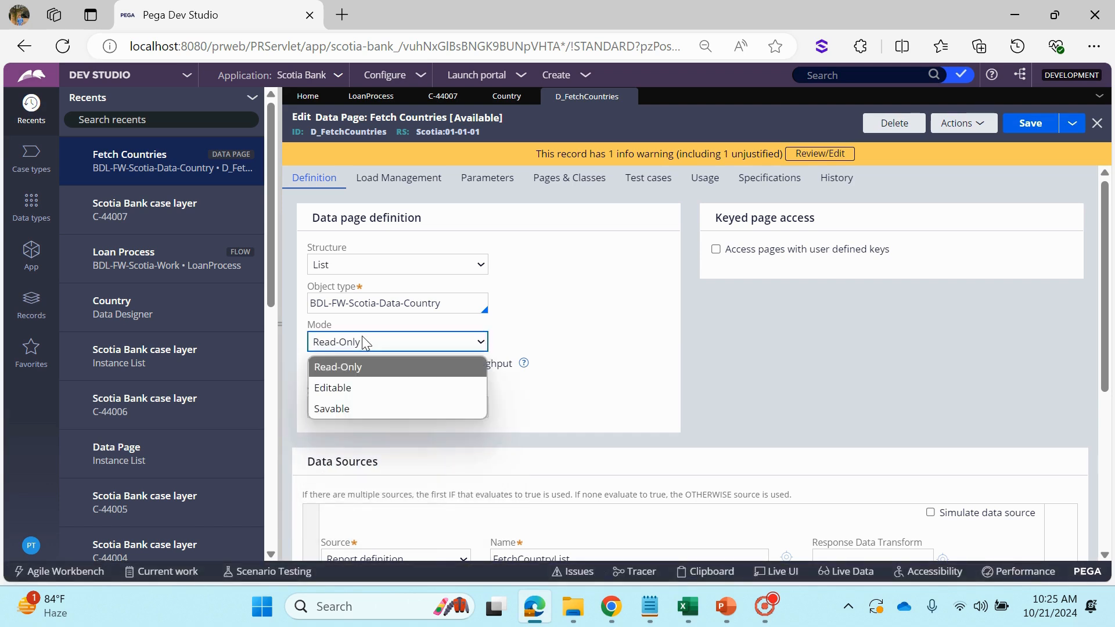
# Set the data page's mode to Editable and review which scope options are offered
pyautogui.click(371, 341)
pyautogui.click(375, 341)
pyautogui.click(365, 388)
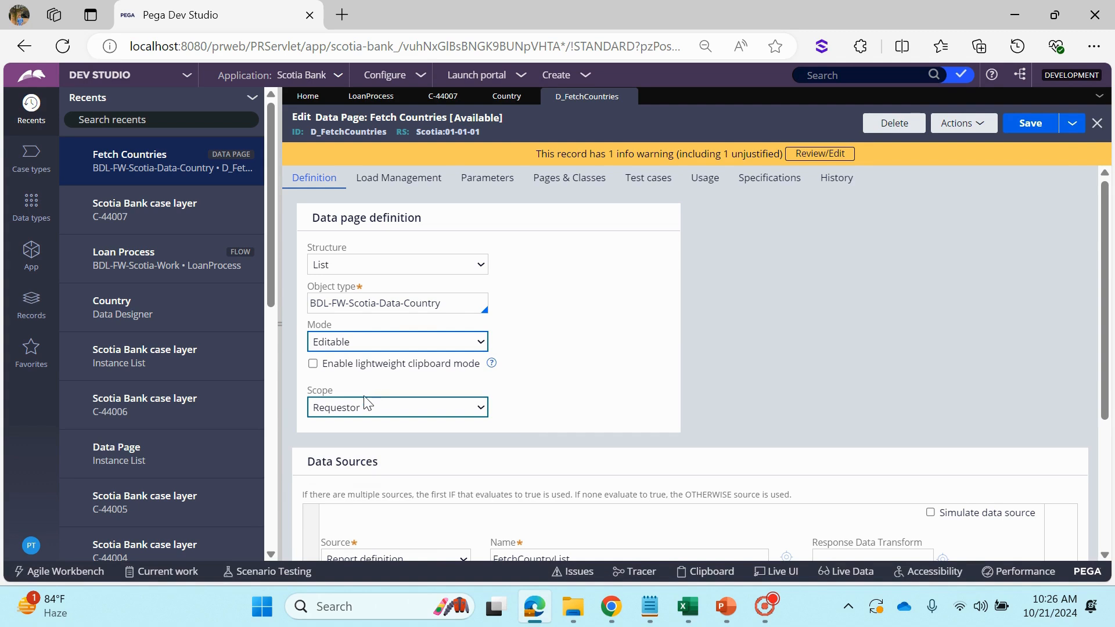
pyautogui.click(363, 407)
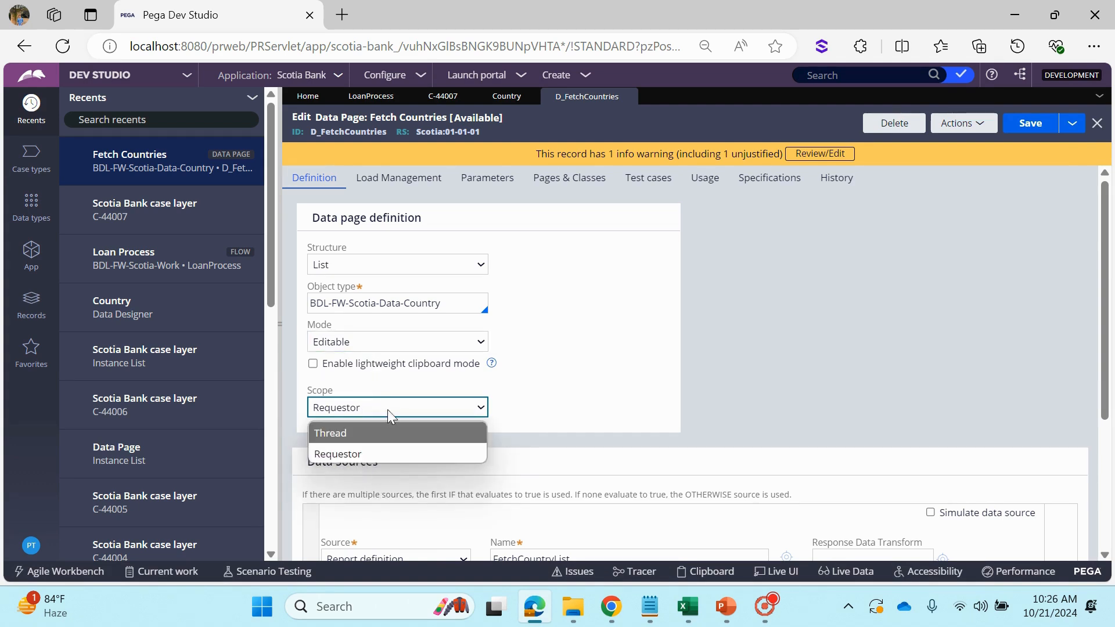
pyautogui.click(762, 345)
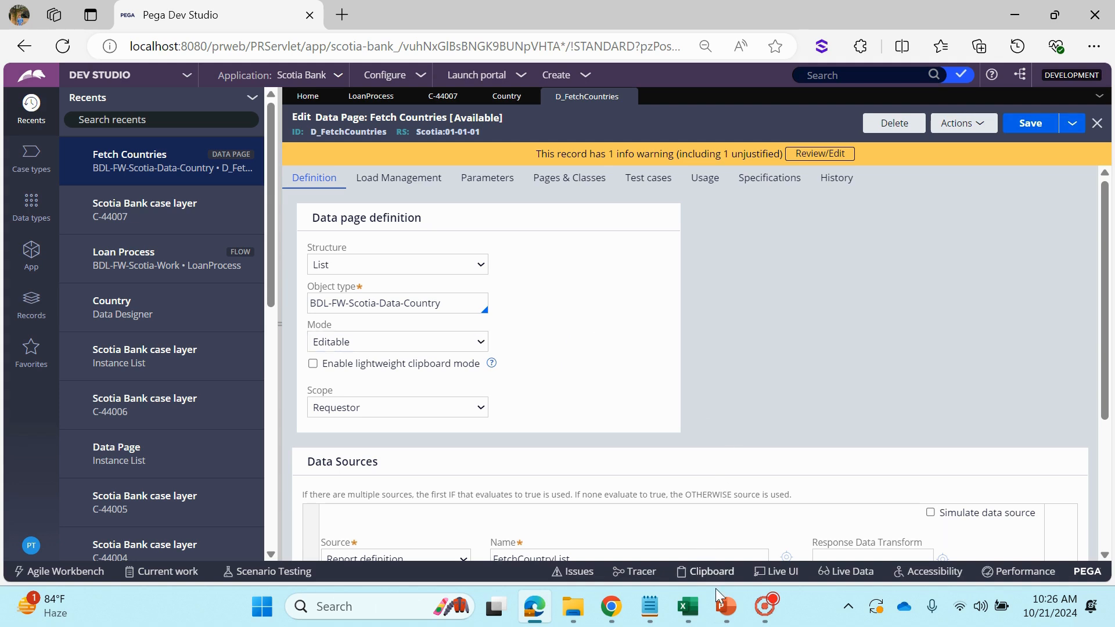
# Review the Data page scopes slide in PowerPoint, and recheck the Editable data page's scope options in Pega Dev Studio
pyautogui.click(725, 606)
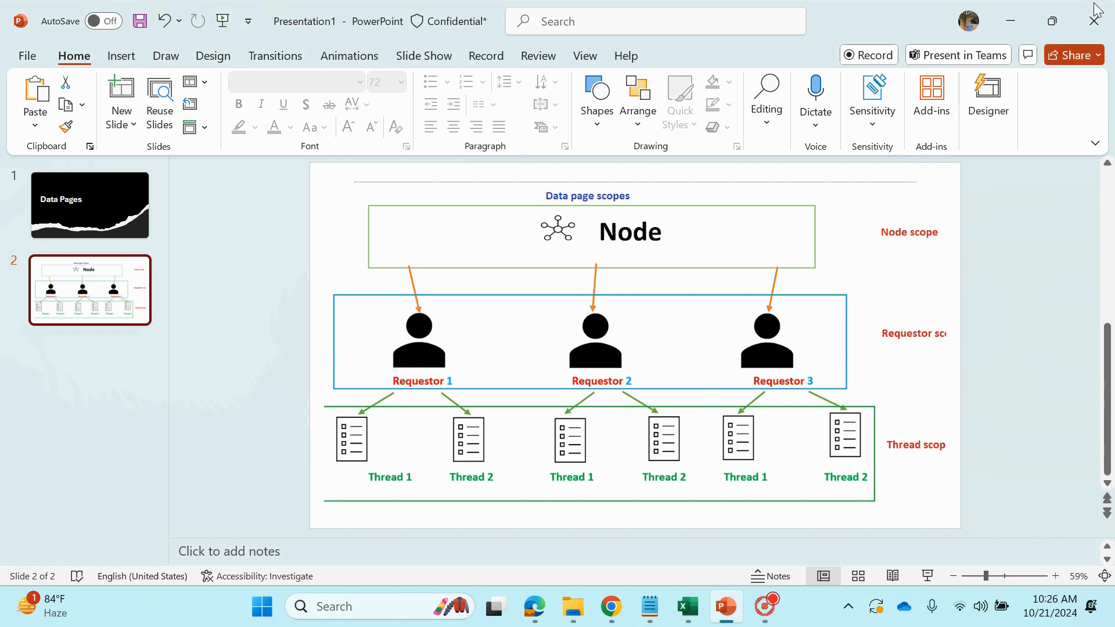
pyautogui.click(1026, 15)
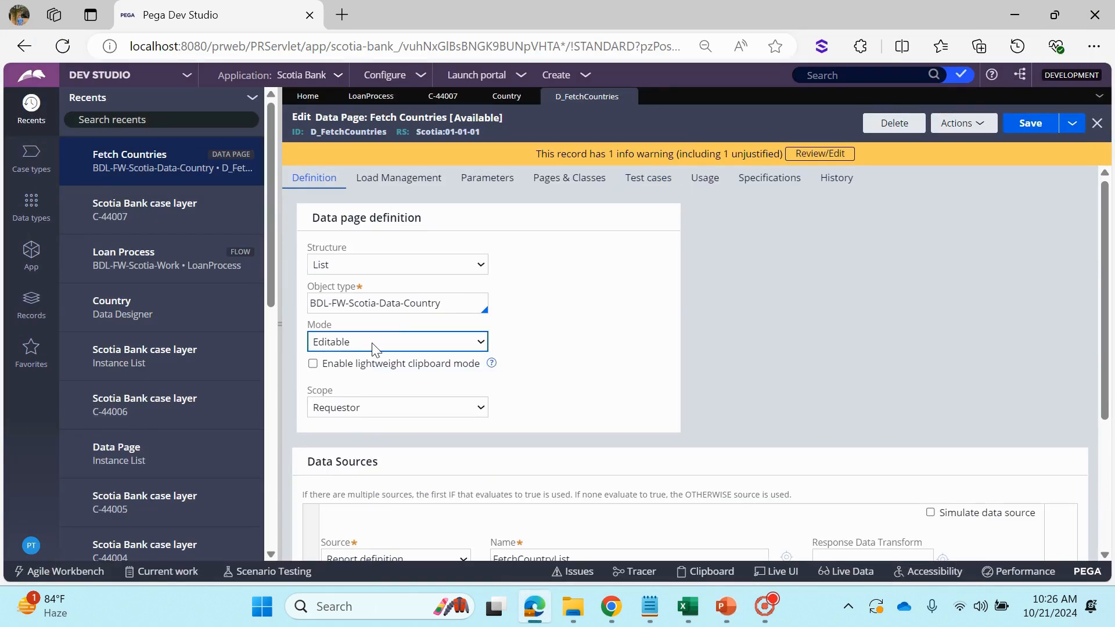
pyautogui.click(347, 410)
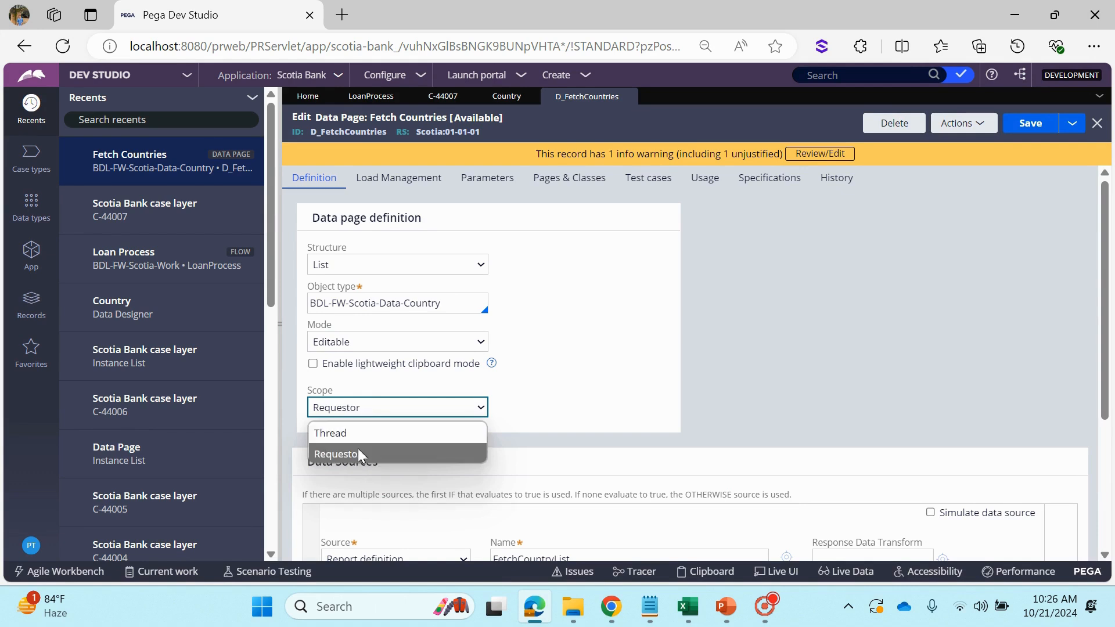
# Set the data page's mode to Savable and review its scope and mode options
pyautogui.click(357, 343)
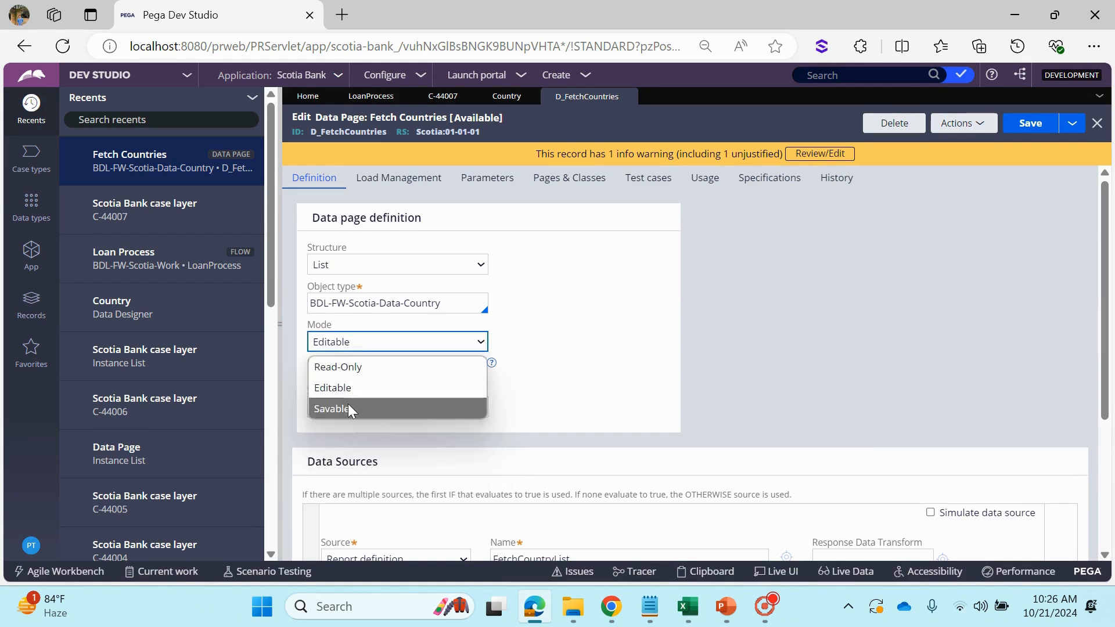
pyautogui.click(348, 409)
pyautogui.click(348, 407)
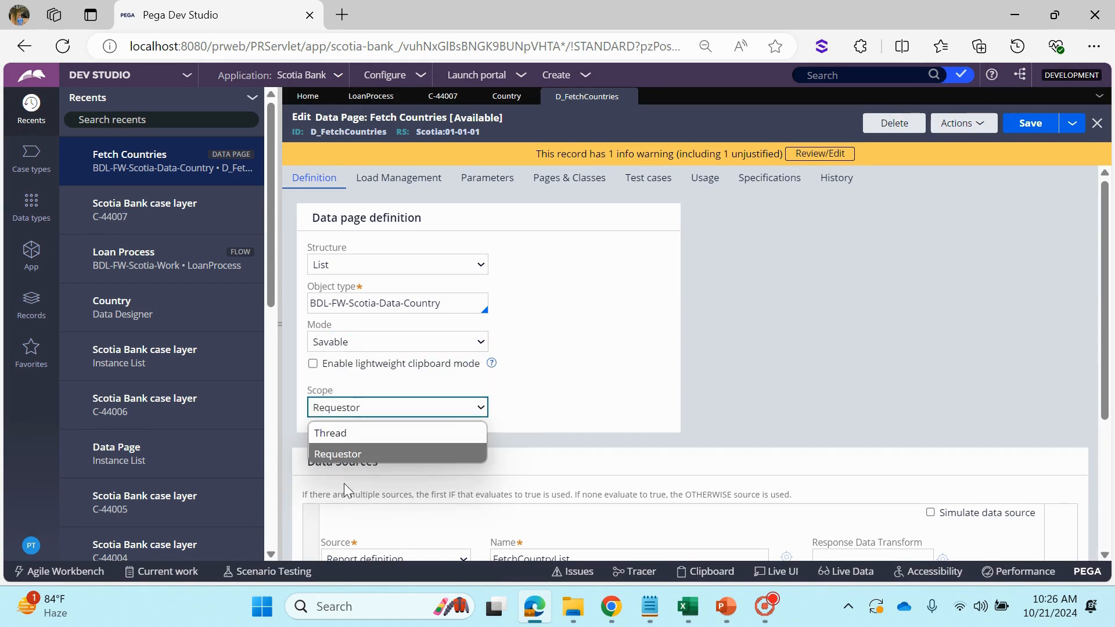
pyautogui.click(360, 345)
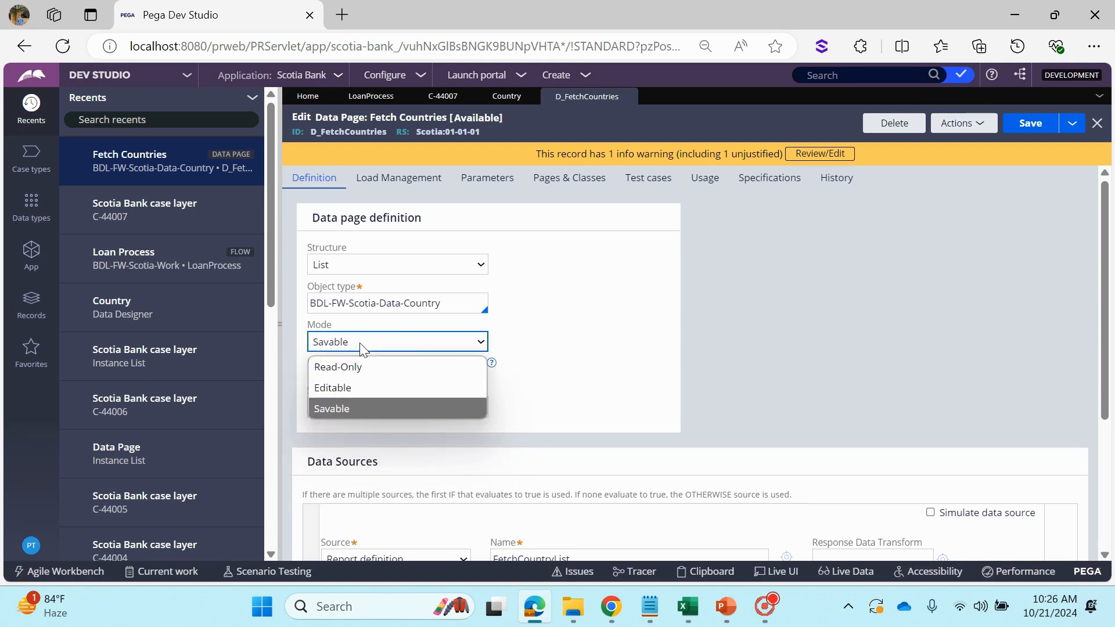
pyautogui.click(602, 332)
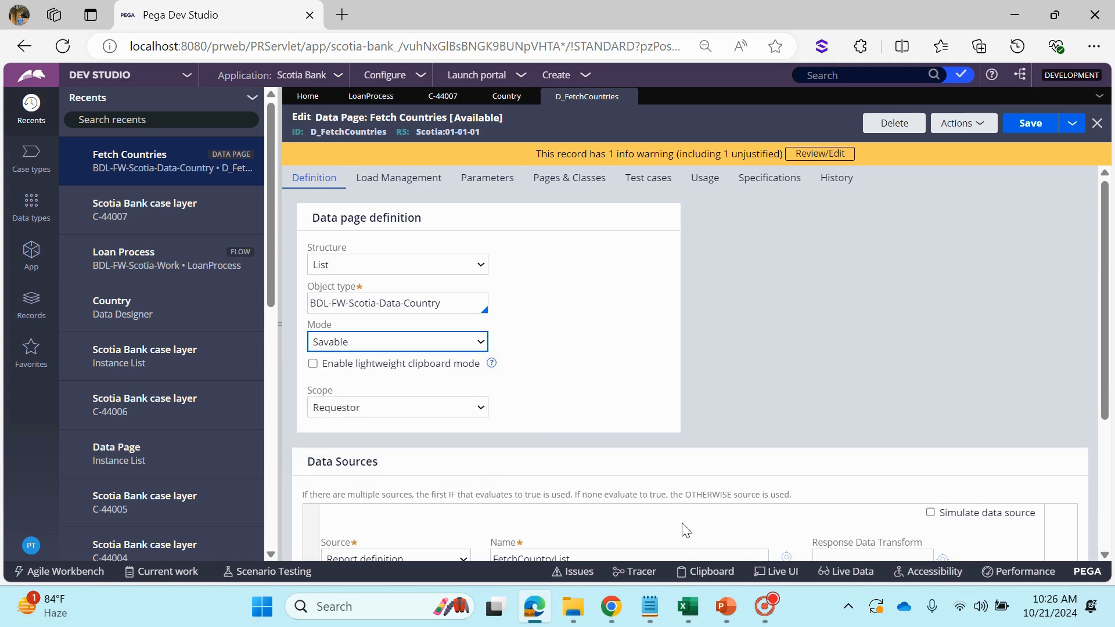
# Glance at the Data page scopes slide in PowerPoint, and set the data page's mode to Read-Only in Pega Dev Studio
pyautogui.click(726, 606)
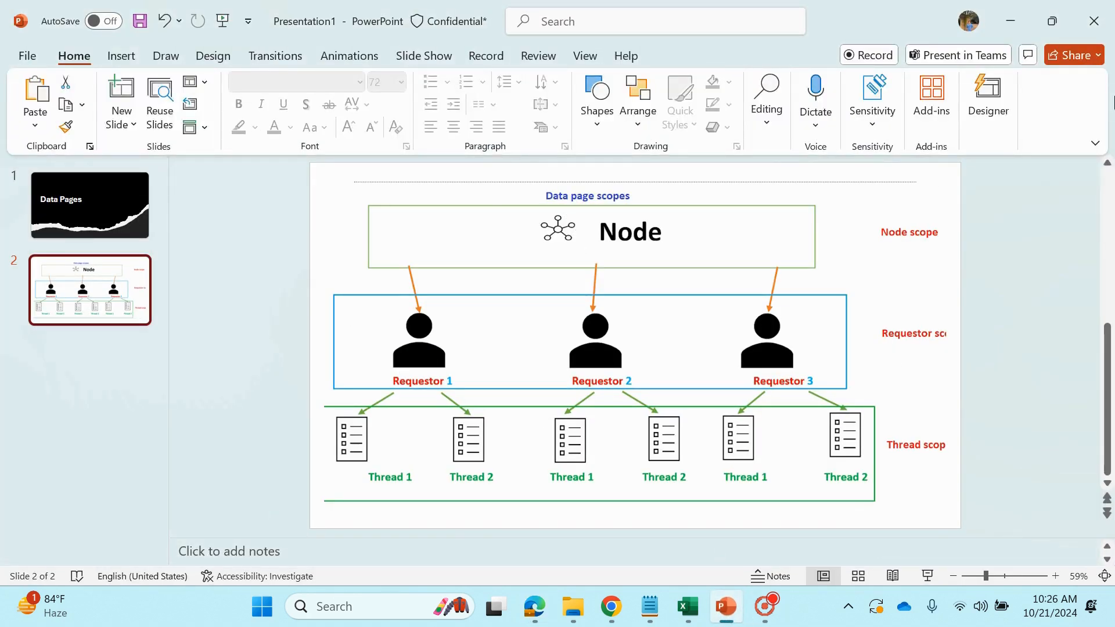
pyautogui.click(1010, 21)
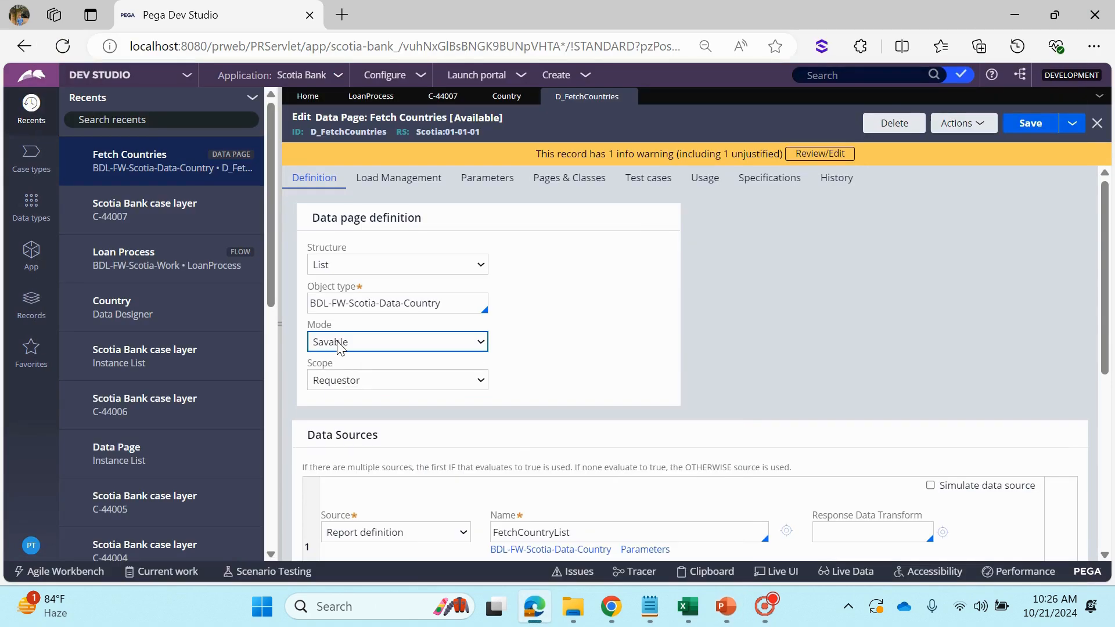
pyautogui.click(342, 346)
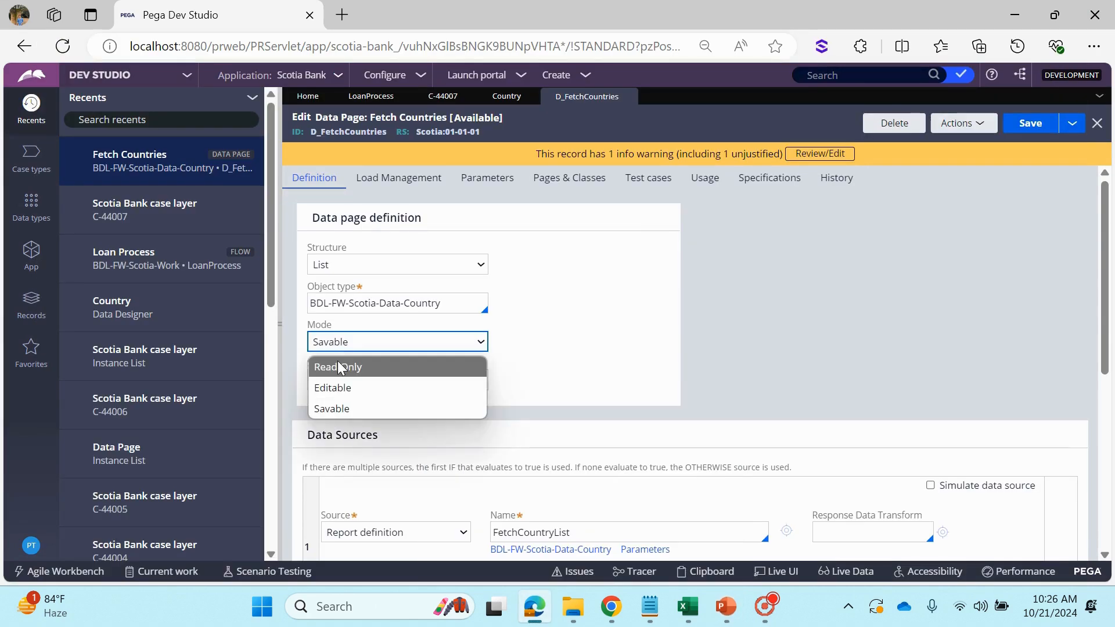
pyautogui.click(339, 364)
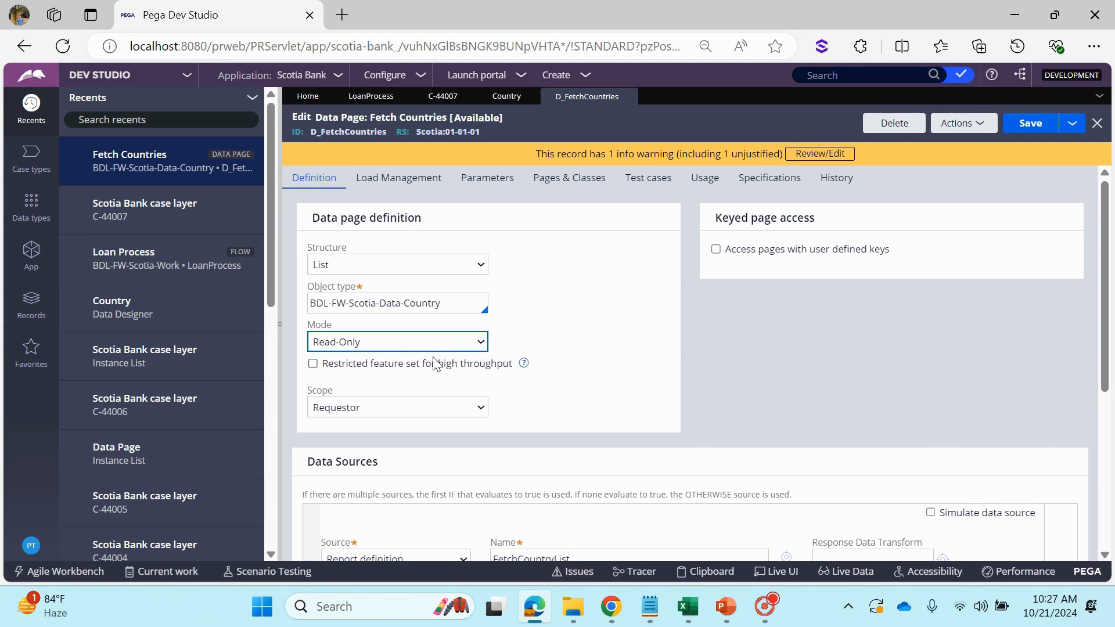
pyautogui.click(562, 315)
# Examine the data source section and compare the scope and mode options available for the Read-Only data page
pyautogui.scroll(-1, 617, 357)
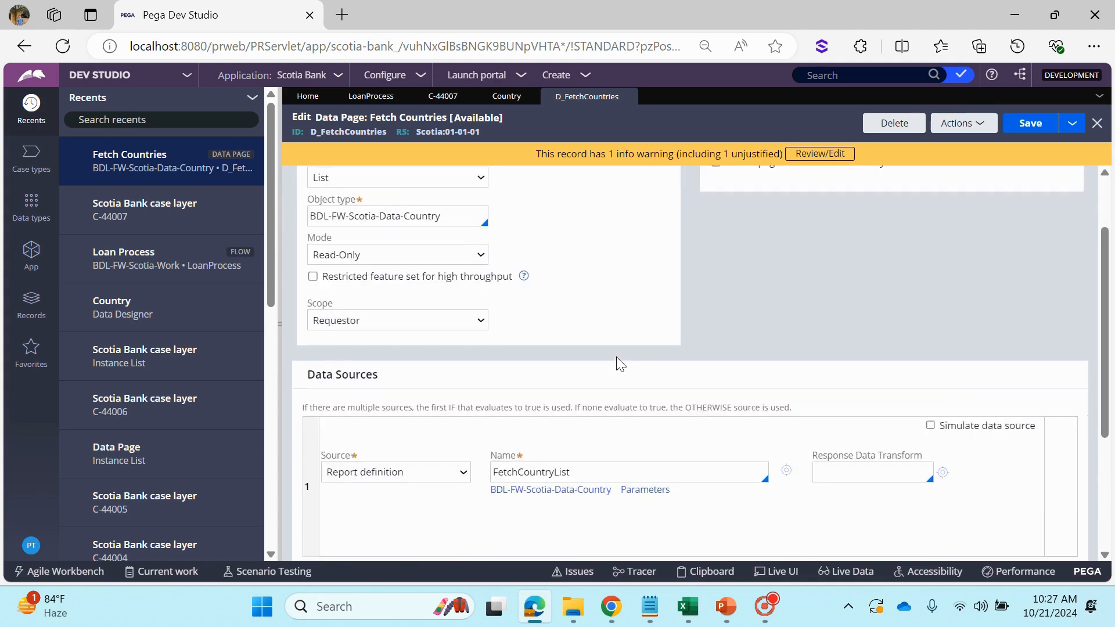
pyautogui.scroll(1, 619, 364)
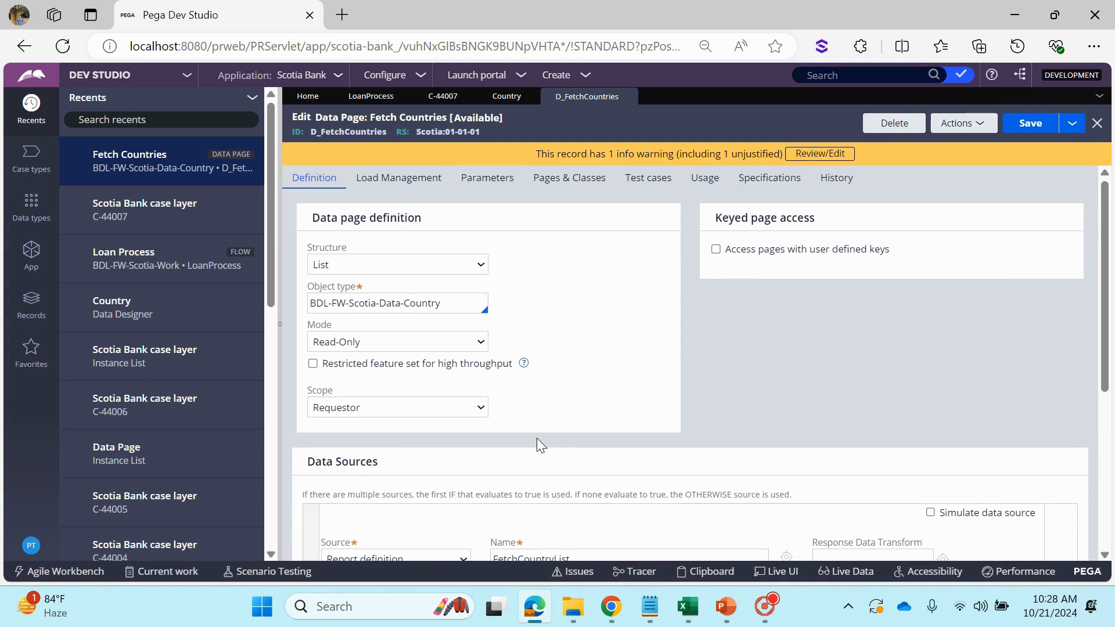
pyautogui.click(403, 413)
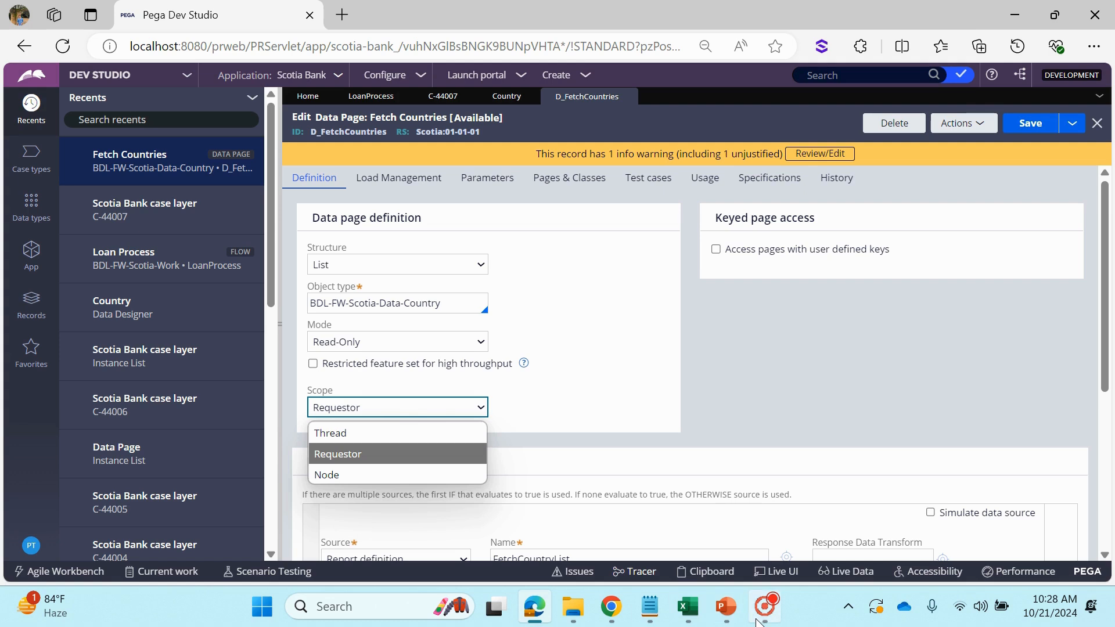
pyautogui.moveTo(756, 620)
pyautogui.click(573, 290)
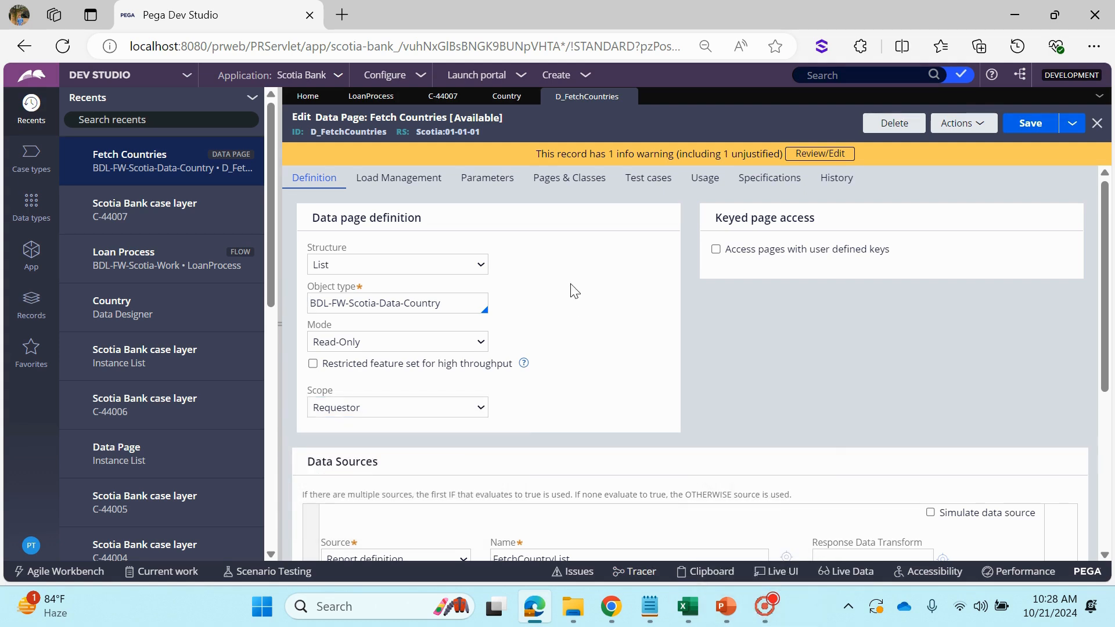
pyautogui.click(442, 407)
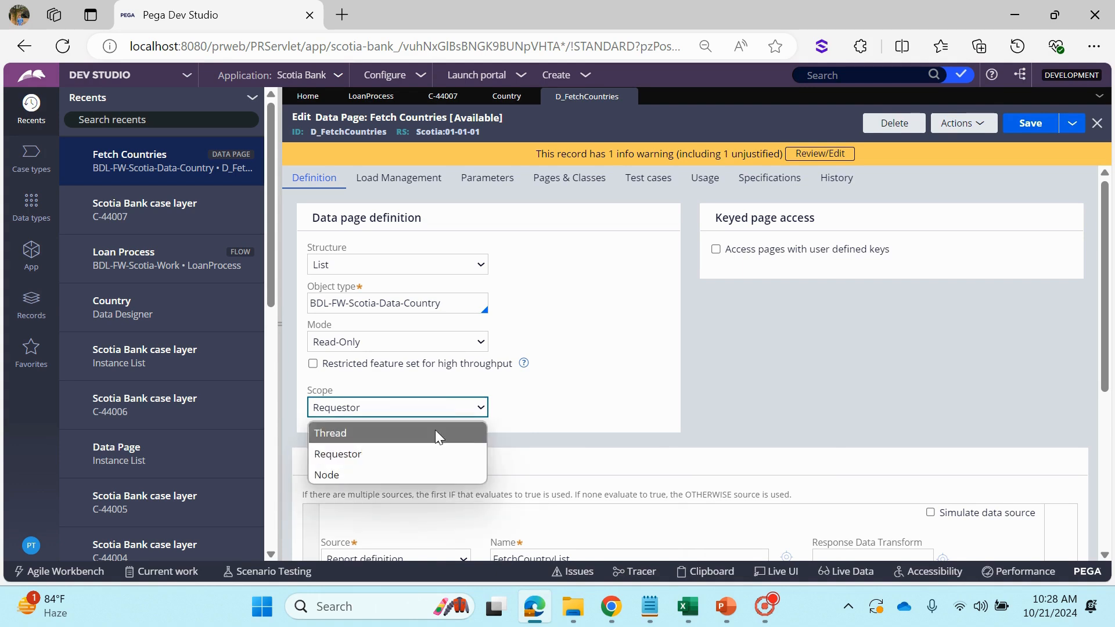
pyautogui.click(597, 406)
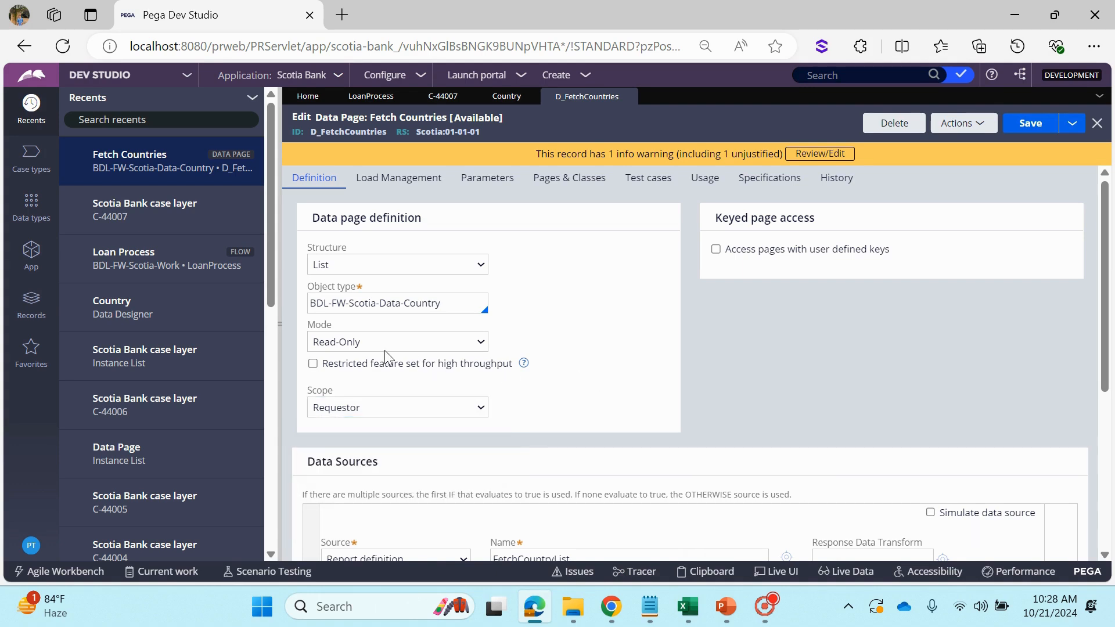
pyautogui.click(351, 343)
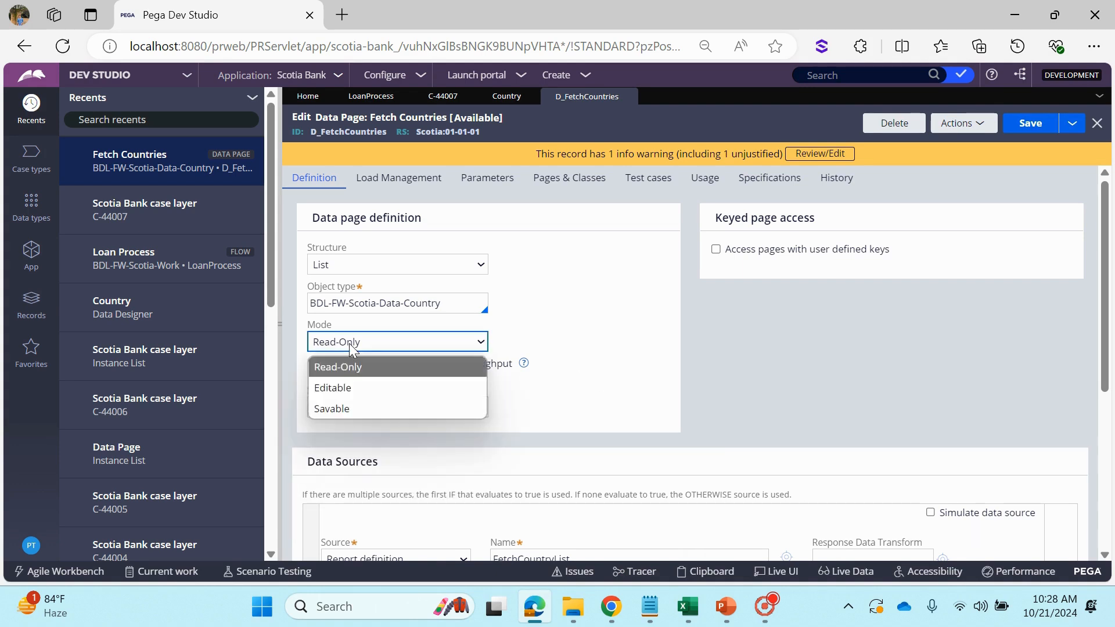
pyautogui.click(633, 392)
pyautogui.click(356, 411)
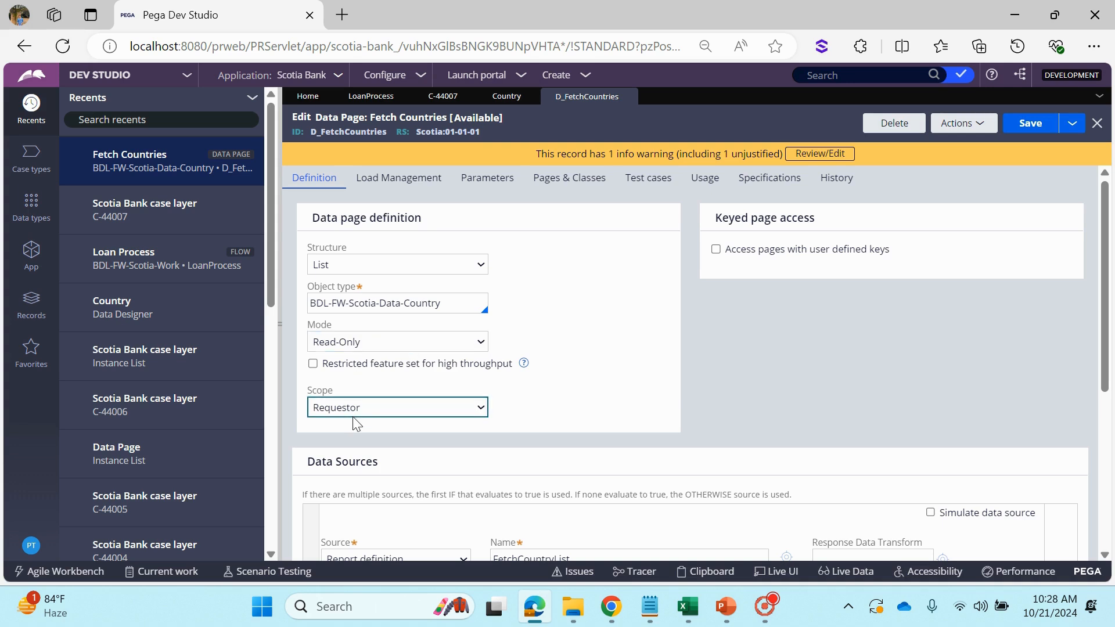
pyautogui.click(715, 413)
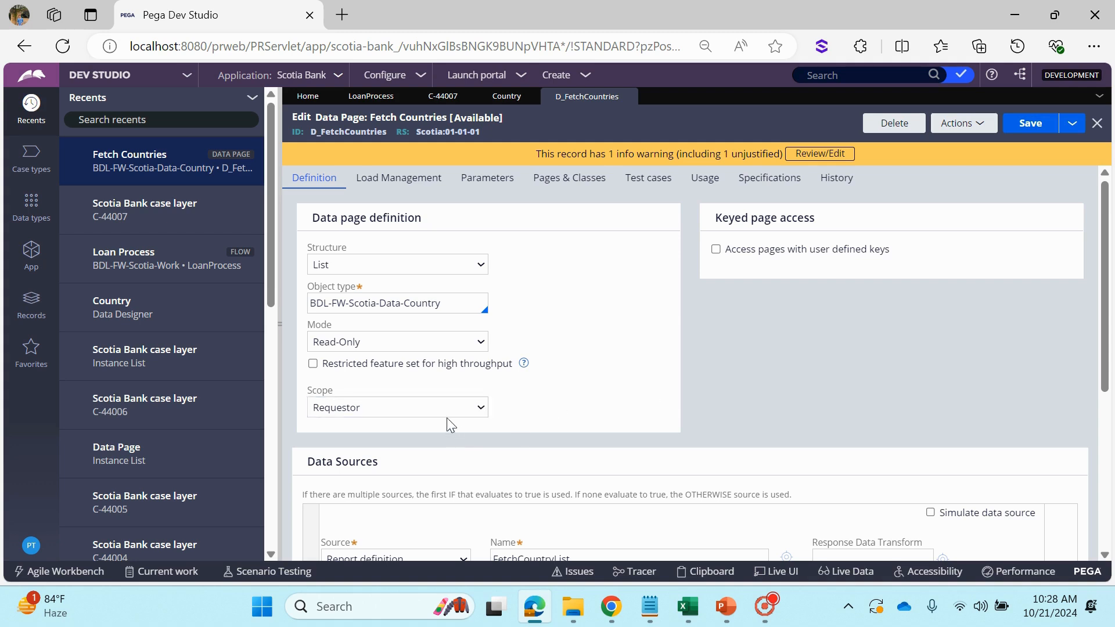
pyautogui.click(688, 392)
# Try the Node scope on the Fetch Countries data page, and set the scope to Thread
pyautogui.click(441, 407)
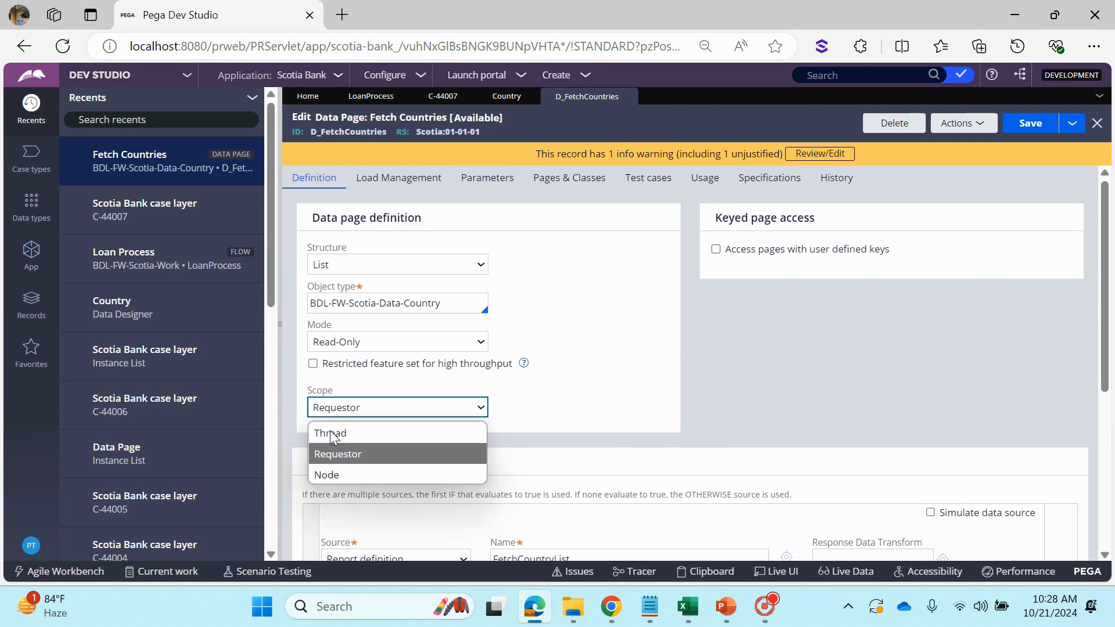
pyautogui.click(333, 476)
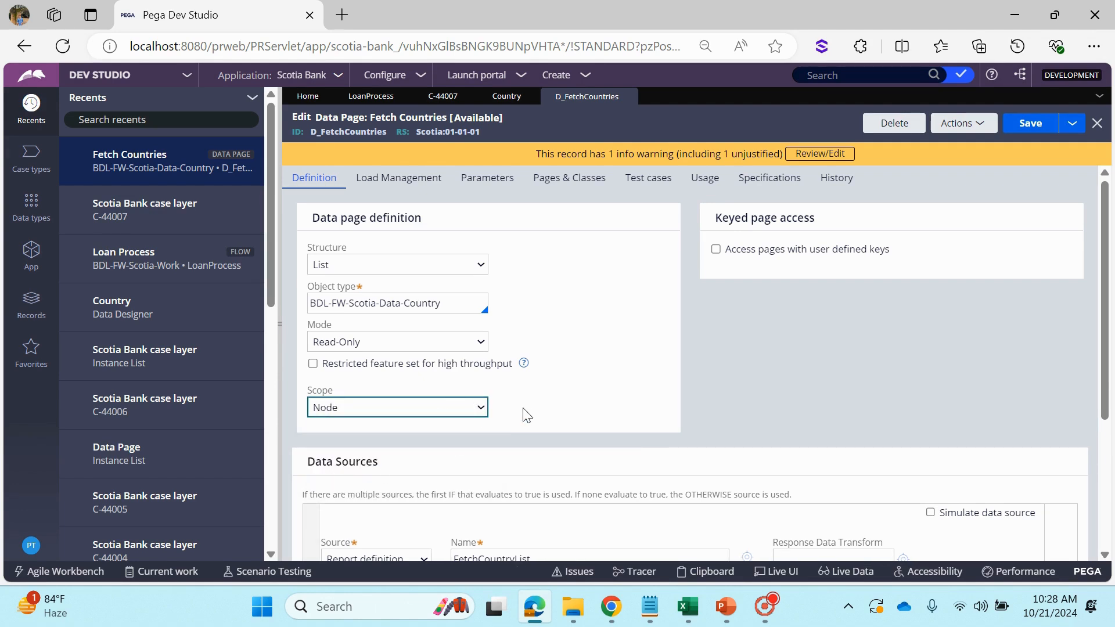
pyautogui.click(335, 413)
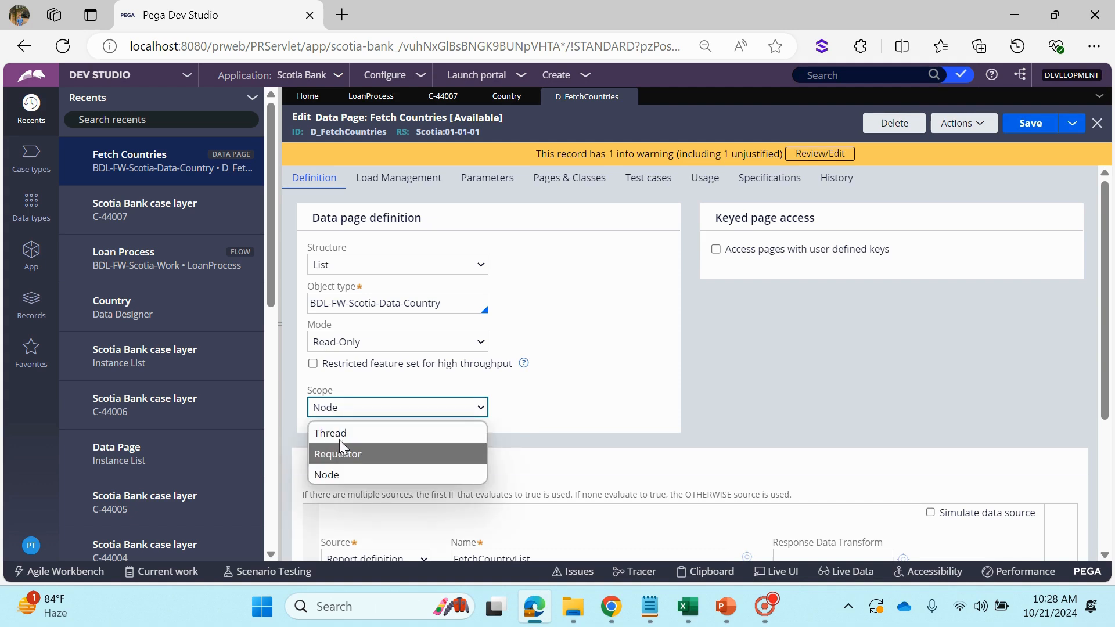
pyautogui.click(531, 410)
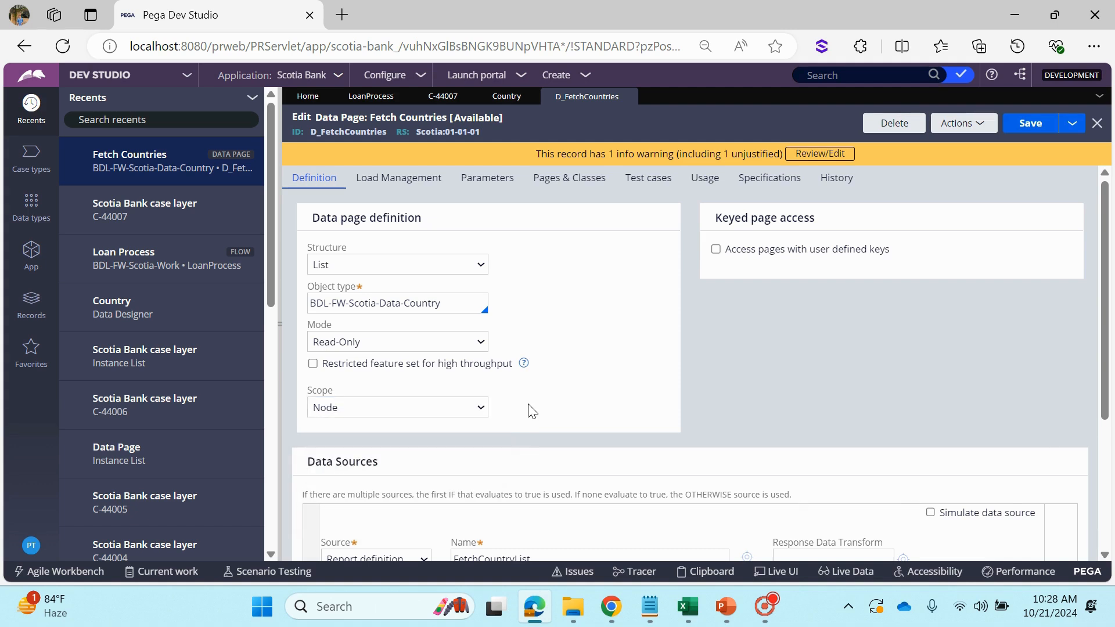
pyautogui.click(422, 414)
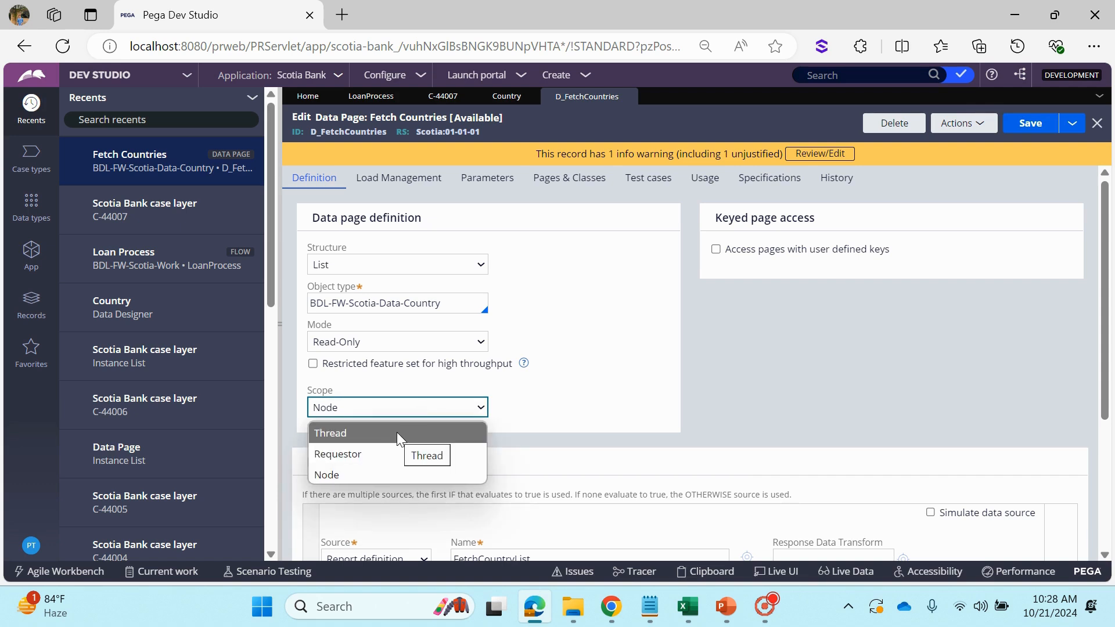
pyautogui.click(396, 432)
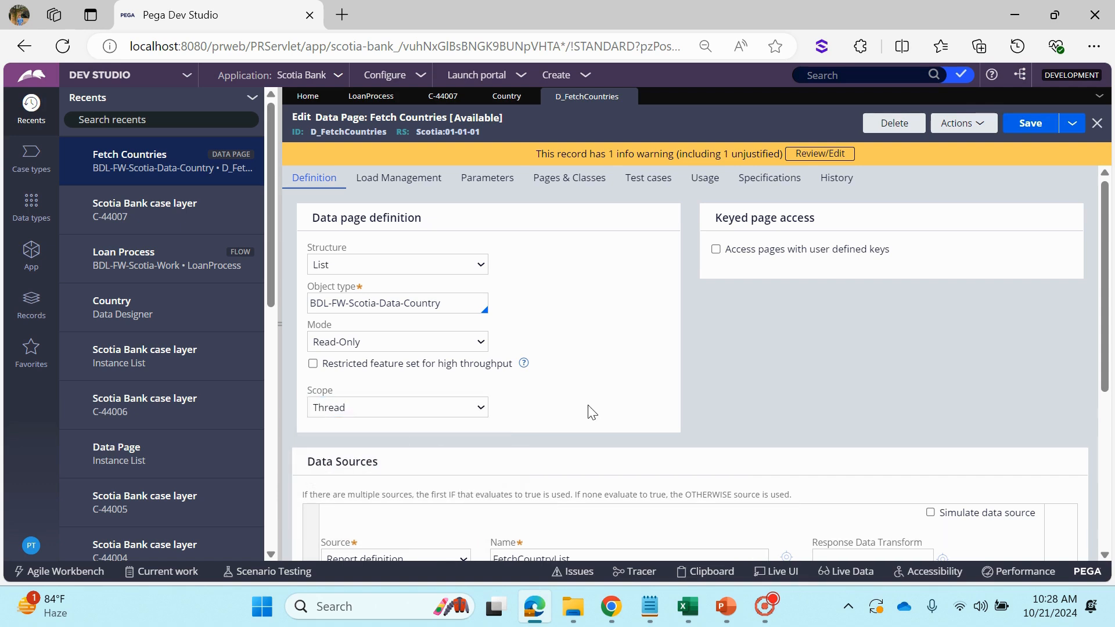